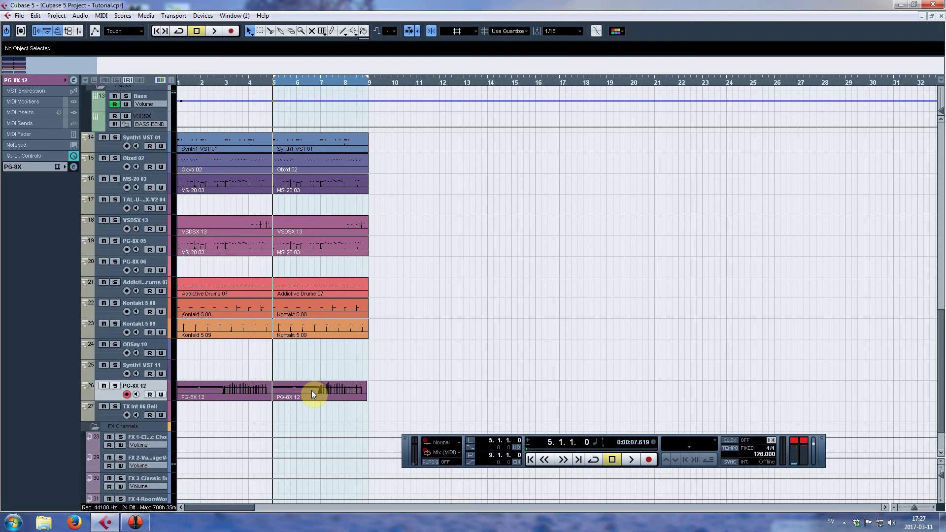
Open the second PG-8X 12 part in the key editor, look over its notes while playing from bar 5, and close the editor
{"action": "double_click", "coordinate": [311, 391]}
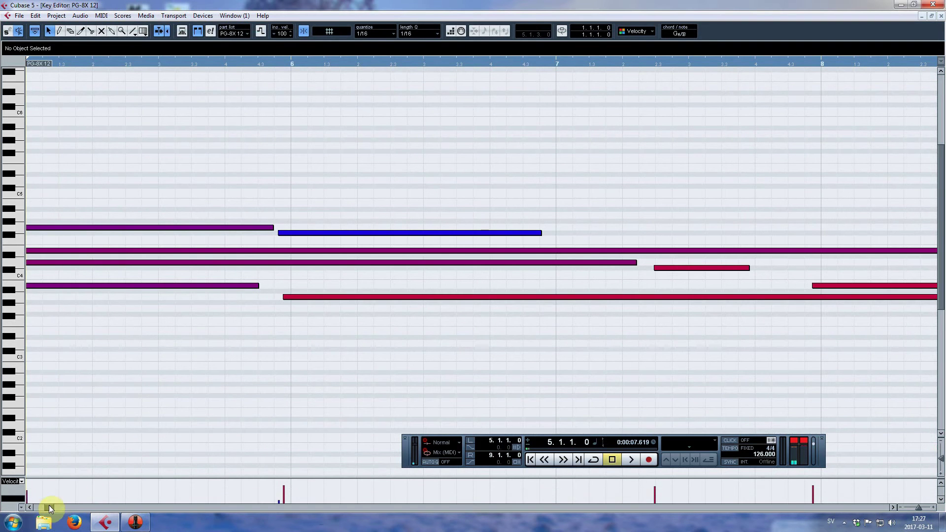
{"action": "left_click", "coordinate": [31, 508]}
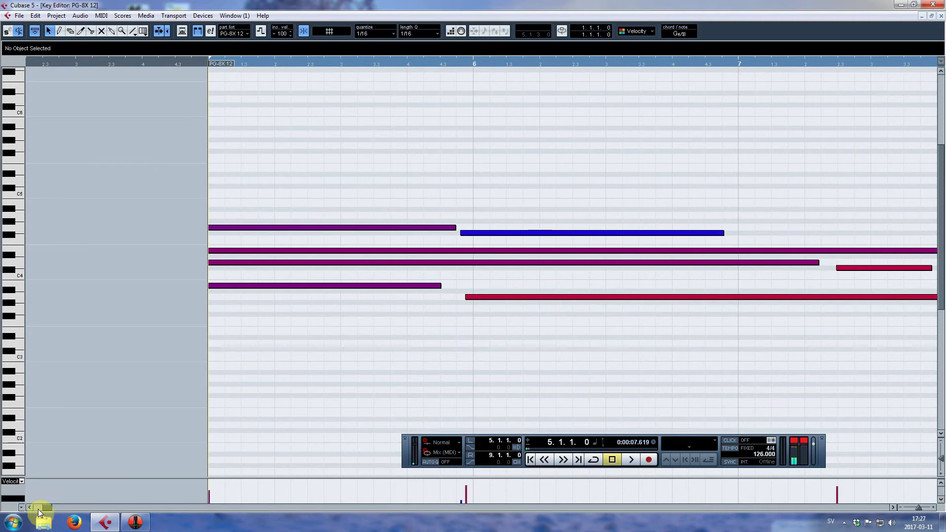
{"action": "left_click", "coordinate": [893, 508]}
{"action": "left_click", "coordinate": [892, 508]}
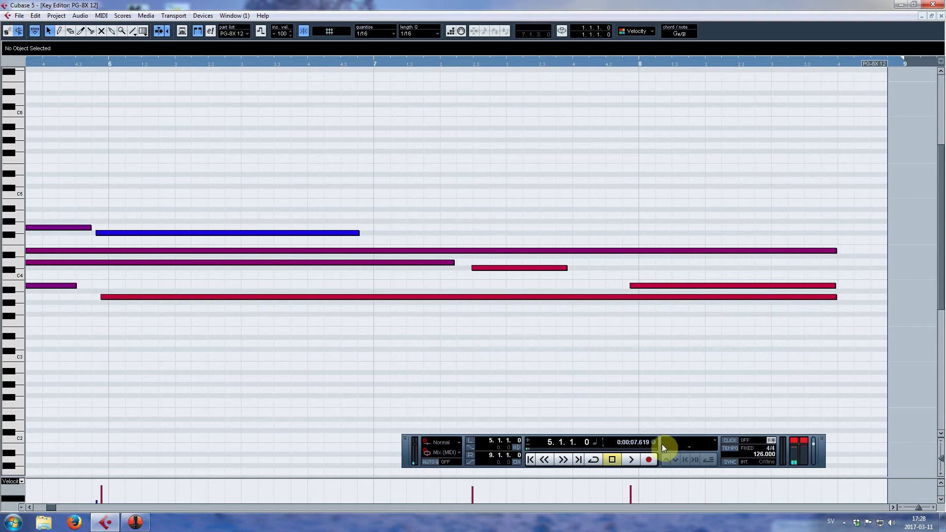
{"action": "left_click_drag", "start_coordinate": [919, 508], "coordinate": [917, 507]}
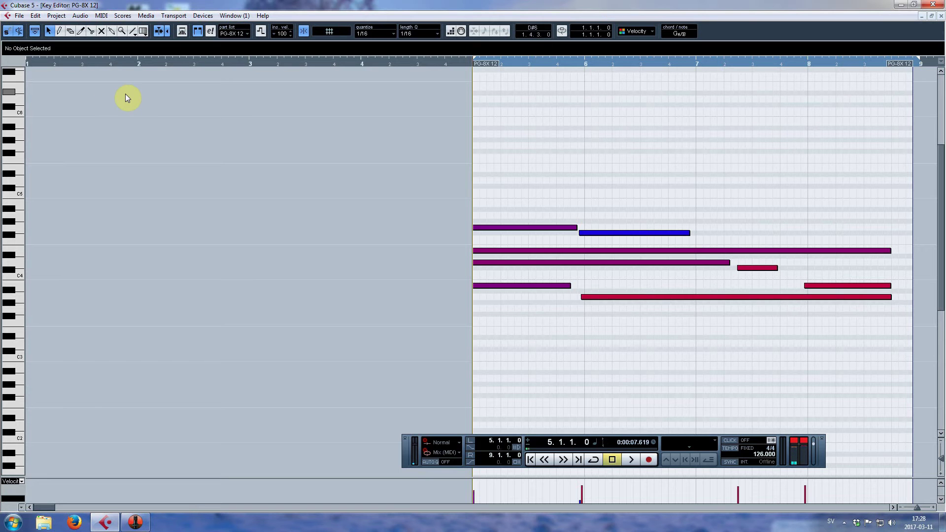
{"action": "key", "text": "space"}
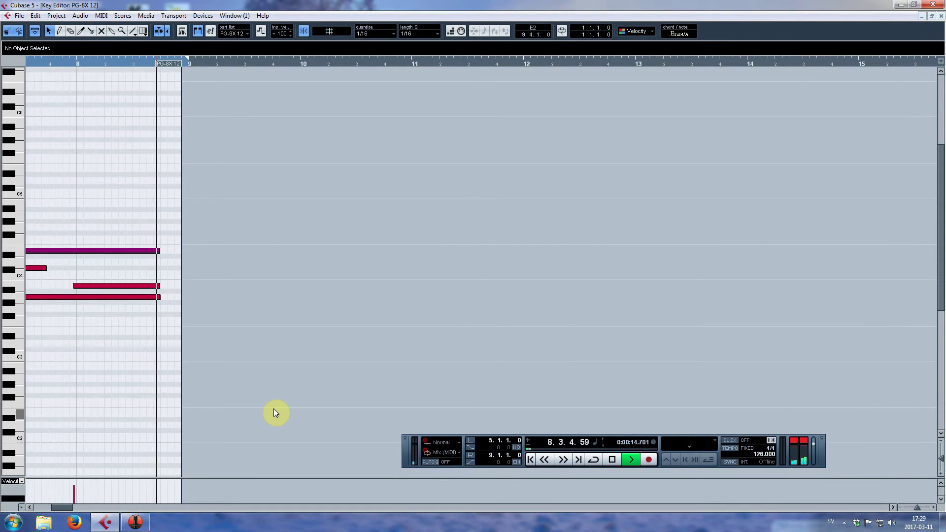
{"action": "key", "text": "space"}
{"action": "key", "text": "Escape"}
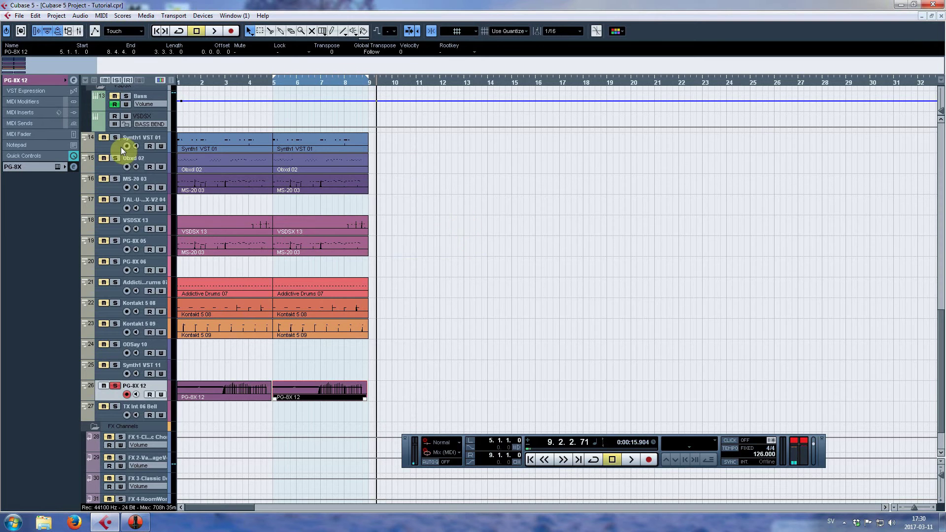
Switch the solo from PG-8X 12 to Synth1 VST 01, play its second part in the key editor, close it and unsolo the track
{"action": "left_click", "coordinate": [115, 386]}
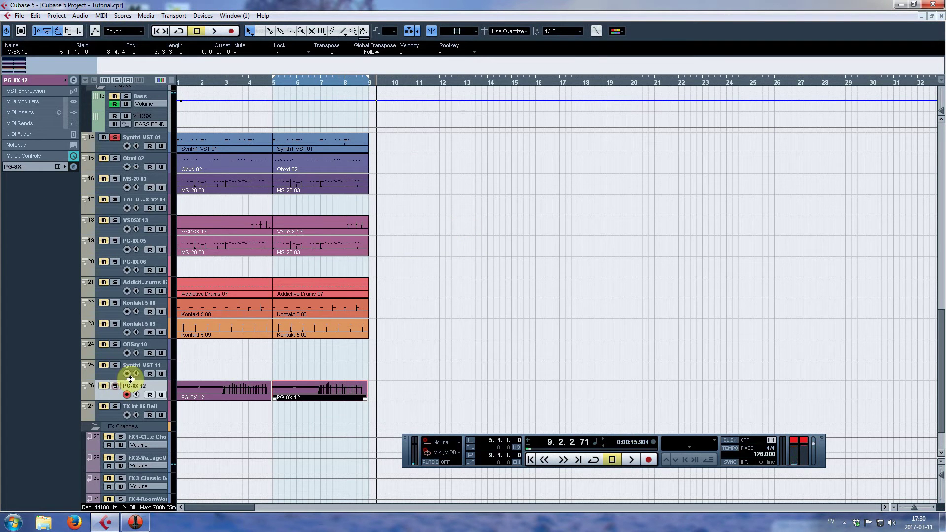
{"action": "key", "text": "KP_1"}
{"action": "double_click", "coordinate": [314, 143]}
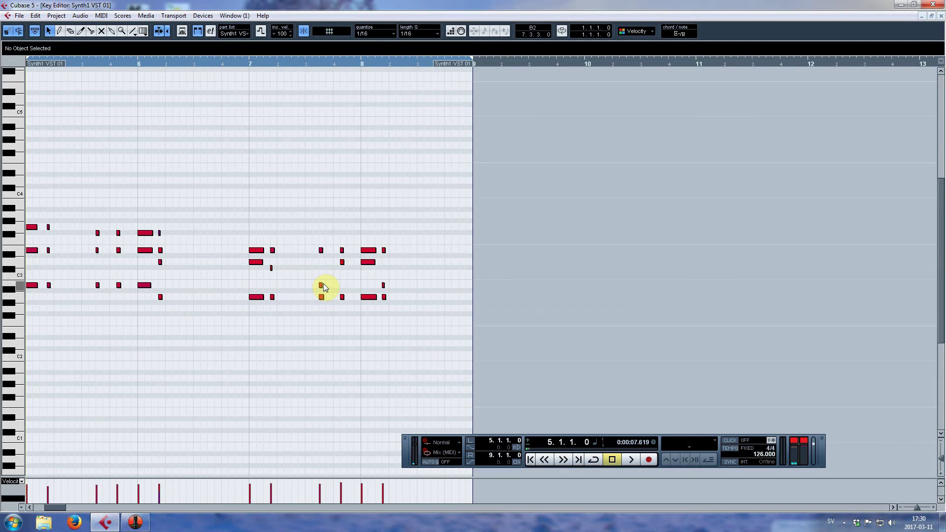
{"action": "key", "text": "space"}
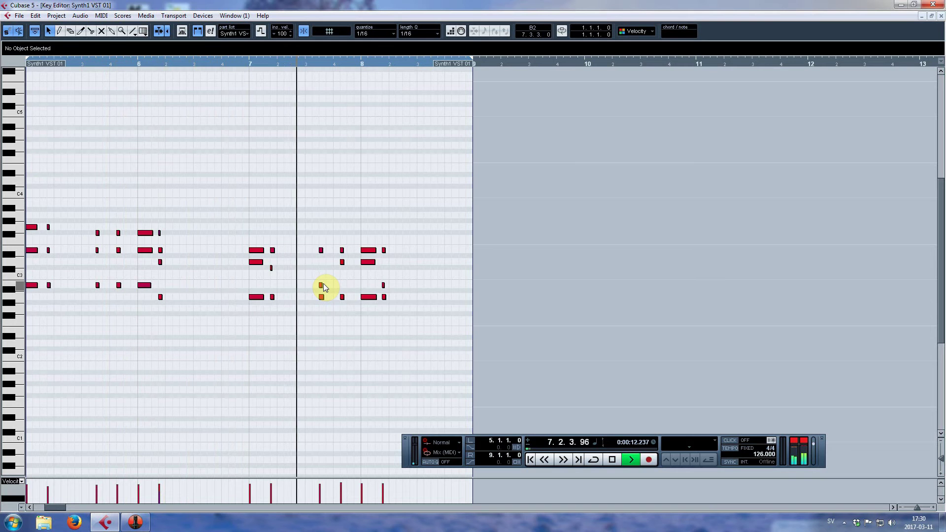
{"action": "key", "text": "space"}
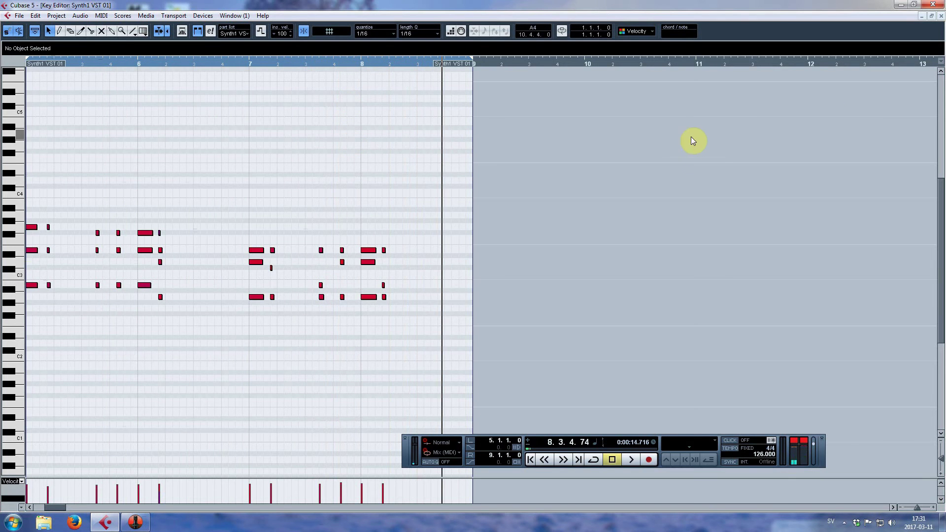
{"action": "left_click", "coordinate": [941, 16]}
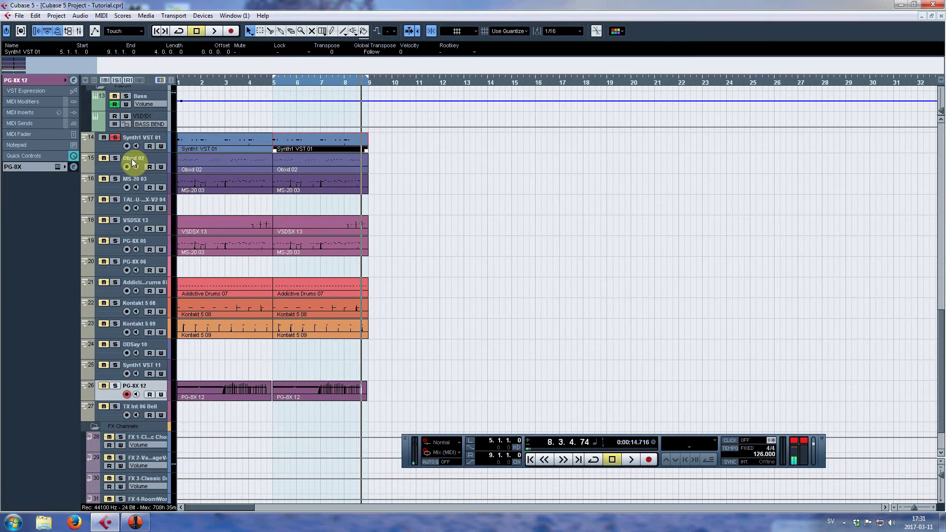
{"action": "left_click", "coordinate": [117, 138]}
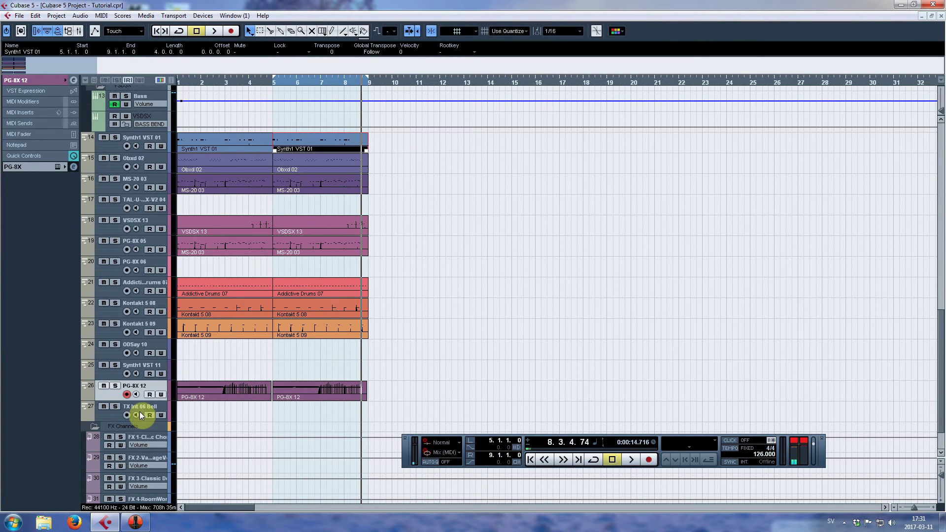
Select the TX Int 06 Bell track for recording with the playhead at bar 5
{"action": "left_click", "coordinate": [111, 415]}
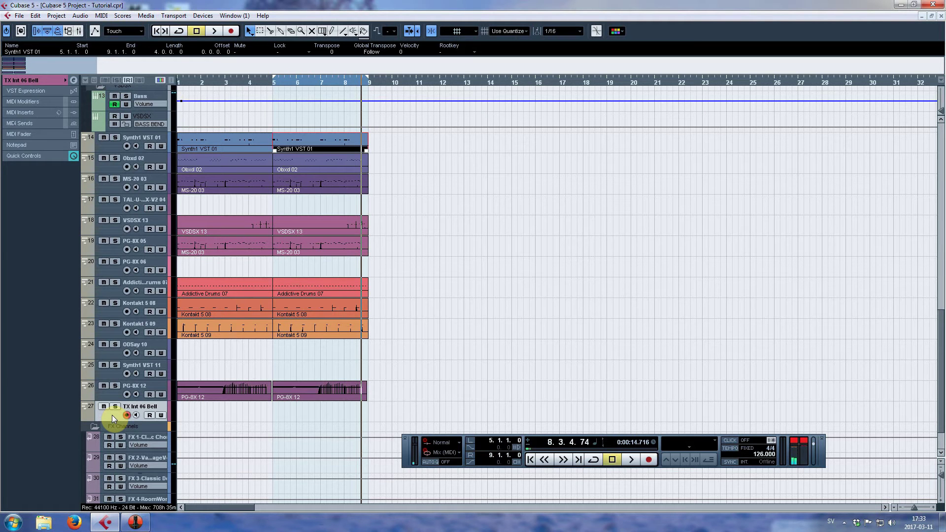
{"action": "key", "text": "space"}
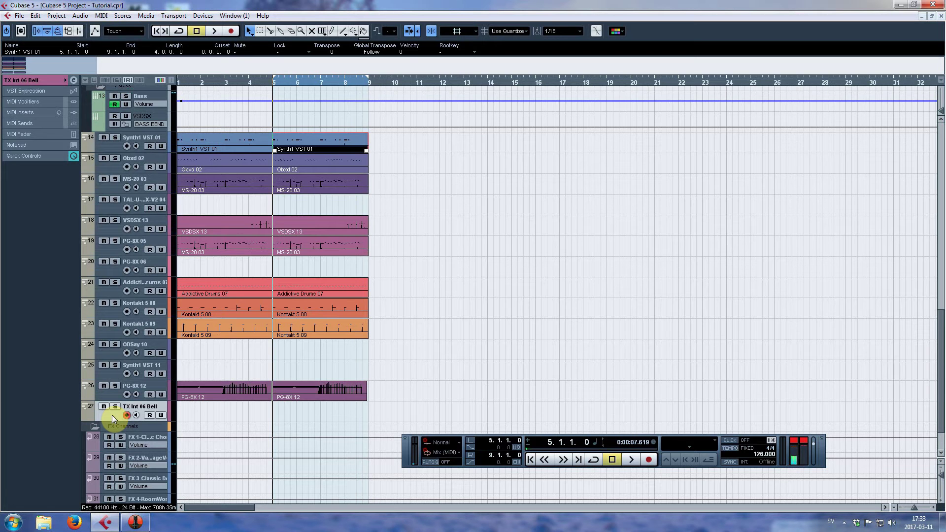
{"action": "key", "text": "KP_Multiply"}
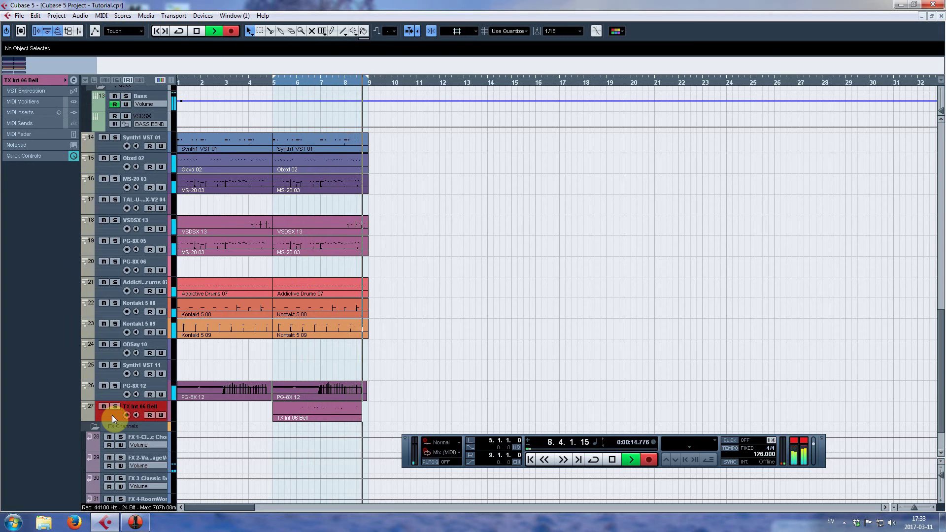
{"action": "key", "text": "space"}
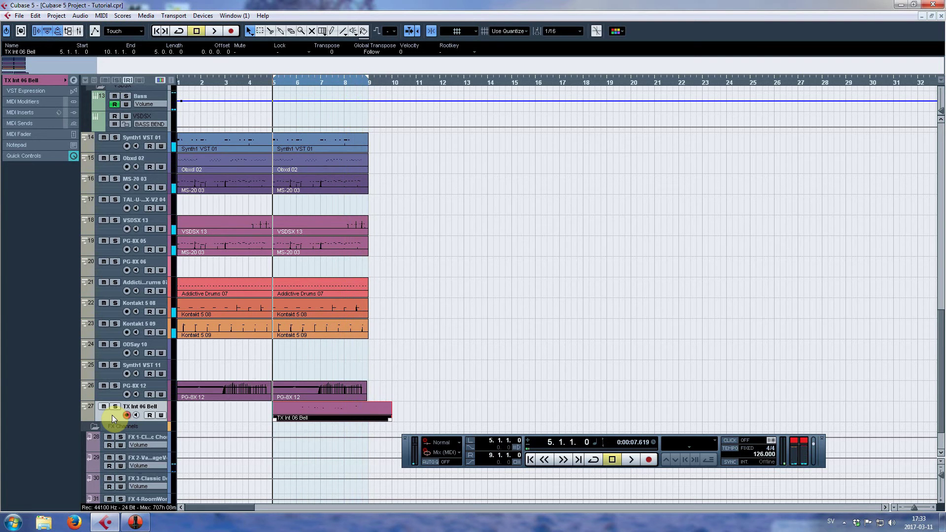
{"action": "key", "text": "Delete"}
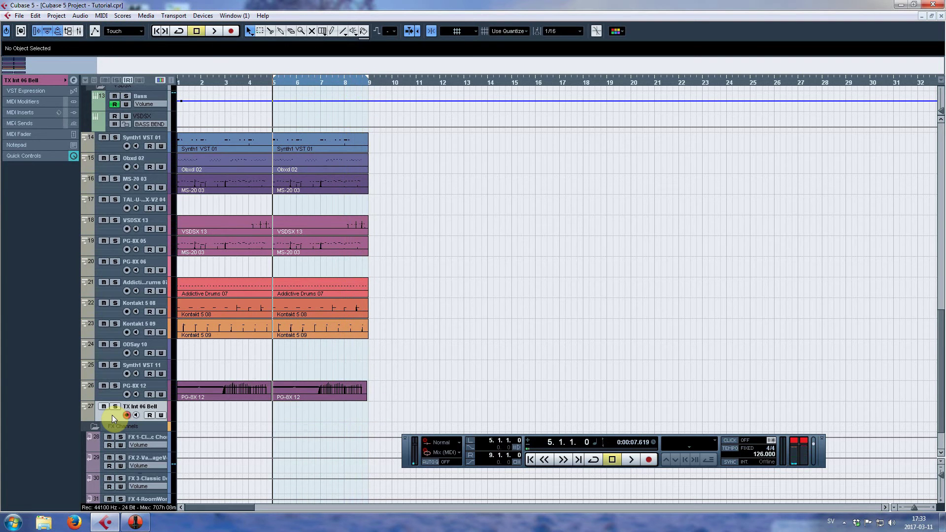
Record a bell melody on the TX Int 06 Bell track from bar 5 and play the take back
{"action": "key", "text": "KP_Multiply"}
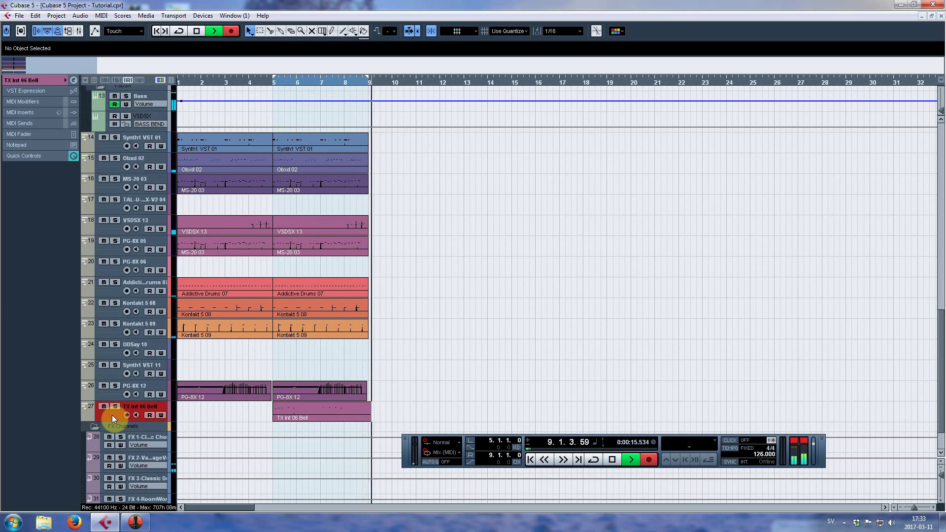
{"action": "key", "text": "space"}
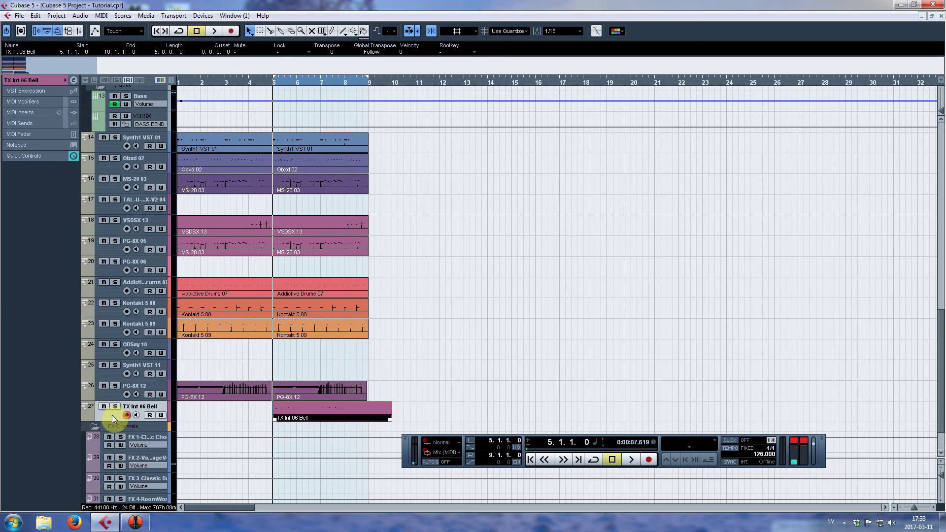
{"action": "key", "text": "space"}
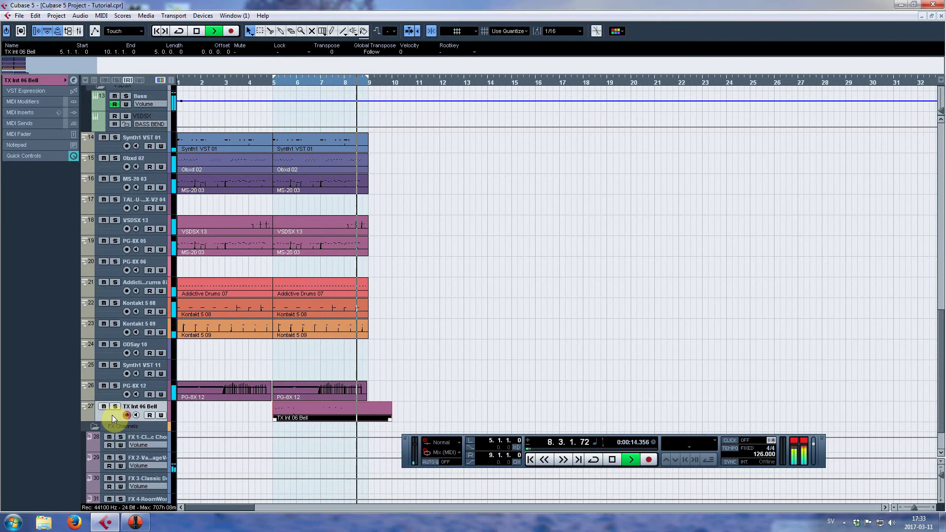
{"action": "key", "text": "space"}
Split the TX Int 06 Bell part at bar 7 and delete the portion after the cut
{"action": "right_click", "coordinate": [441, 336]}
{"action": "left_click", "coordinate": [487, 71]}
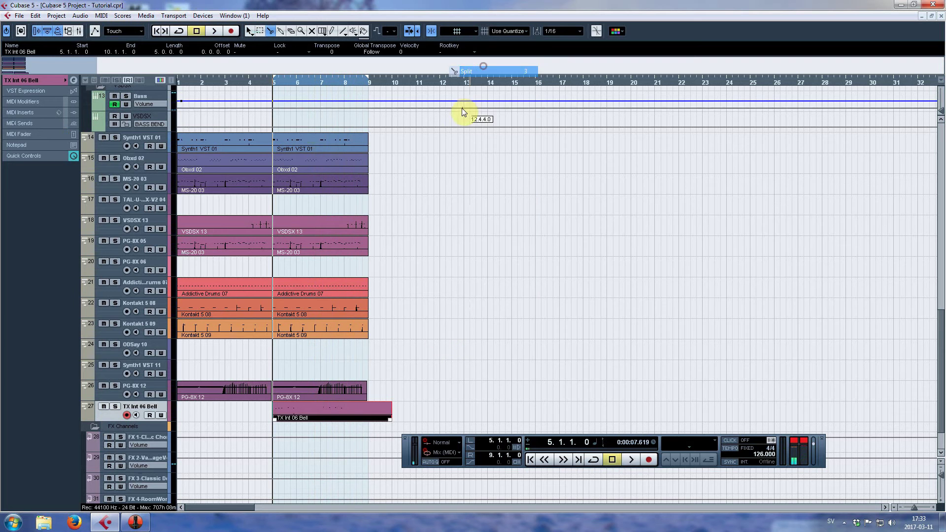
{"action": "left_click", "coordinate": [321, 415]}
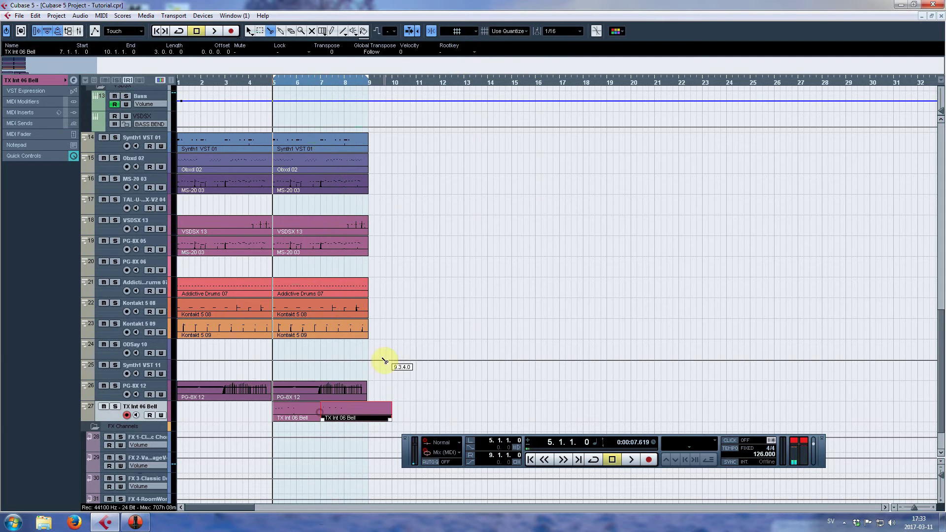
{"action": "right_click", "coordinate": [397, 361]}
{"action": "left_click", "coordinate": [416, 60]}
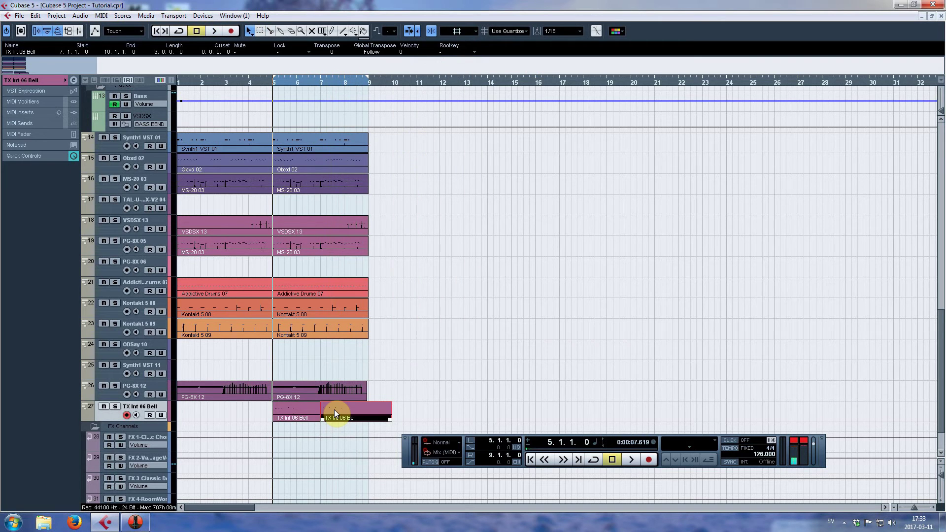
{"action": "key", "text": "Delete"}
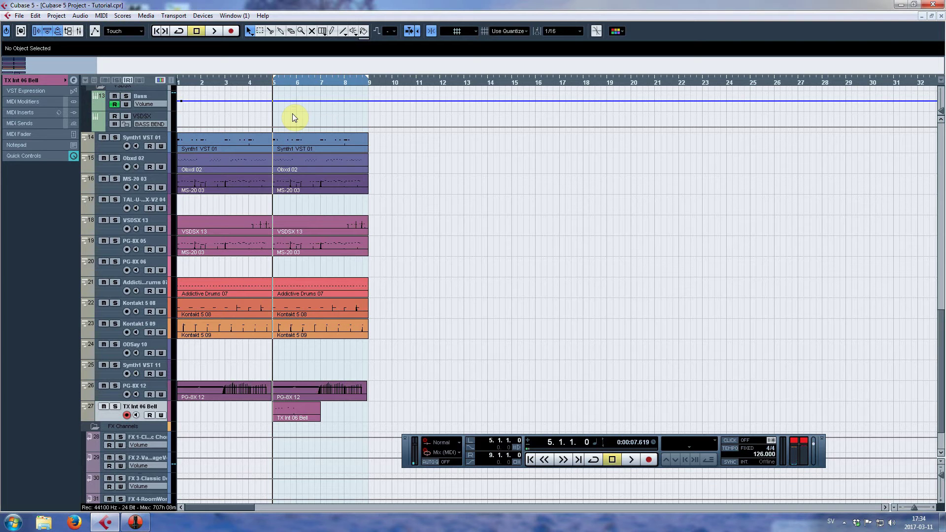
Record another TX Int 06 Bell take from bar 5 and trim it at both ends to about bars 7 to 9
{"action": "key", "text": "KP_Multiply"}
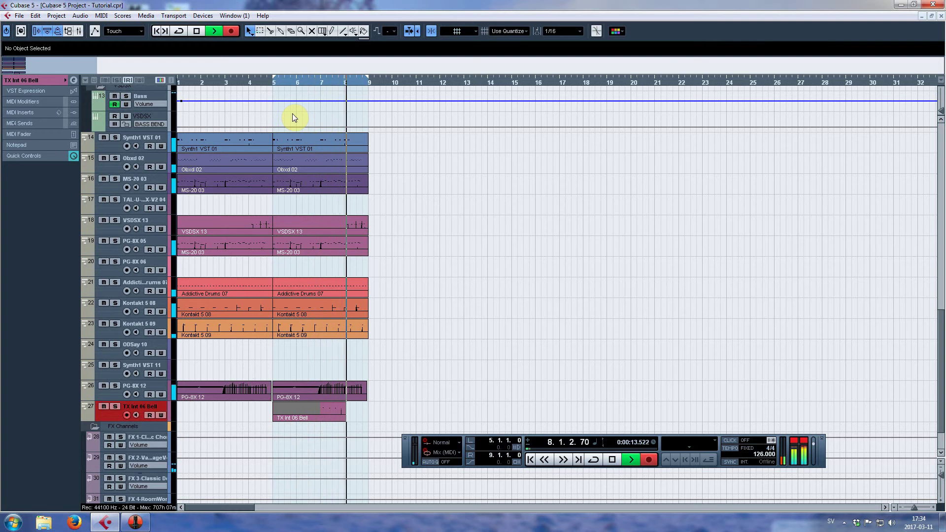
{"action": "key", "text": "space"}
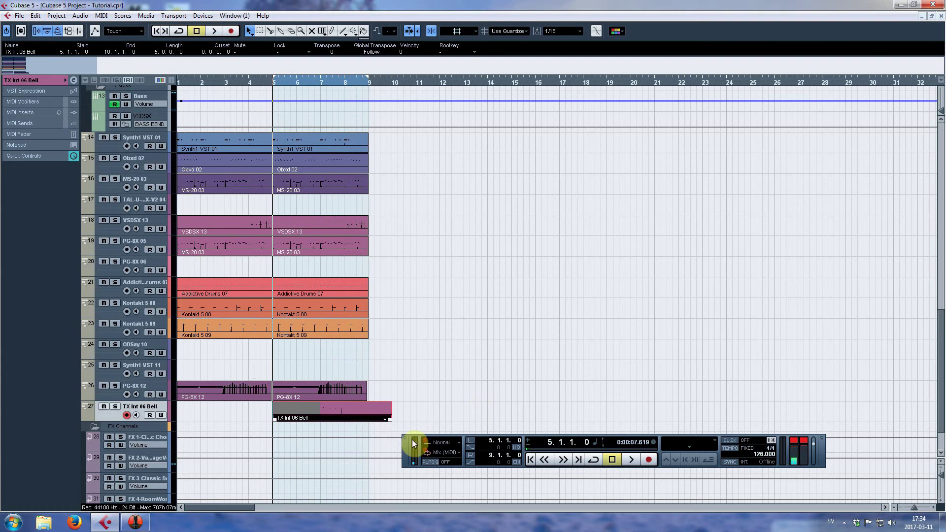
{"action": "left_click_drag", "start_coordinate": [384, 415], "coordinate": [363, 417]}
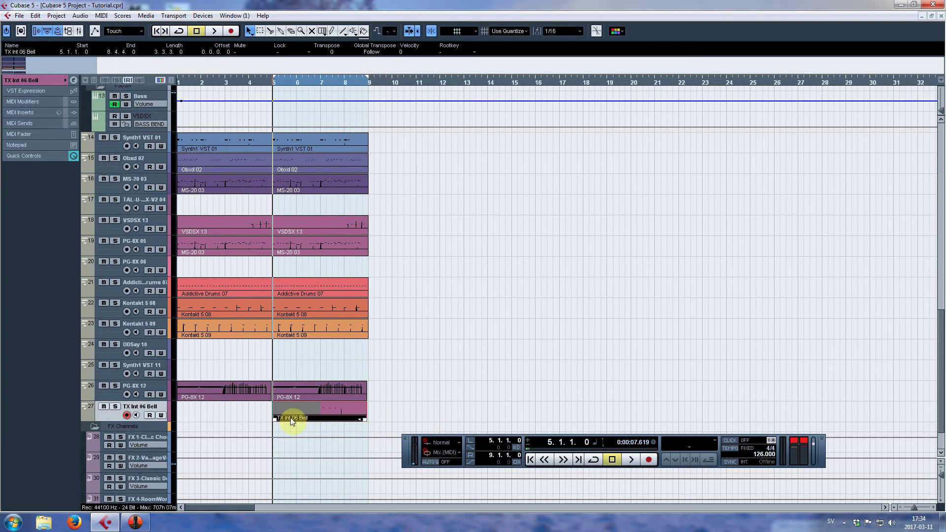
{"action": "left_click_drag", "start_coordinate": [276, 419], "coordinate": [320, 418]}
Glue the two TX Int 06 Bell parts into one and play the result back from bar 5
{"action": "right_click", "coordinate": [369, 384]}
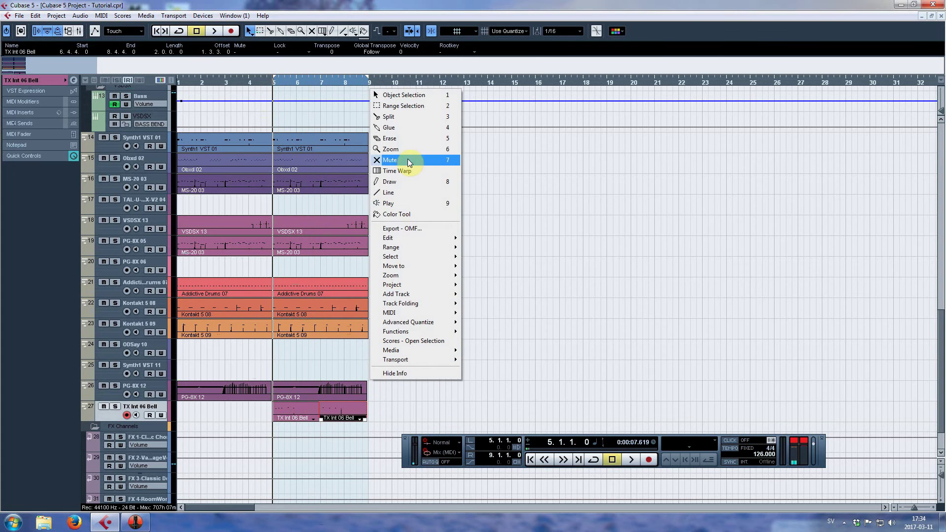
{"action": "left_click", "coordinate": [401, 128]}
{"action": "left_click", "coordinate": [310, 409]}
{"action": "right_click", "coordinate": [498, 237]}
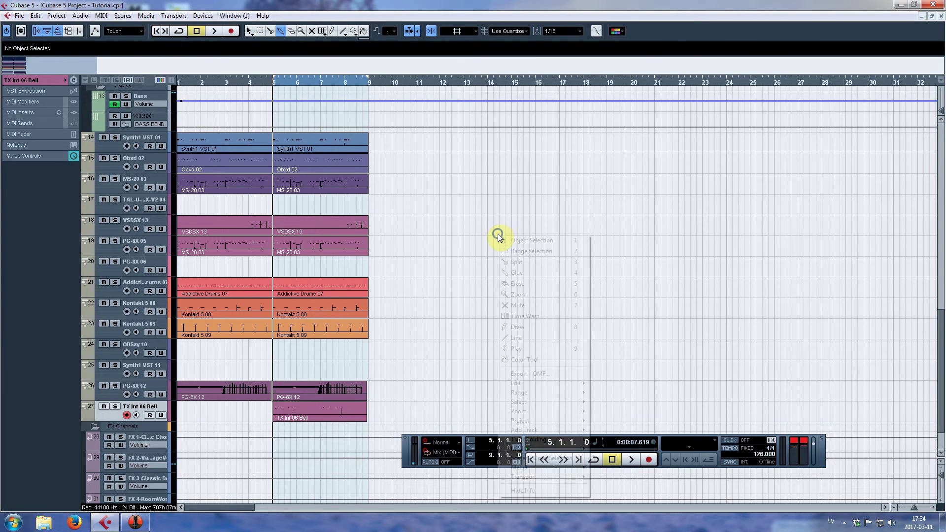
{"action": "left_click", "coordinate": [533, 239]}
{"action": "key", "text": "space"}
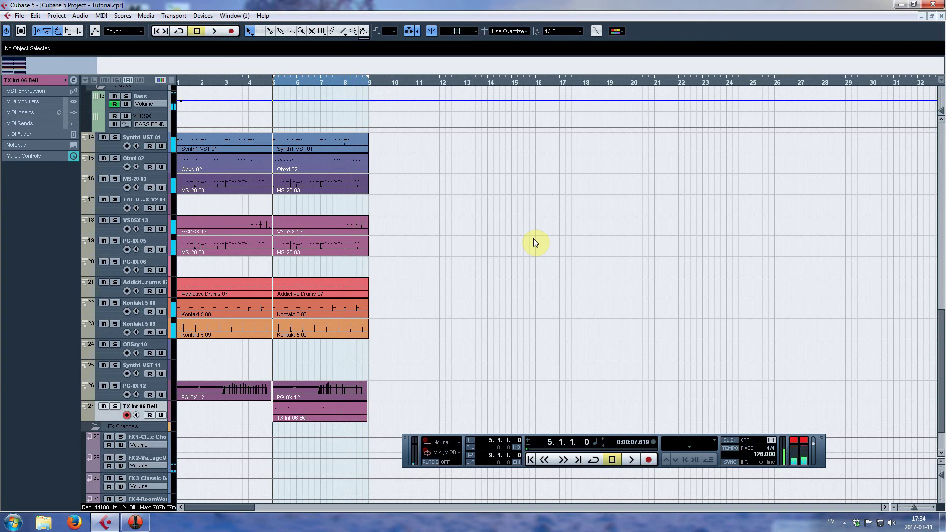
Duplicate the second Addictive Drums 07, Kontakt 5 08 and Kontakt 5 09 parts to bar 9
{"action": "left_click", "coordinate": [110, 357]}
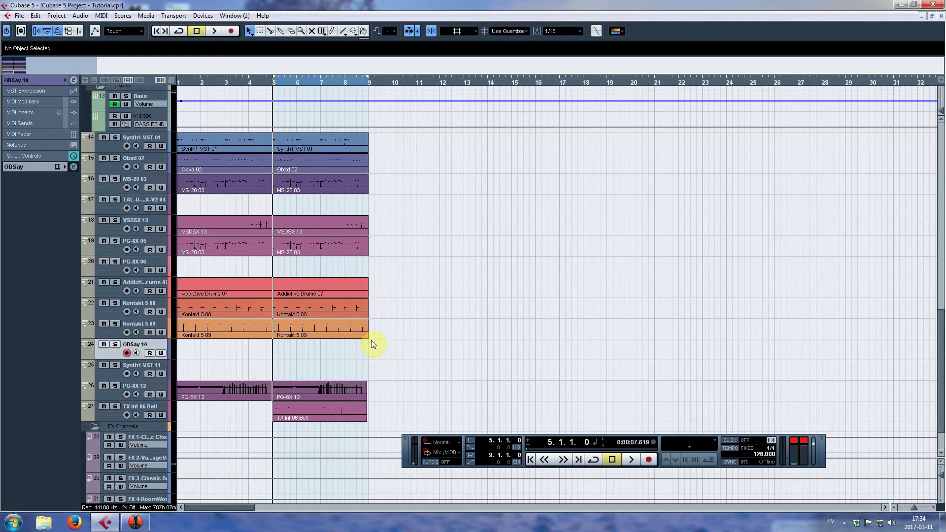
{"action": "left_click_drag", "start_coordinate": [389, 330], "coordinate": [384, 292]}
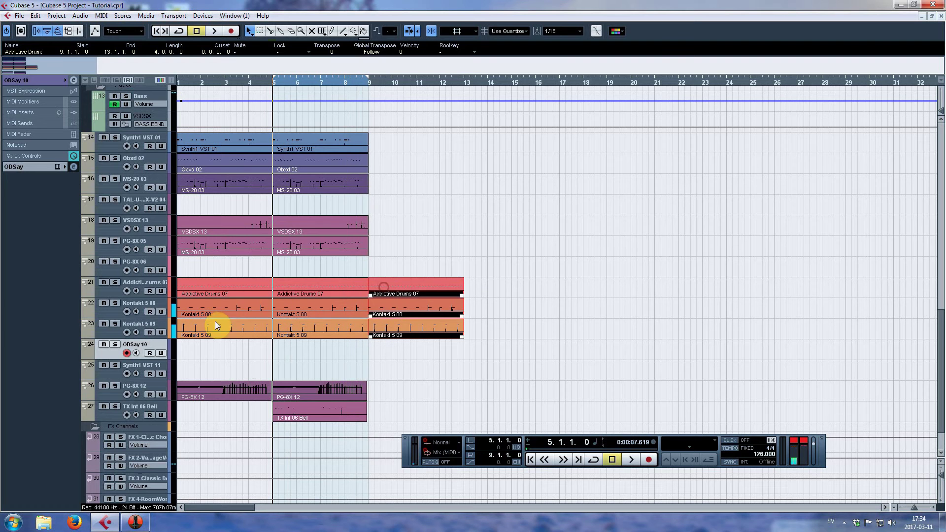
Record a short take on the Addictive Drums 07 track from bar 5 and stop after about half a bar
{"action": "left_click", "coordinate": [104, 291]}
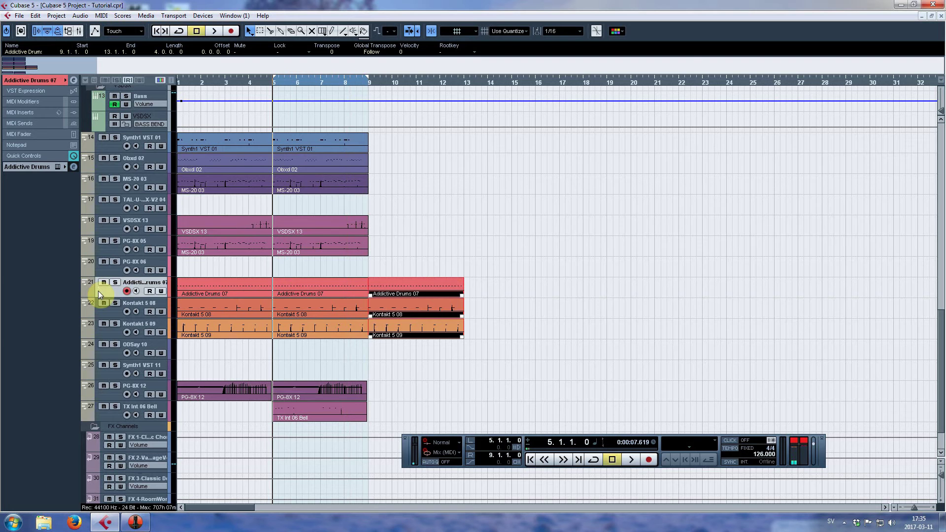
{"action": "key", "text": "KP_Multiply"}
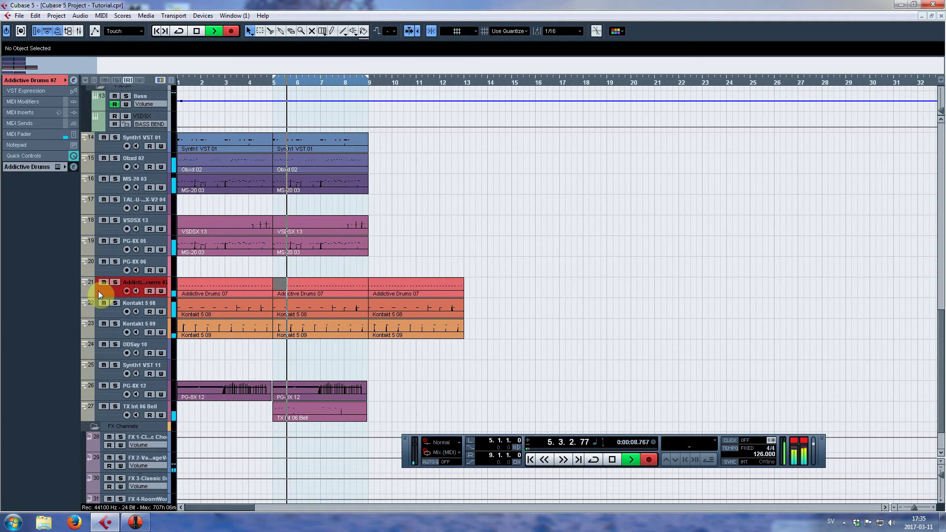
{"action": "key", "text": "space"}
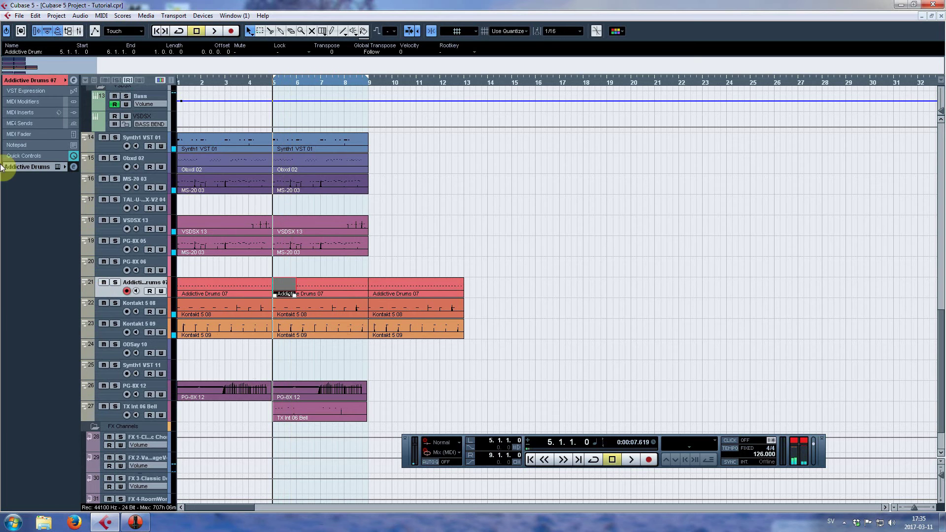
Over Quantize the short Addictive Drums 07 take at bar 5 and open it in the Key Editor
{"action": "left_click", "coordinate": [101, 15]}
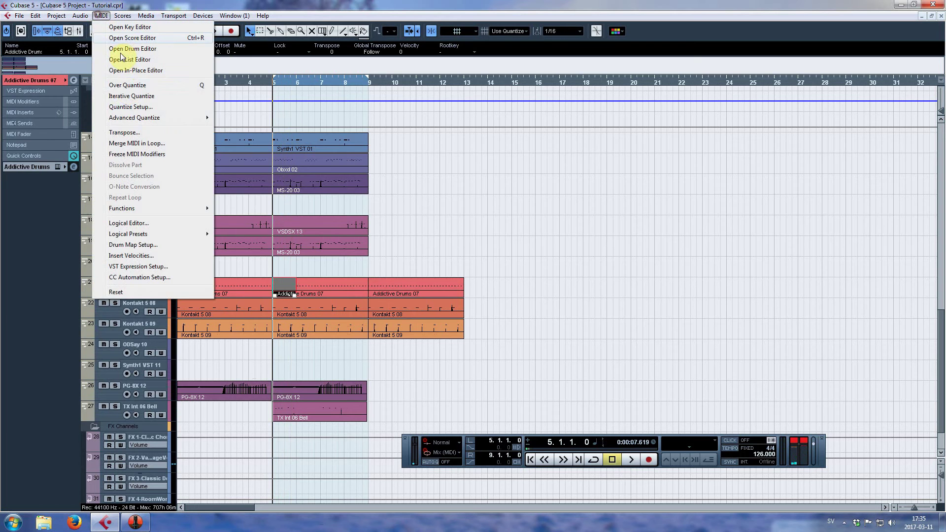
{"action": "left_click", "coordinate": [127, 85]}
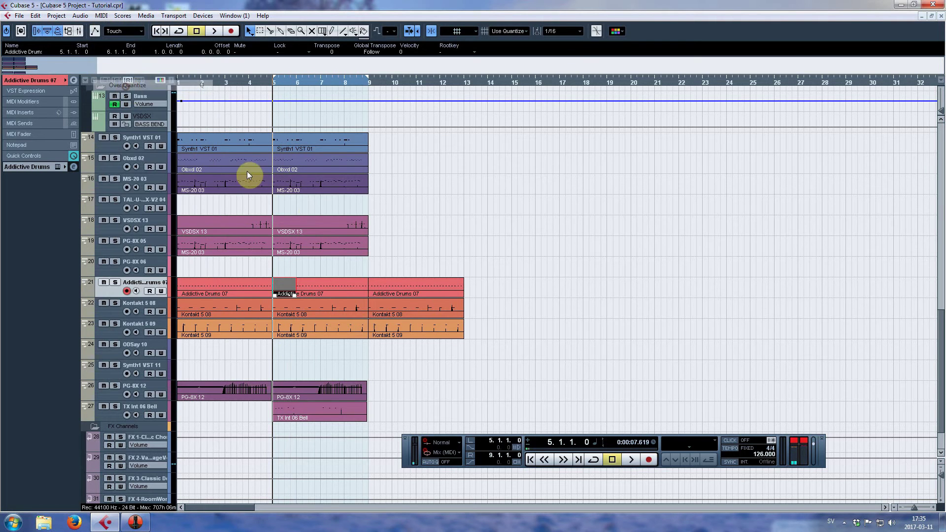
{"action": "double_click", "coordinate": [285, 289]}
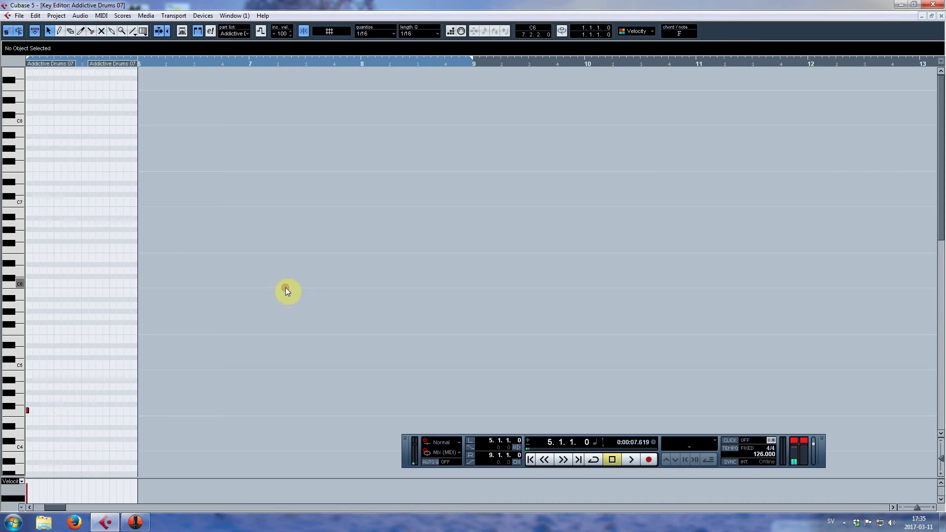
{"action": "left_click", "coordinate": [30, 507]}
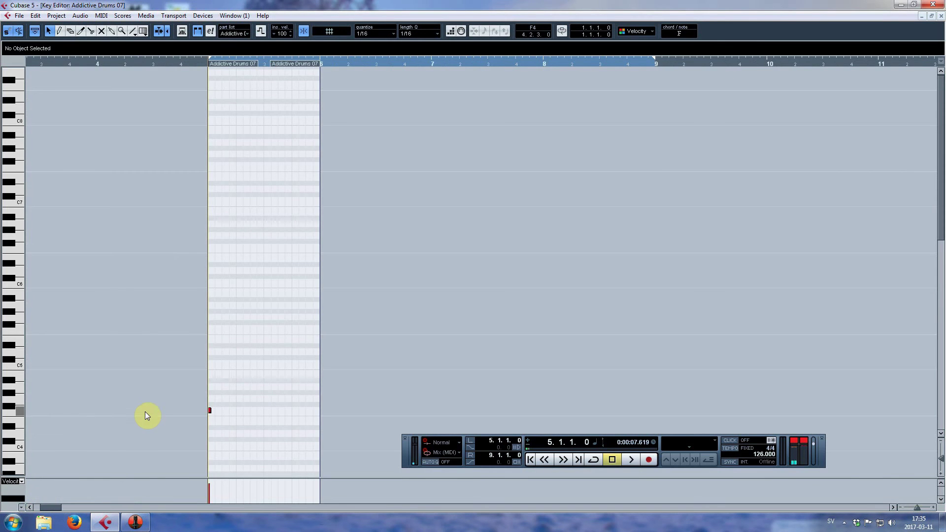
Set the velocity of the F4 note at bar 5 to 80 and play it back
{"action": "left_click", "coordinate": [209, 412]}
{"action": "left_click", "coordinate": [204, 51]}
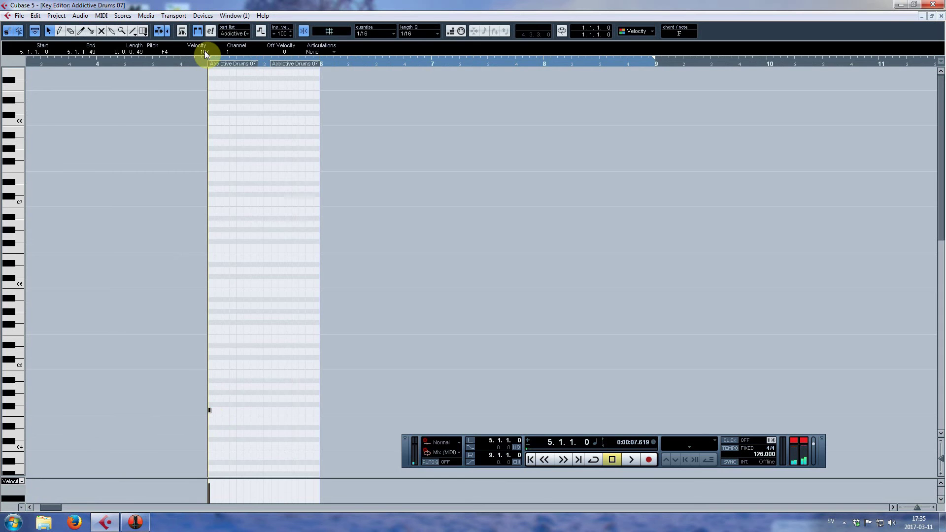
{"action": "type", "text": "80"}
{"action": "key", "text": "Return"}
{"action": "key", "text": "space"}
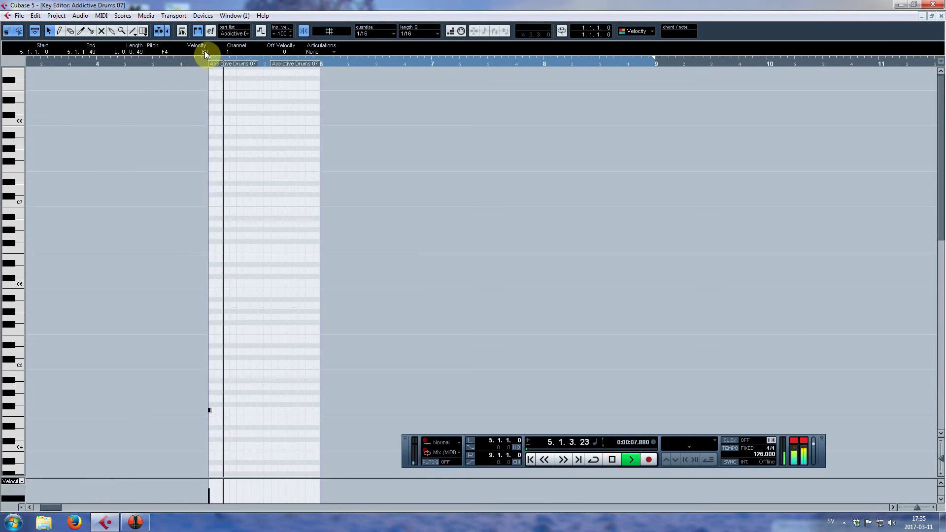
{"action": "key", "text": "space"}
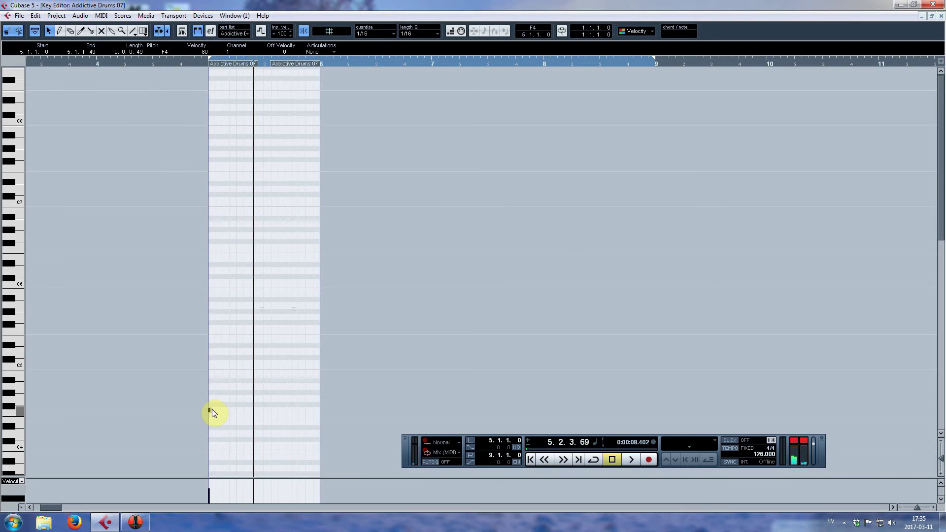
Lengthen the F4 note so it ends at 5.1.3.0, and play it back briefly
{"action": "left_click_drag", "start_coordinate": [211, 409], "coordinate": [221, 409]}
{"action": "key", "text": "space"}
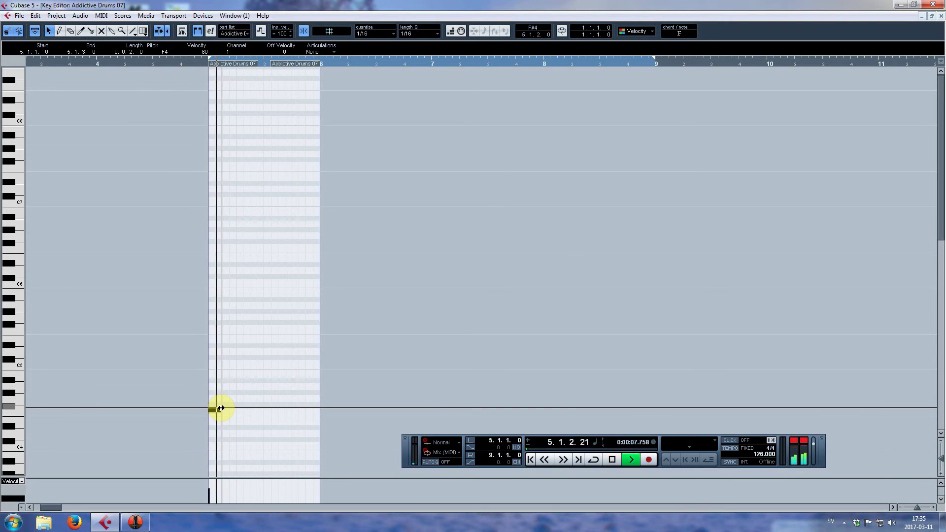
{"action": "key", "text": "space"}
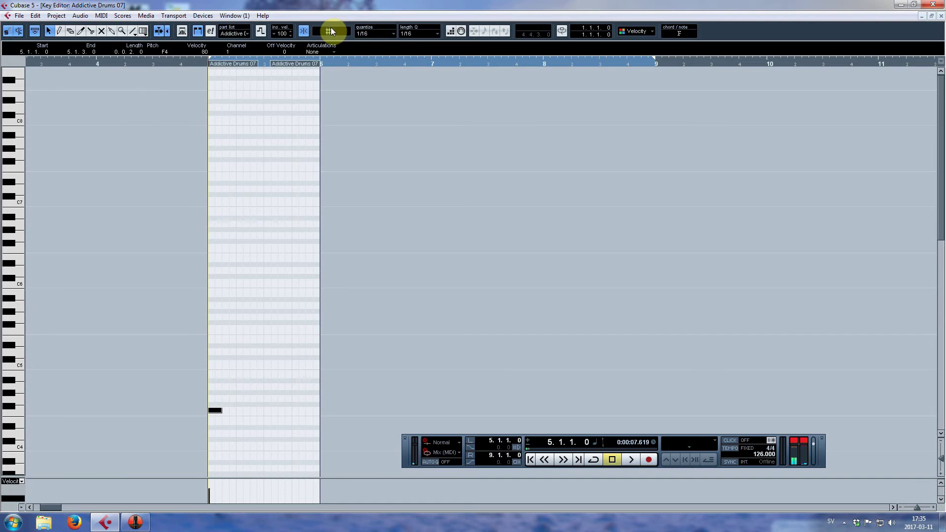
Play the drum hit back in context, starting from beat 2 of bar 4
{"action": "left_click", "coordinate": [114, 63]}
{"action": "key", "text": "space"}
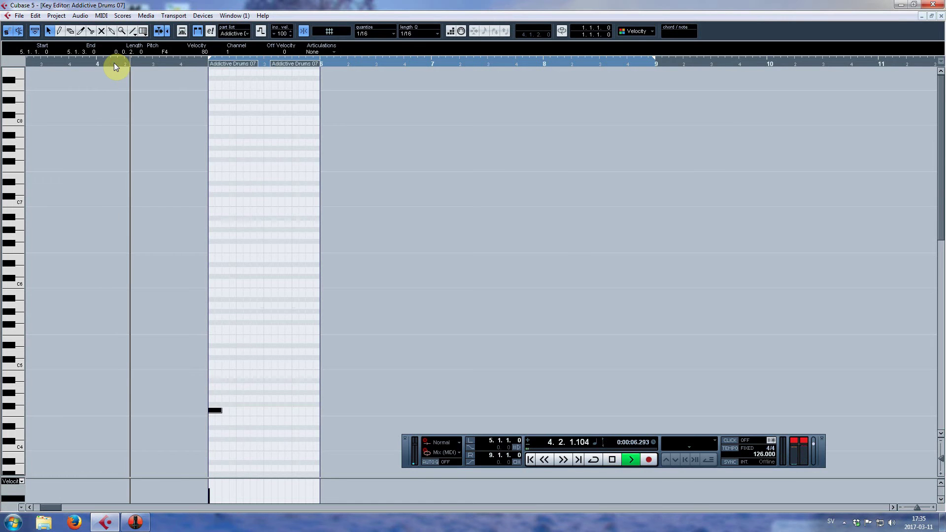
{"action": "key", "text": "space"}
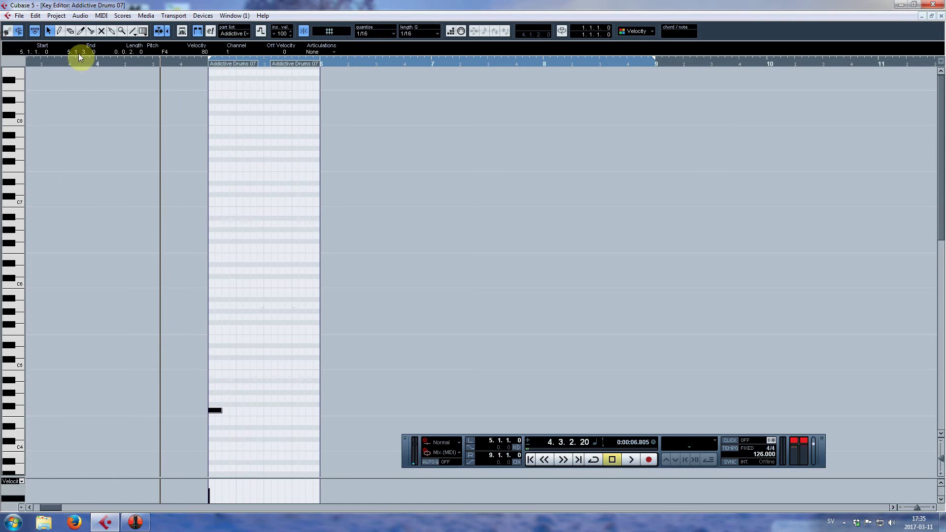
{"action": "left_click", "coordinate": [123, 58]}
{"action": "key", "text": "space"}
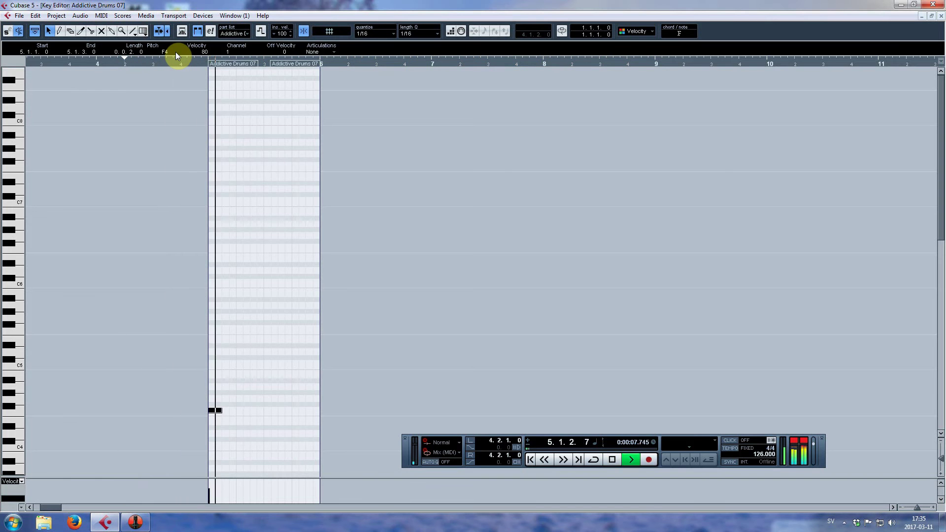
{"action": "key", "text": "space"}
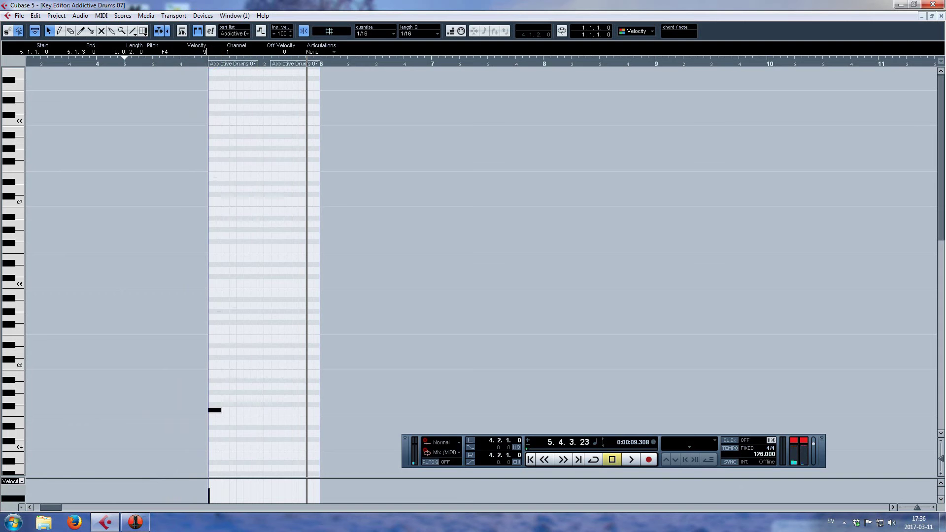
Set the F4 note's velocity to 90, play it back and close the Key Editor
{"action": "key", "text": "space"}
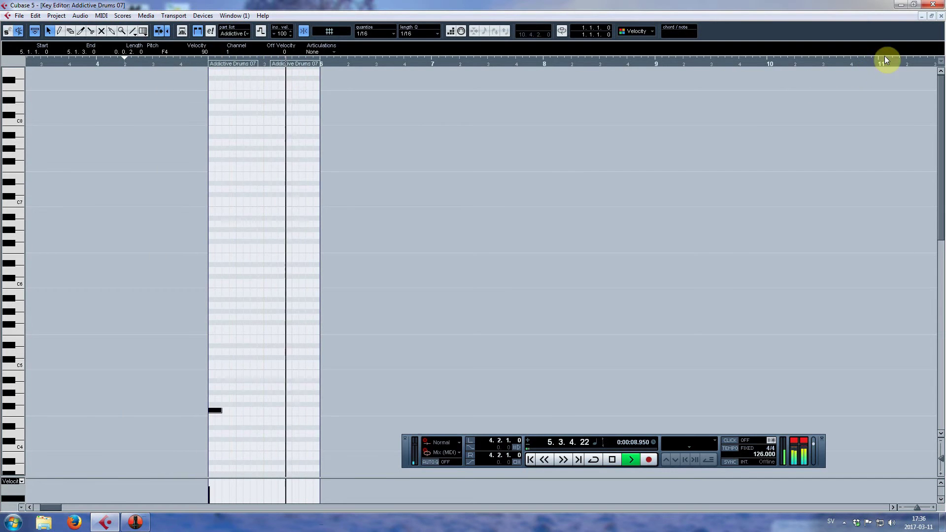
{"action": "left_click", "coordinate": [941, 16]}
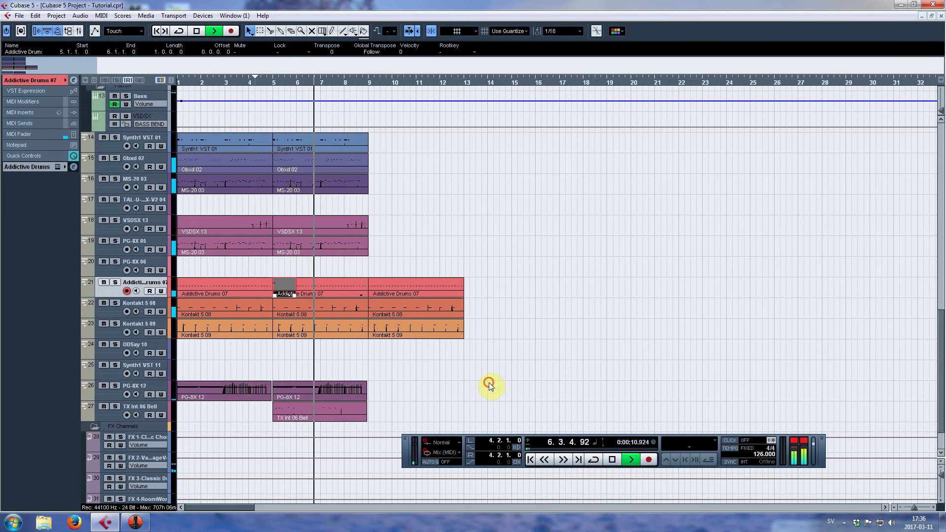
{"action": "left_click", "coordinate": [488, 384]}
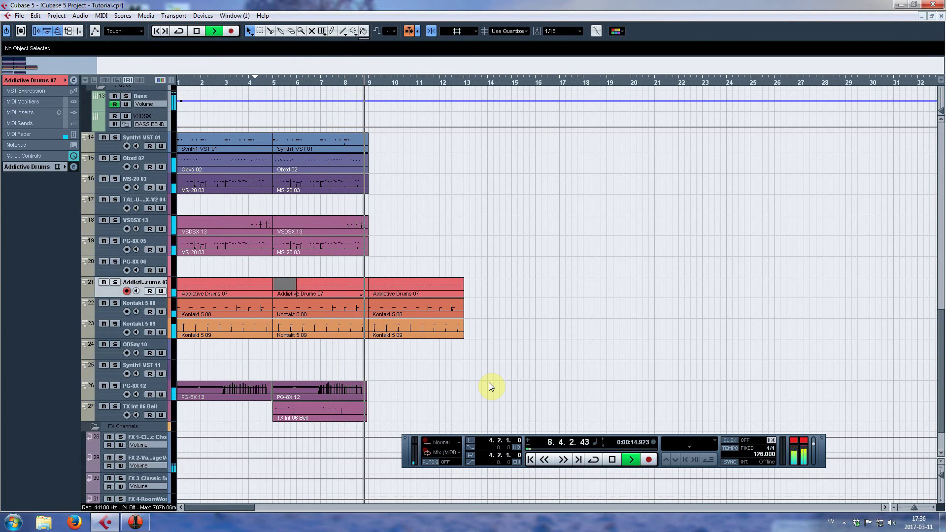
{"action": "key", "text": "space"}
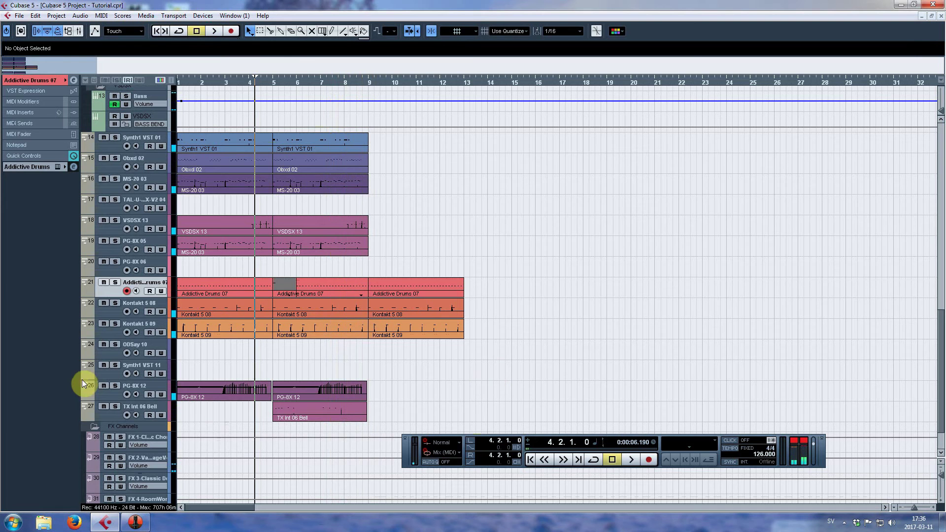
Select the TX Int 06 Bell track, set the locators to bars 5 and 9, and place the cursor at bar 5
{"action": "left_click", "coordinate": [113, 421]}
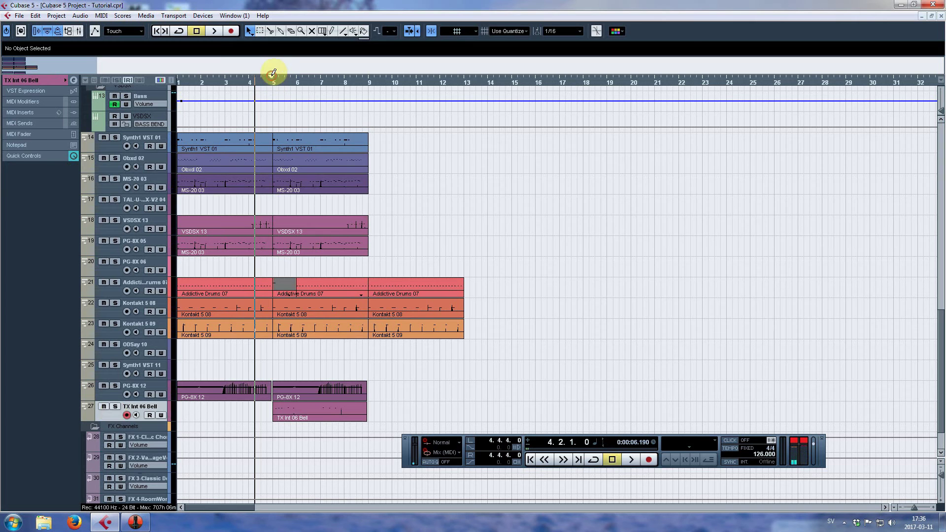
{"action": "left_click_drag", "start_coordinate": [274, 74], "coordinate": [369, 92]}
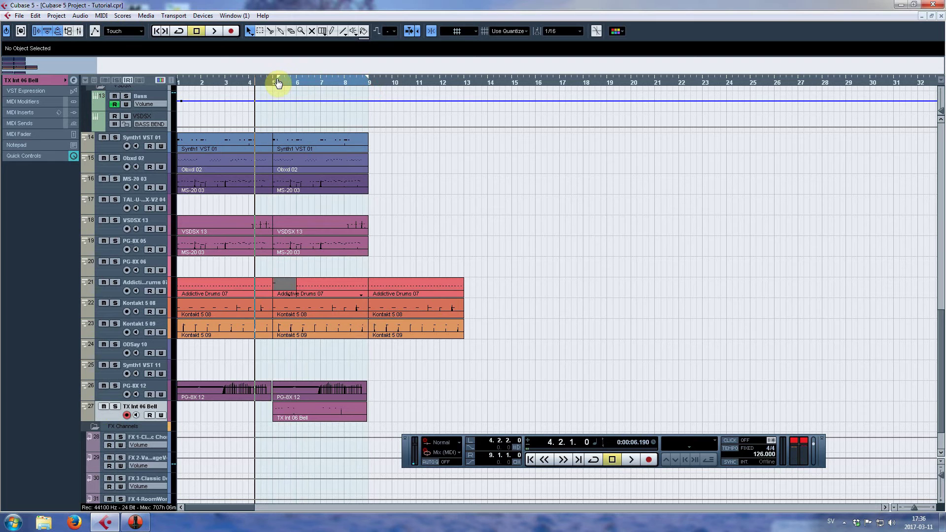
{"action": "left_click_drag", "start_coordinate": [277, 83], "coordinate": [275, 84]}
{"action": "key", "text": "KP_1"}
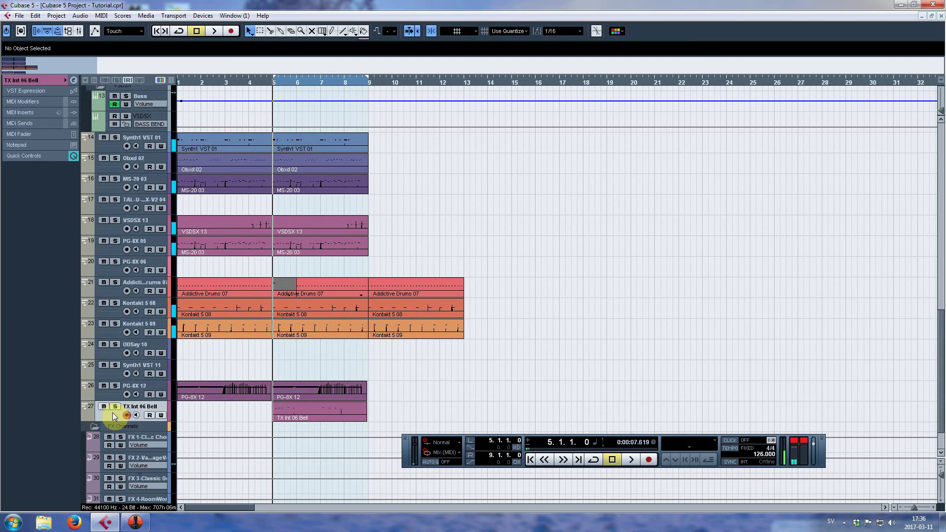
Add one stereo audio track below TX Int 06 Bell and name it TX Int 06
{"action": "right_click", "coordinate": [113, 413]}
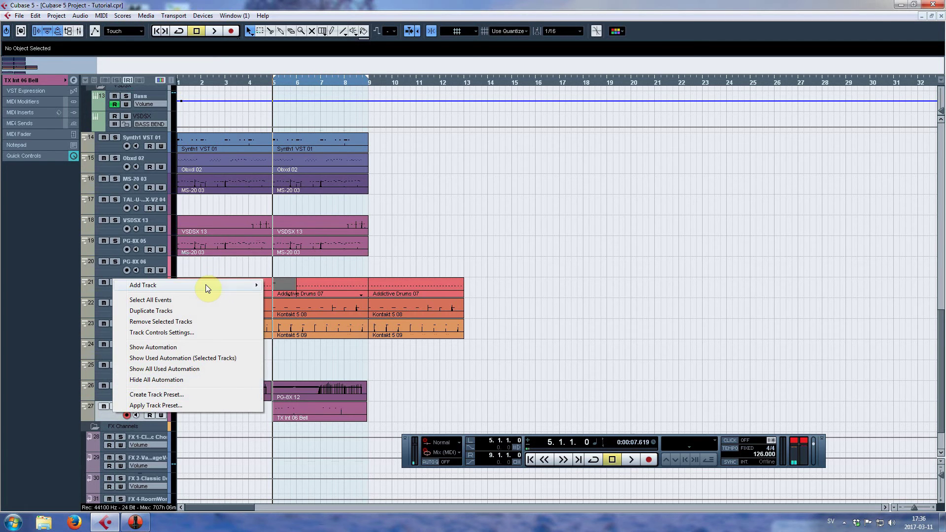
{"action": "mouse_move", "coordinate": [253, 285]}
{"action": "left_click", "coordinate": [295, 285]}
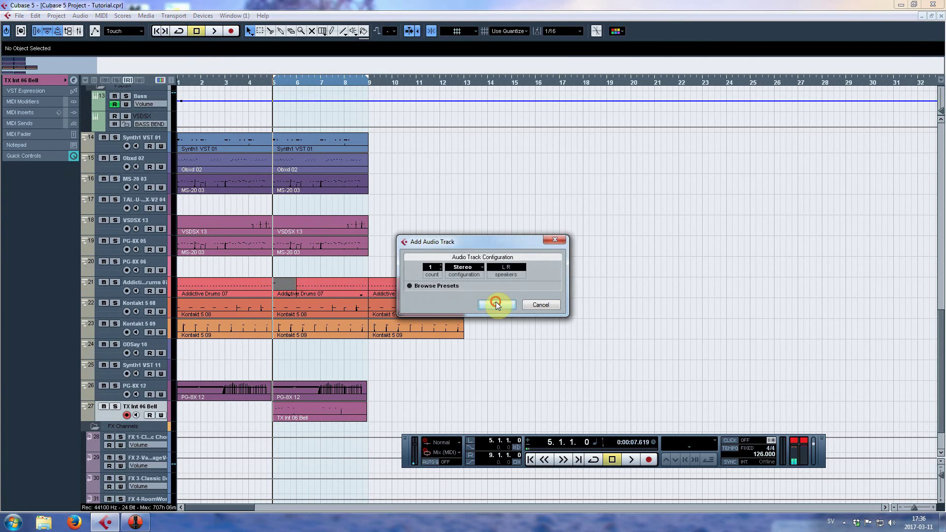
{"action": "left_click", "coordinate": [493, 304]}
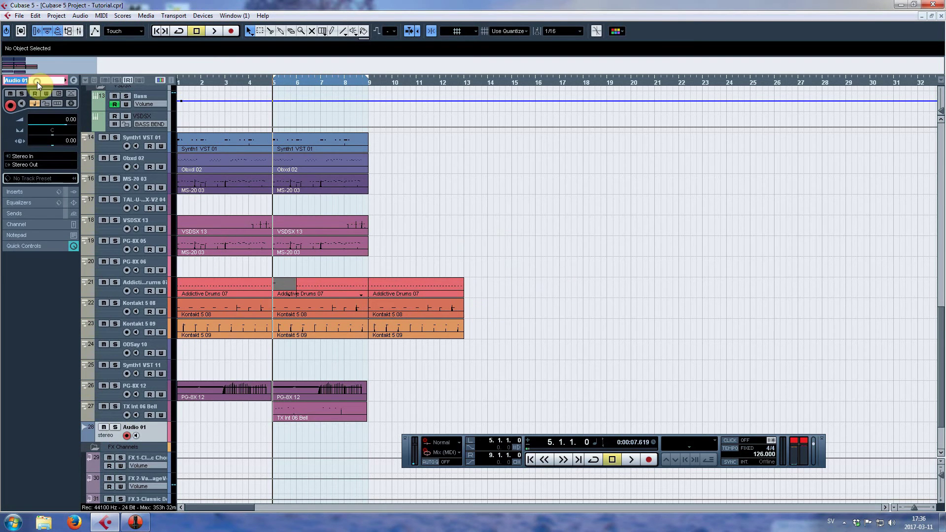
{"action": "type", "text": "TX Int 06"}
{"action": "key", "text": "Return"}
Solo the TX Int 06 Bell and TX Int 06 tracks and record the bell as audio from bar 5 to about bar 12
{"action": "left_click", "coordinate": [116, 407]}
{"action": "left_click", "coordinate": [118, 426]}
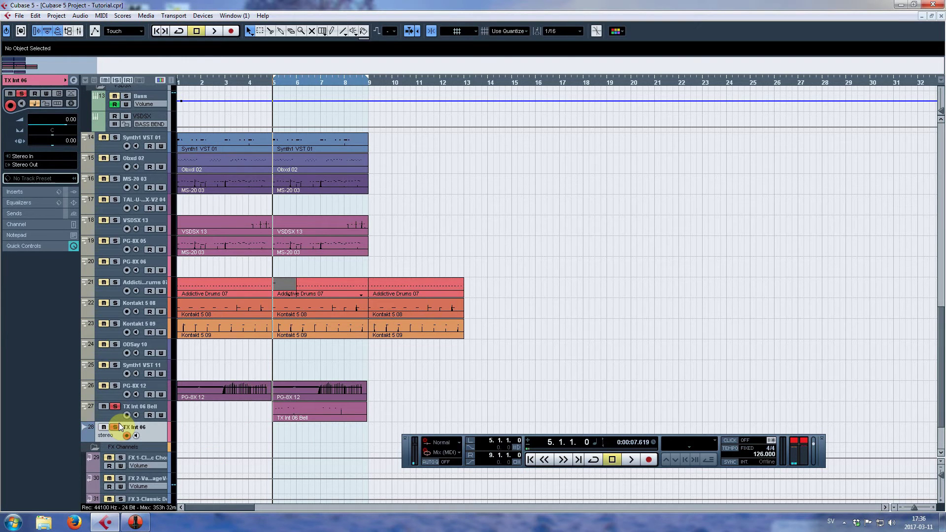
{"action": "key", "text": "KP_Multiply"}
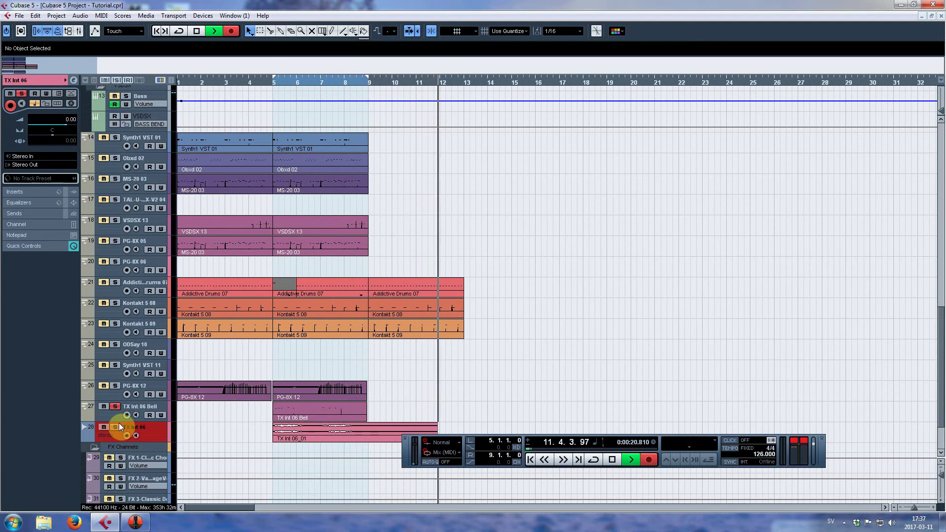
{"action": "key", "text": "space"}
Trim the end of the recorded TX Int 06 audio event to bar 9
{"action": "left_click", "coordinate": [317, 439]}
{"action": "left_click_drag", "start_coordinate": [402, 451], "coordinate": [392, 481]}
{"action": "left_click_drag", "start_coordinate": [437, 439], "coordinate": [369, 440]}
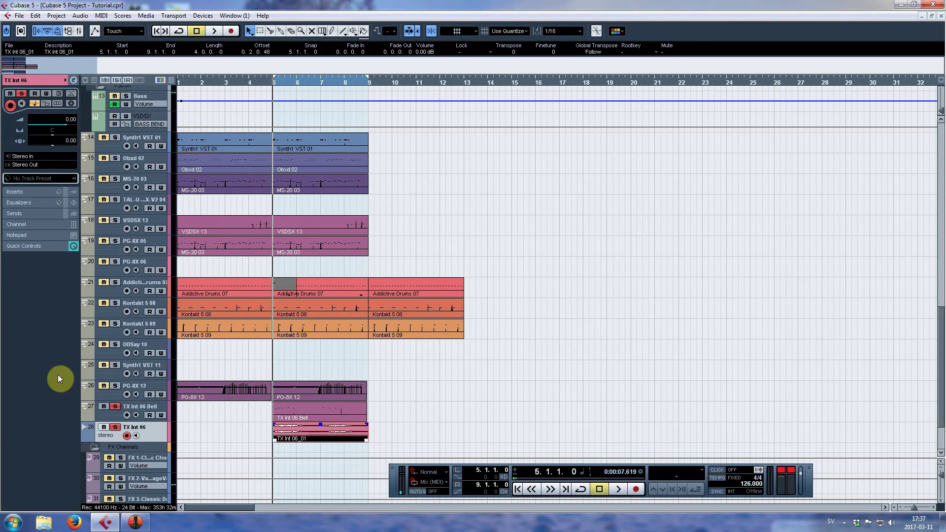
Clear the solos, mute the TX Int 06 Bell track and play the mix from bar 5 with the transport moved off the tracks
{"action": "left_click", "coordinate": [103, 408]}
{"action": "left_click", "coordinate": [103, 407]}
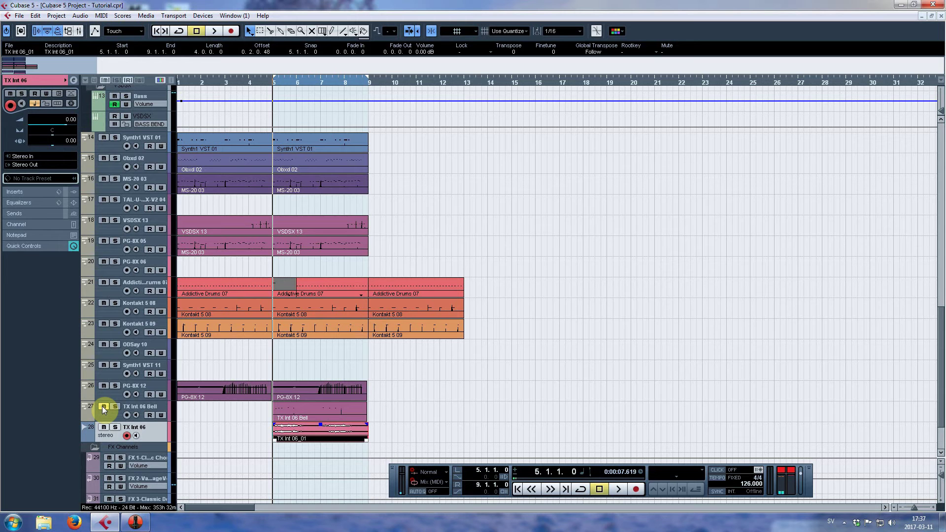
{"action": "key", "text": "space"}
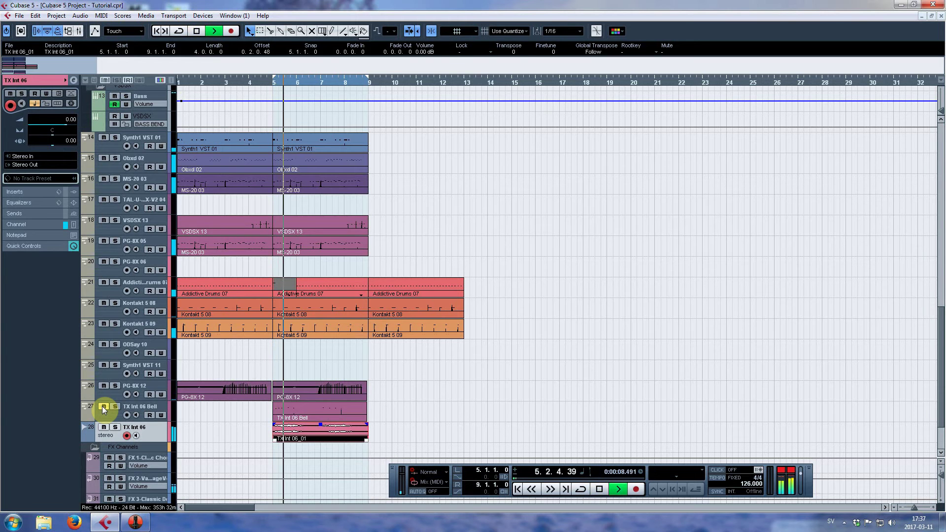
{"action": "left_click_drag", "start_coordinate": [394, 473], "coordinate": [386, 353]}
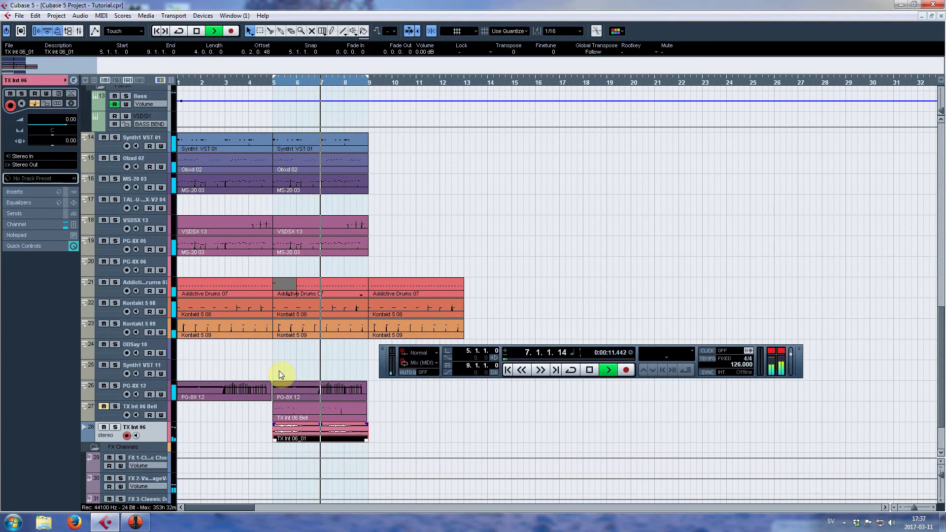
Set the TX Int 06 audio track's volume to 1.53 and pan to R34, and play the mix from bar 5
{"action": "left_click", "coordinate": [588, 370]}
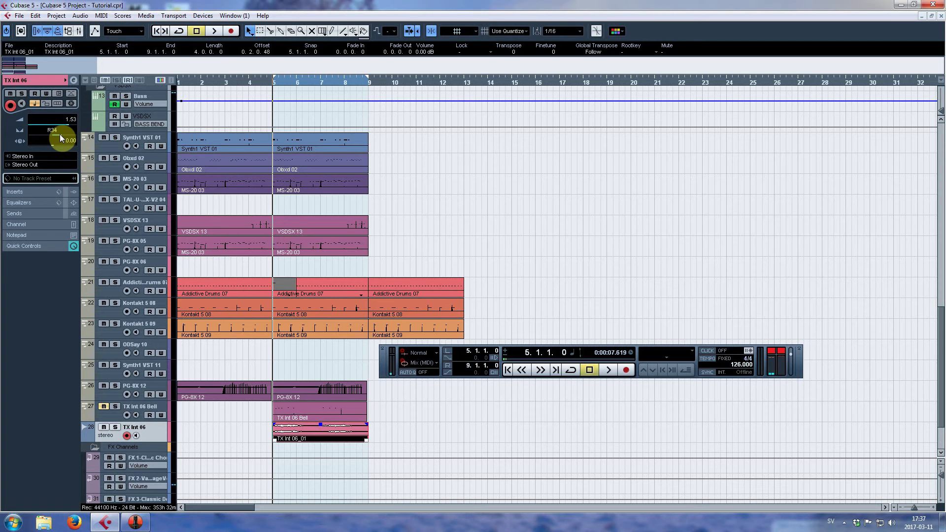
{"action": "key", "text": "space"}
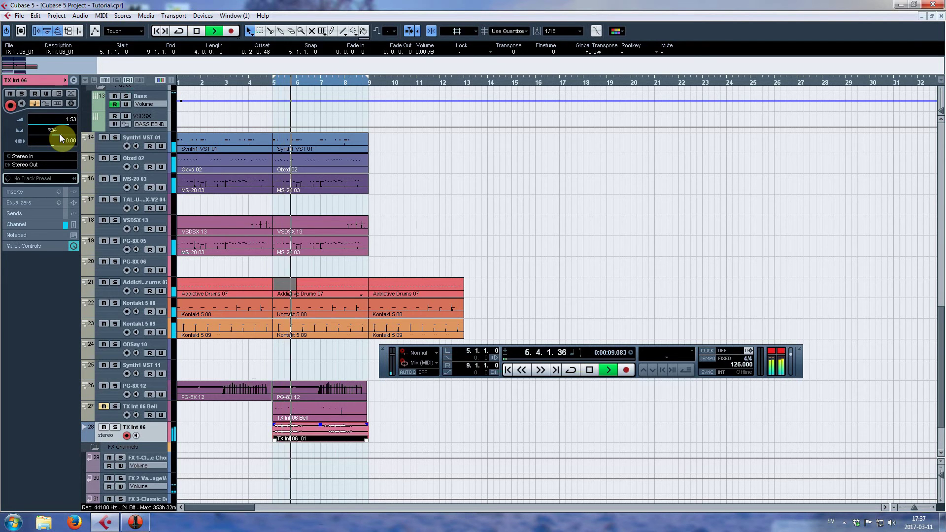
{"action": "key", "text": "space"}
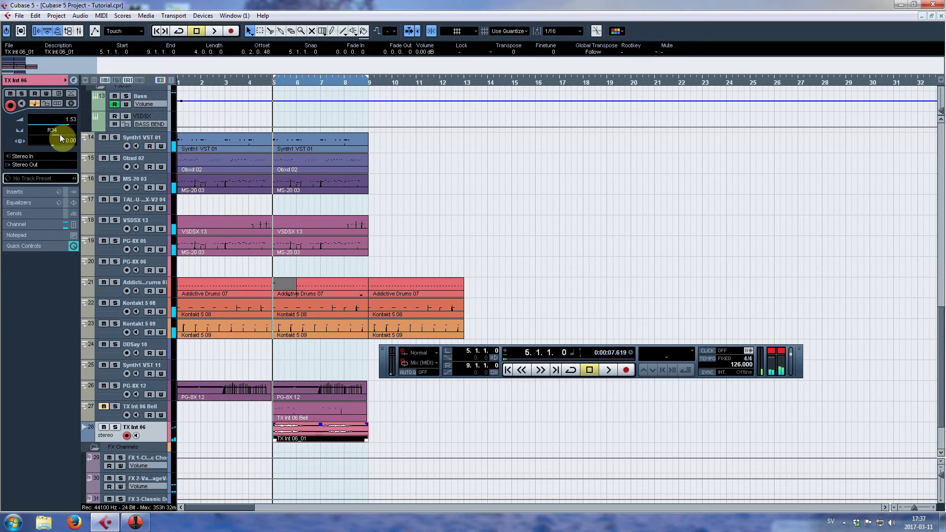
Solo the Synth1 VST 01 track and play it back briefly from bar 5
{"action": "left_click", "coordinate": [115, 145]}
{"action": "scroll", "coordinate": [123, 207], "scroll_direction": "up", "scroll_amount": 3}
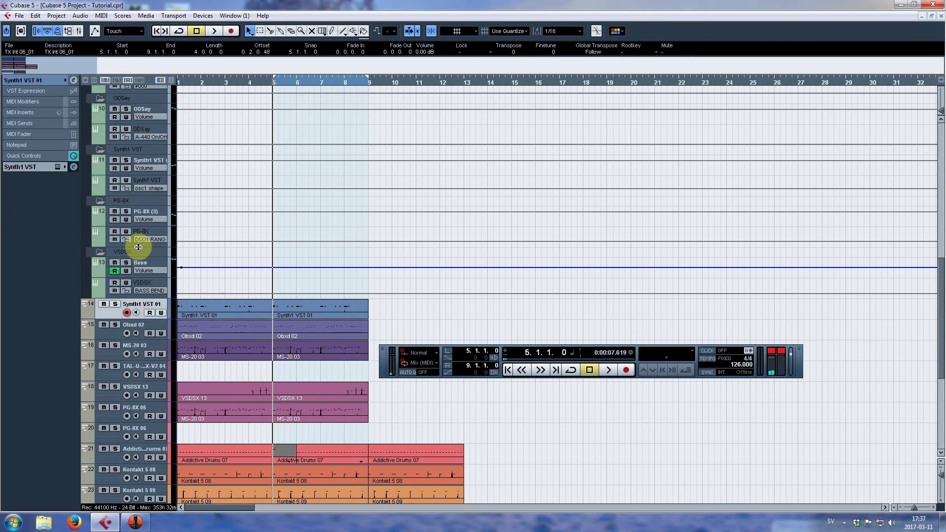
{"action": "left_click", "coordinate": [113, 303]}
{"action": "key", "text": "space"}
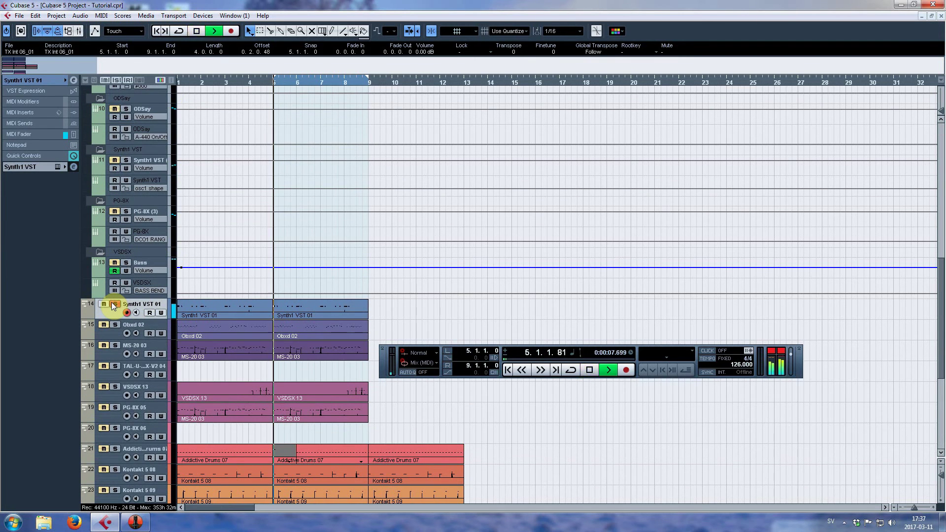
{"action": "key", "text": "space"}
{"action": "scroll", "coordinate": [124, 224], "scroll_direction": "up", "scroll_amount": 10}
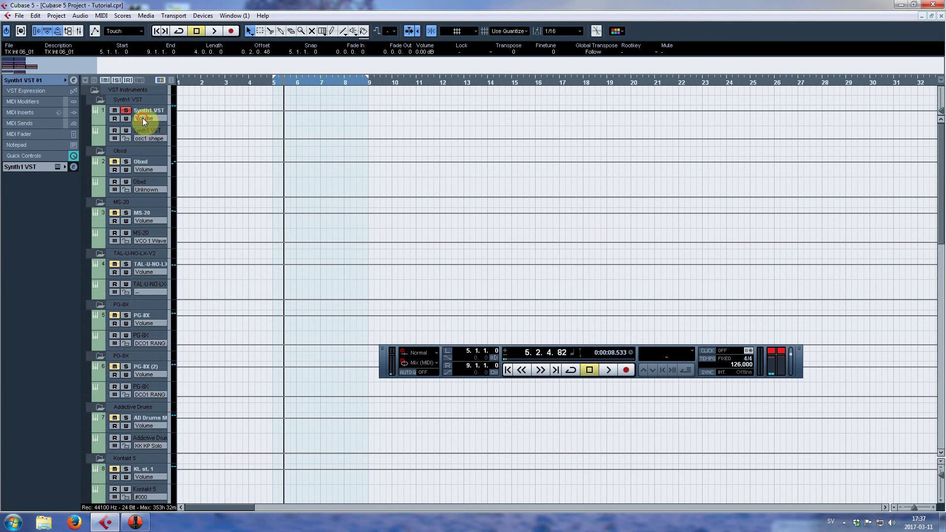
Show the Synth1 VST channel's Standard Panner pan automation, set it to L26 from the song start and play it back
{"action": "left_click", "coordinate": [143, 119]}
{"action": "left_click", "coordinate": [185, 163]}
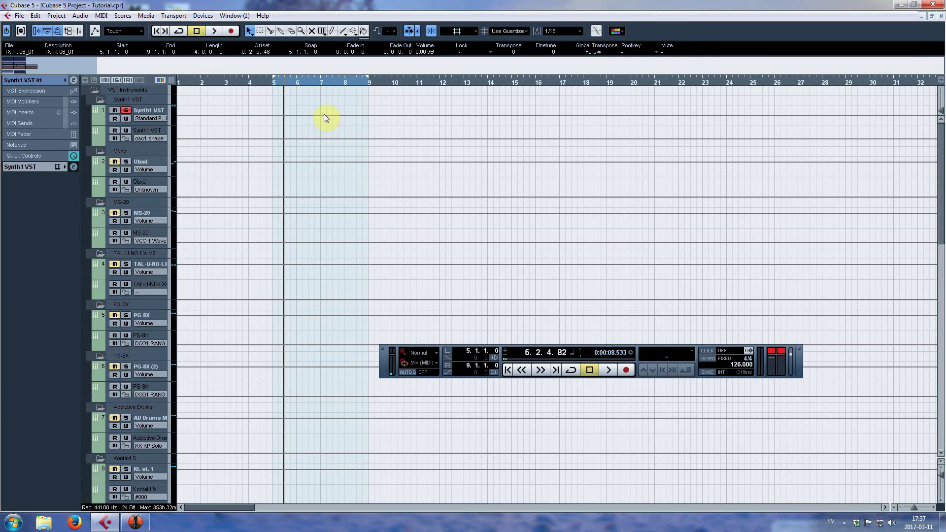
{"action": "left_click", "coordinate": [273, 117]}
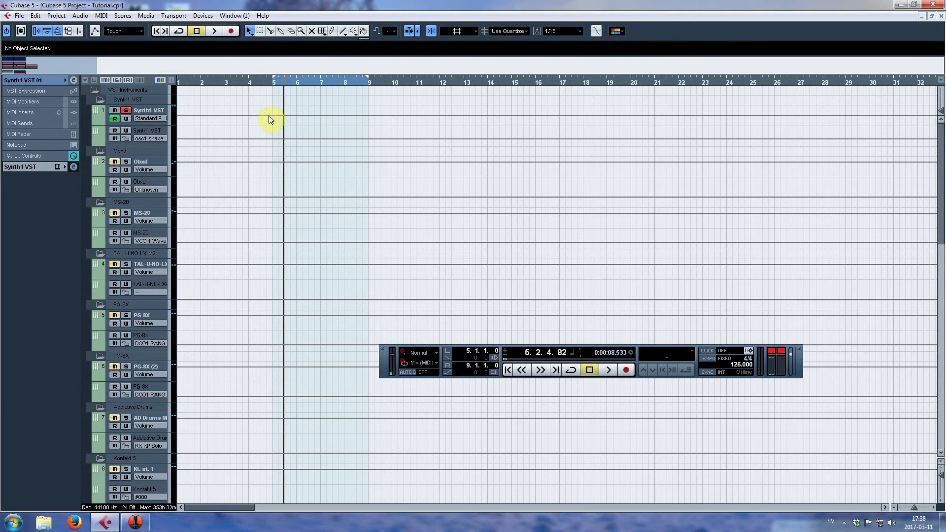
{"action": "left_click_drag", "start_coordinate": [271, 117], "coordinate": [270, 114]}
{"action": "key", "text": "KP_1"}
{"action": "key", "text": "space"}
{"action": "key", "text": "Home"}
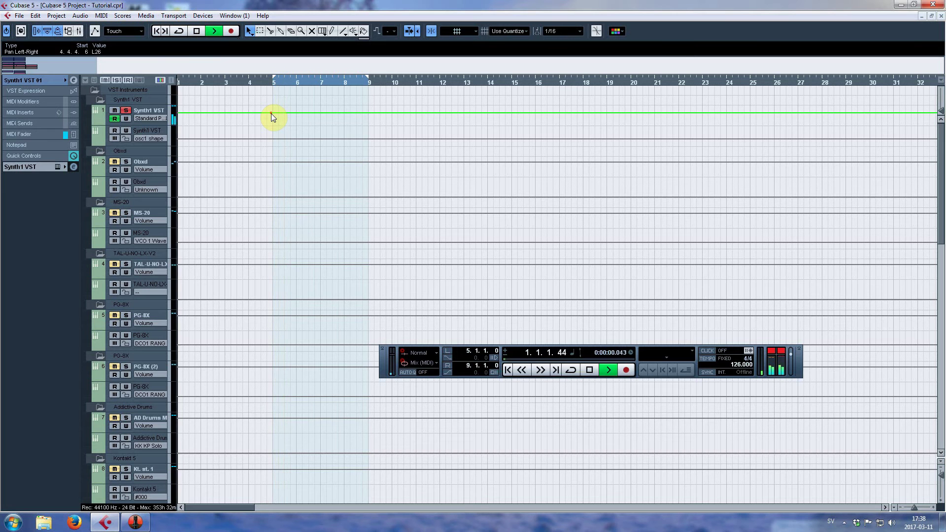
{"action": "left_click", "coordinate": [178, 112]}
{"action": "key", "text": "KP_1"}
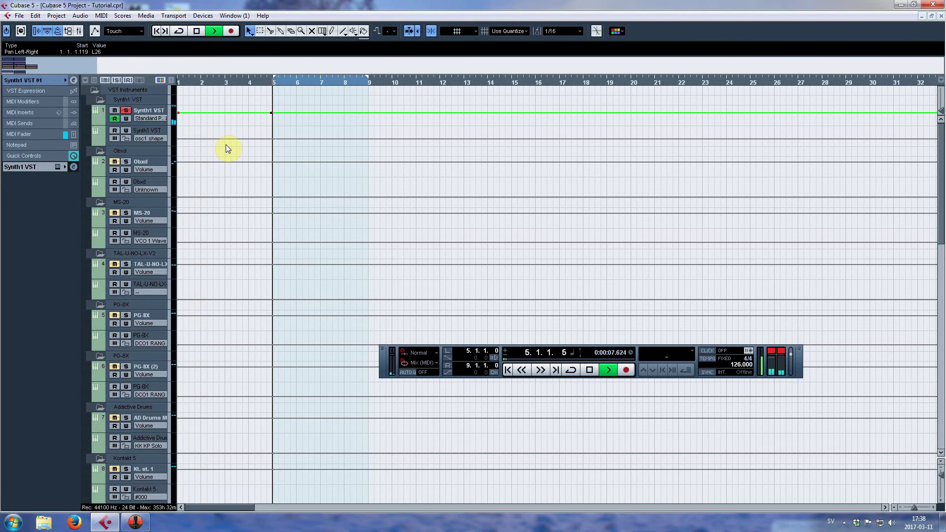
Clear the Synth1 VST solo while playing from the start and set the TX Int 06 audio track's volume to 3.20
{"action": "key", "text": "Home"}
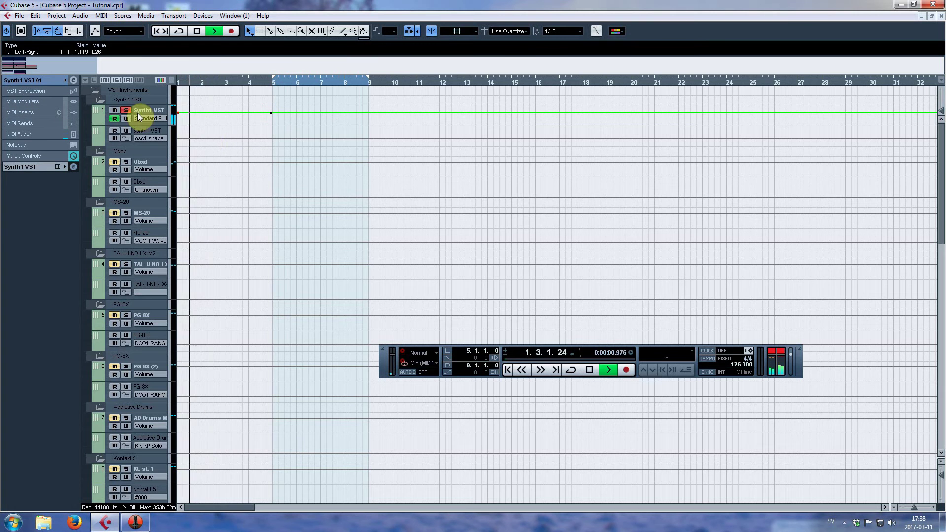
{"action": "left_click", "coordinate": [96, 91]}
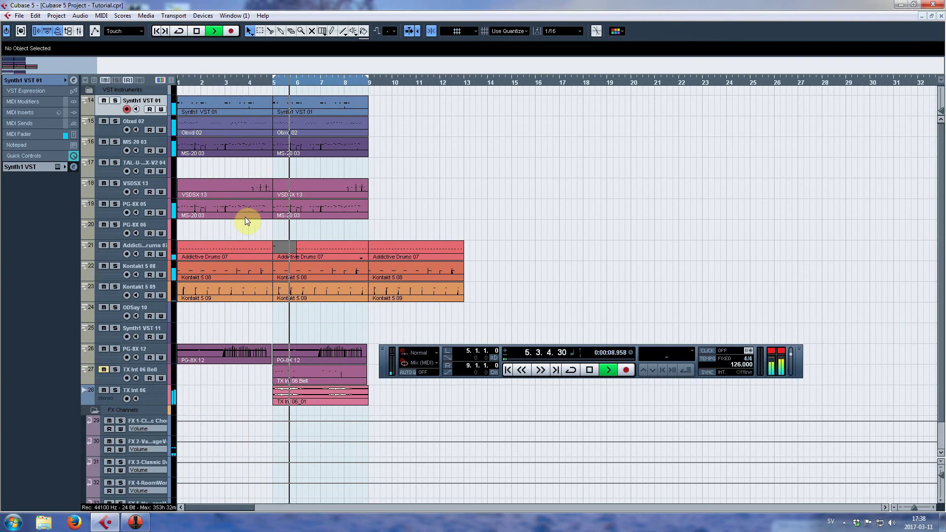
{"action": "left_click", "coordinate": [135, 400]}
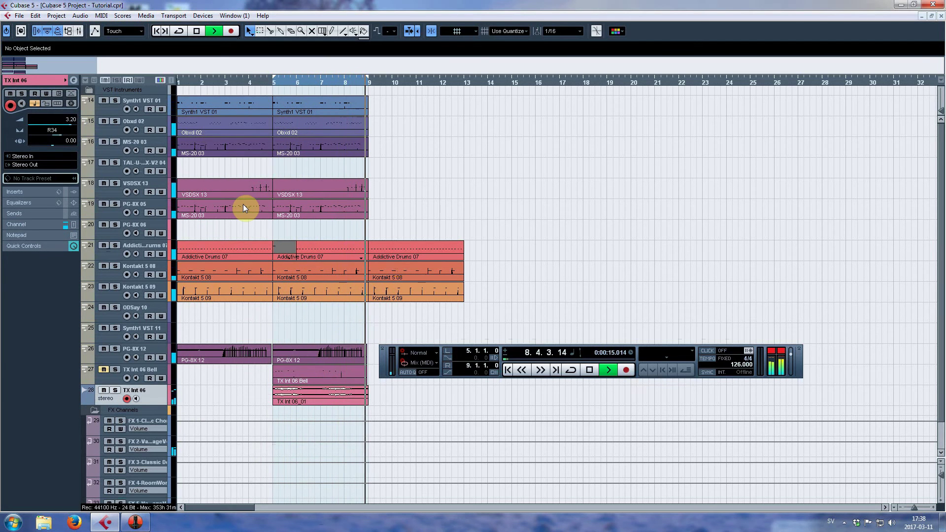
Set the VSDSX Bass channel's volume automation to -9.25 and play the arrangement from the start
{"action": "left_click", "coordinate": [104, 195]}
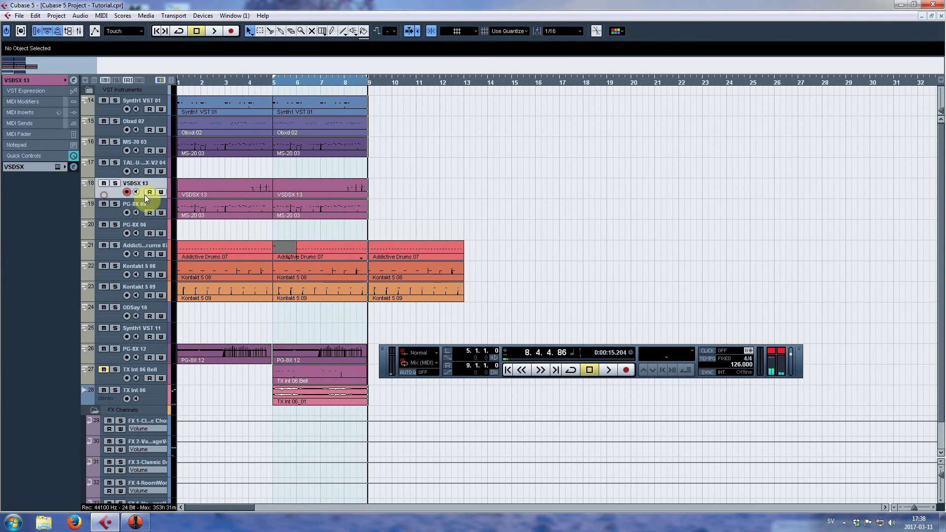
{"action": "scroll", "coordinate": [148, 202], "scroll_direction": "down", "scroll_amount": 2}
{"action": "scroll", "coordinate": [151, 211], "scroll_direction": "up", "scroll_amount": 2}
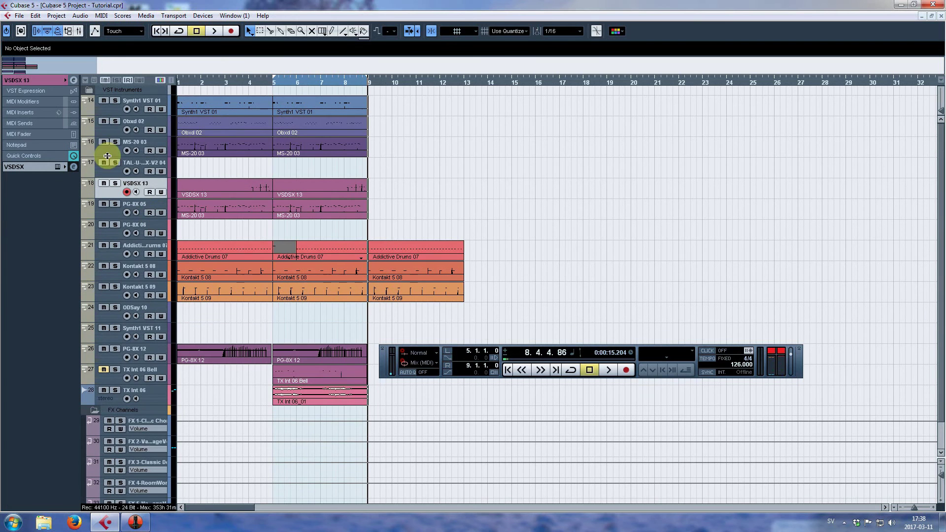
{"action": "scroll", "coordinate": [134, 179], "scroll_direction": "up", "scroll_amount": 5}
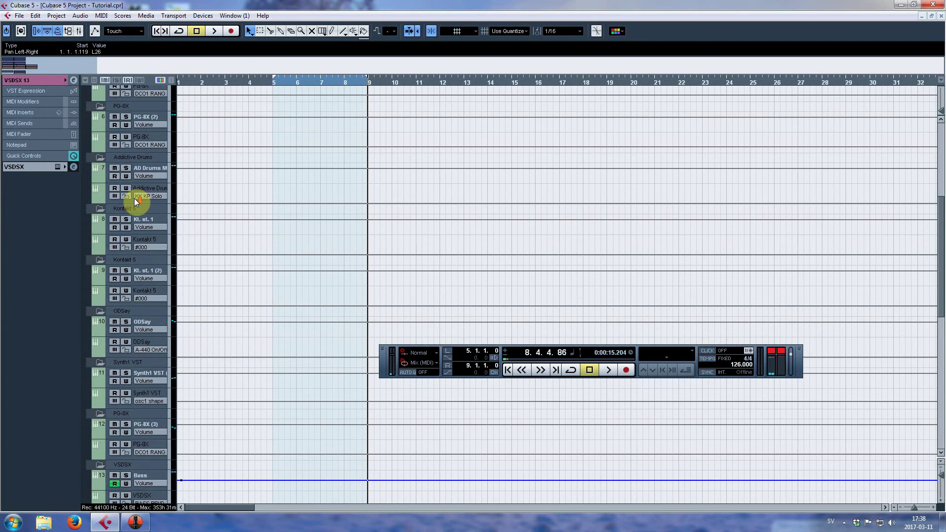
{"action": "scroll", "coordinate": [134, 179], "scroll_direction": "down", "scroll_amount": 5}
{"action": "scroll", "coordinate": [134, 198], "scroll_direction": "up", "scroll_amount": 2}
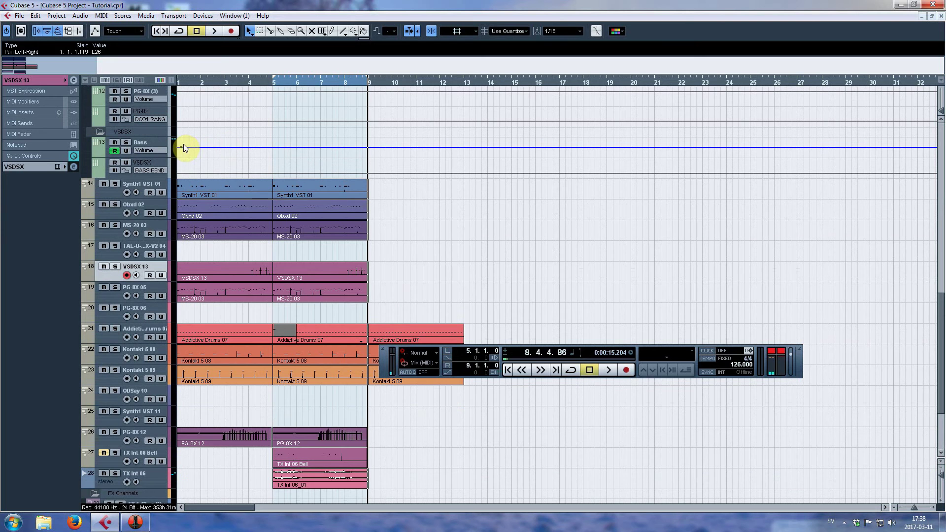
{"action": "left_click", "coordinate": [181, 147]}
{"action": "left_click_drag", "start_coordinate": [182, 148], "coordinate": [182, 149]}
{"action": "key", "text": "Home"}
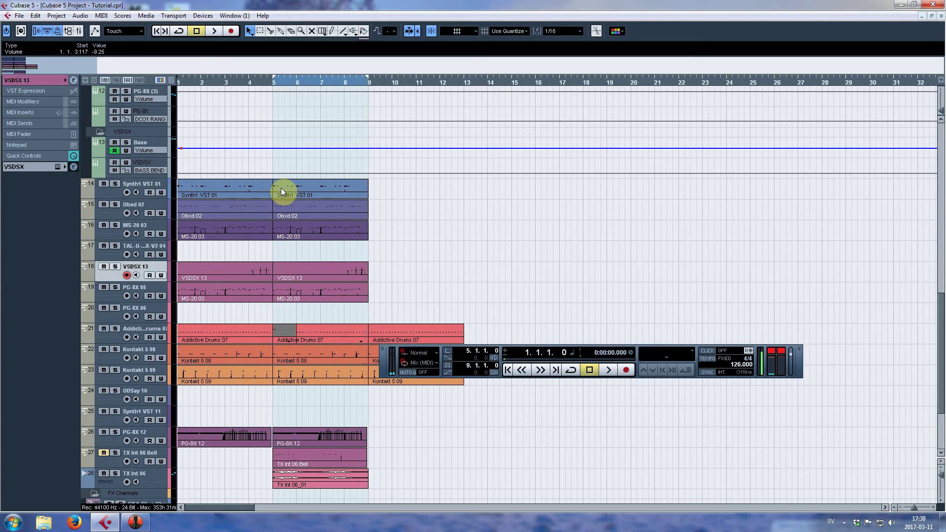
{"action": "key", "text": "space"}
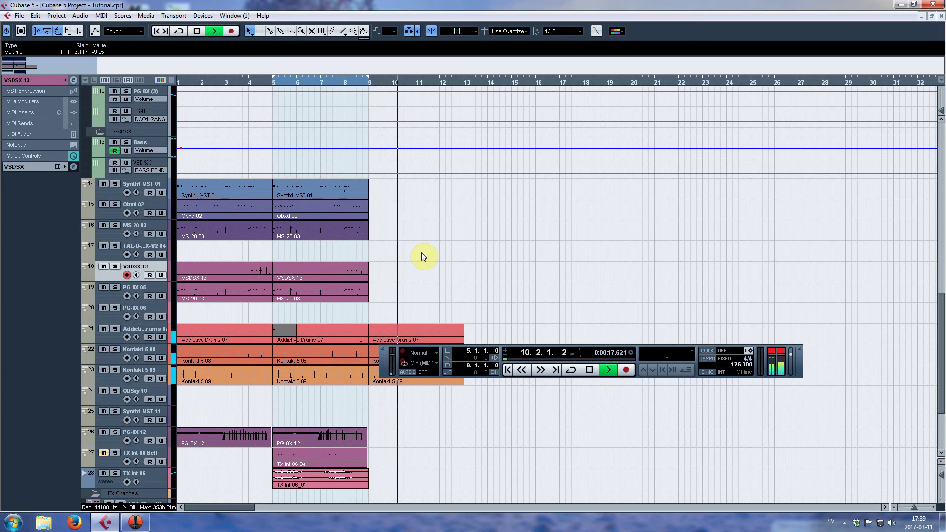
{"action": "key", "text": "space"}
Move the playback position to bar 9 and set the left and right locators to bars 9 and 13
{"action": "left_click", "coordinate": [108, 214]}
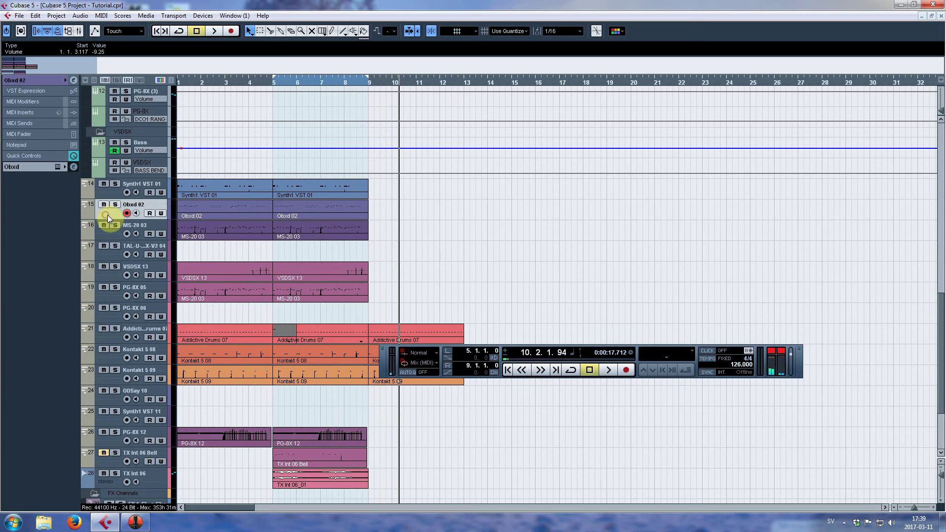
{"action": "left_click", "coordinate": [369, 79]}
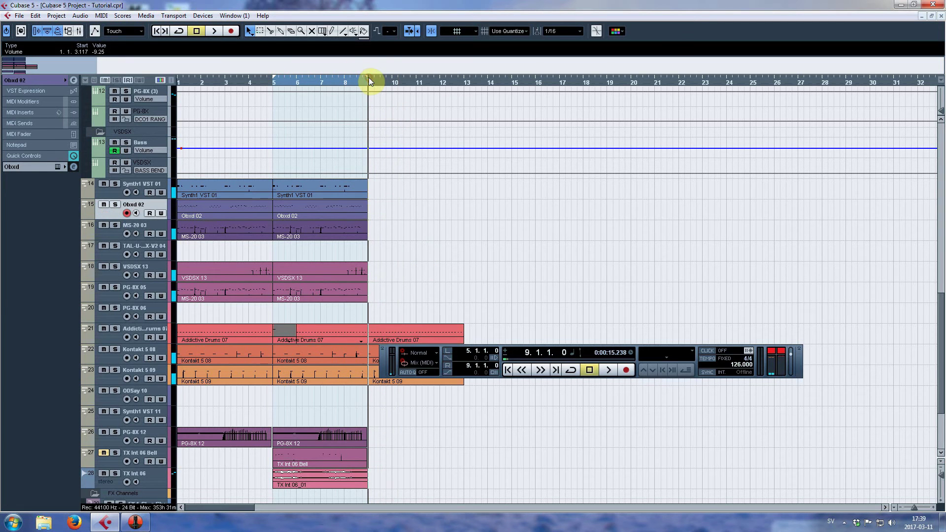
{"action": "left_click", "coordinate": [463, 82], "text": "alt"}
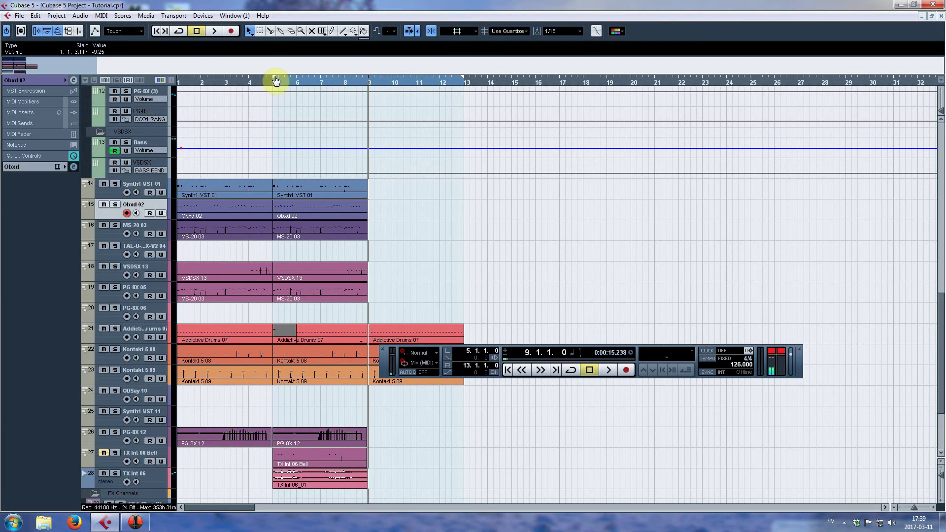
{"action": "left_click", "coordinate": [369, 83], "text": "ctrl"}
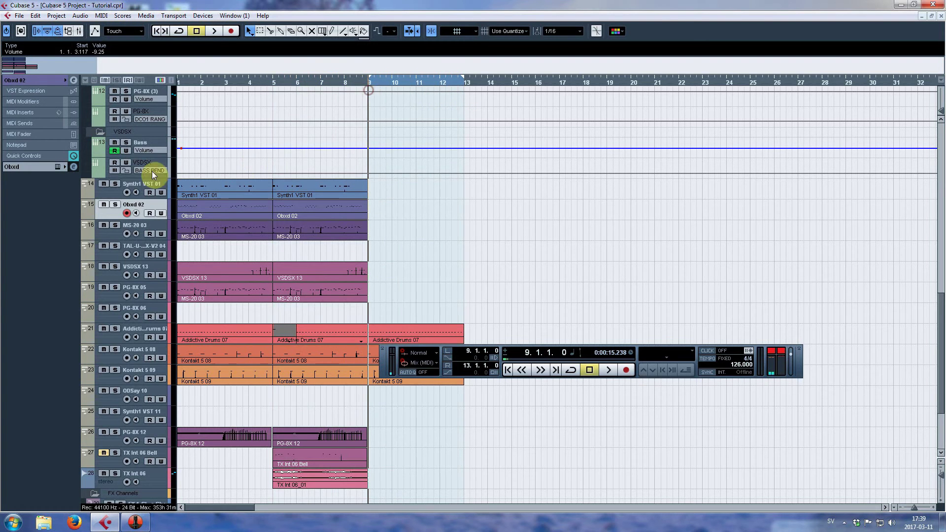
Record a new MIDI part on the MS-20 03 track starting at bar 9
{"action": "left_click", "coordinate": [112, 235]}
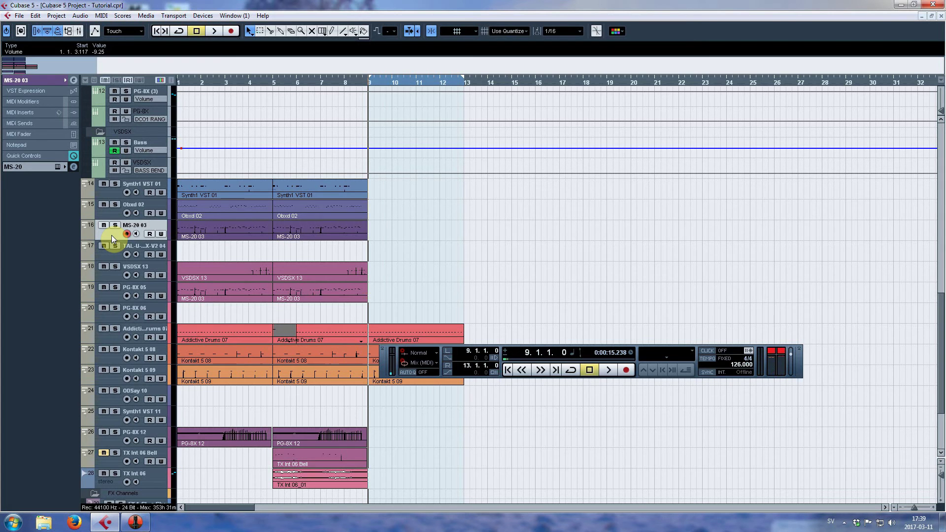
{"action": "key", "text": "KP_Multiply"}
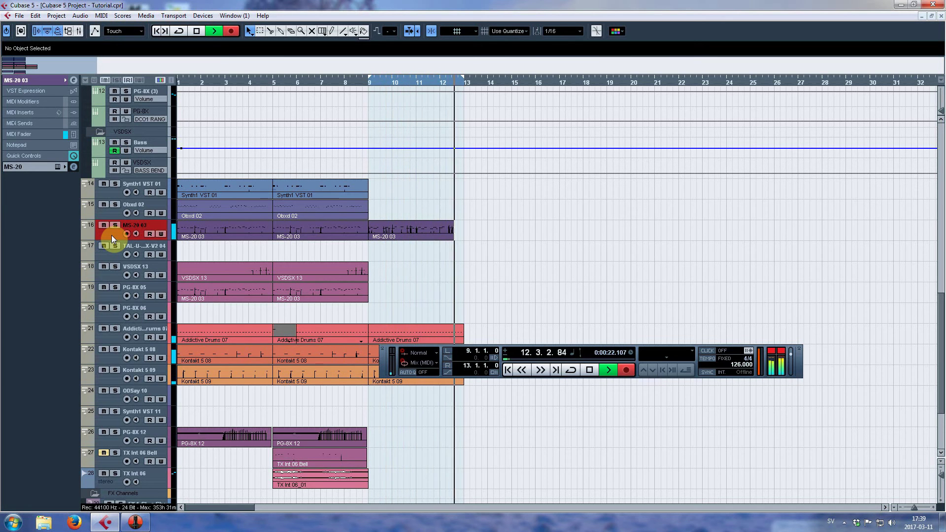
{"action": "key", "text": "space"}
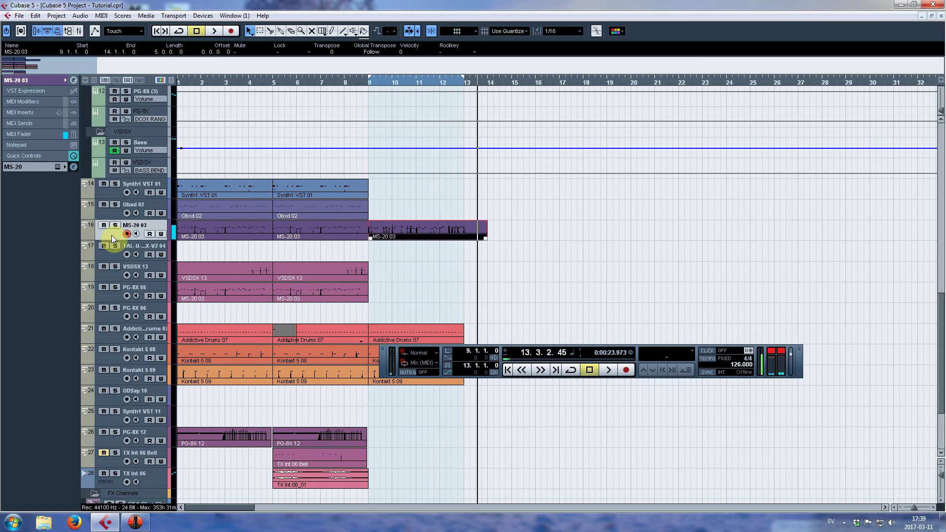
Quantize the new MS-20 03 part, play it back and trim its end to bar 13
{"action": "left_click", "coordinate": [101, 15]}
{"action": "left_click", "coordinate": [114, 85]}
{"action": "key", "text": "space"}
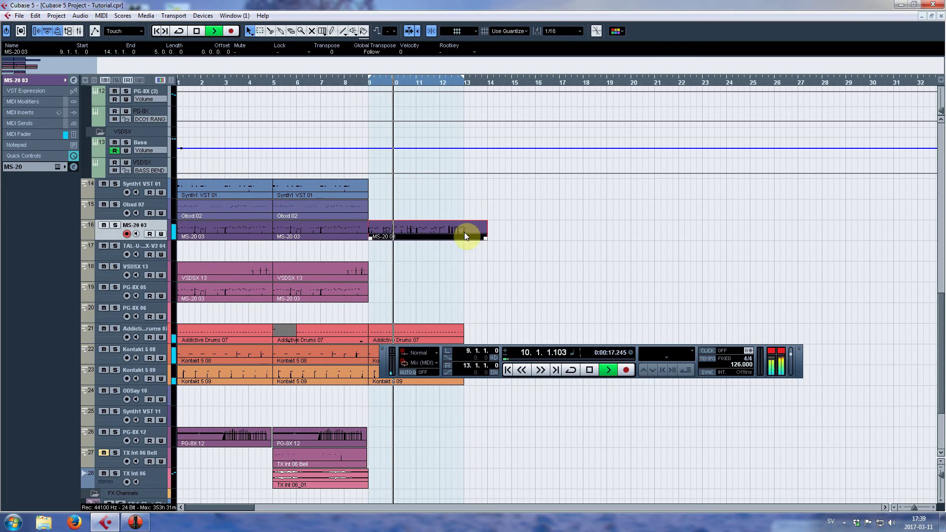
{"action": "left_click_drag", "start_coordinate": [486, 238], "coordinate": [464, 235]}
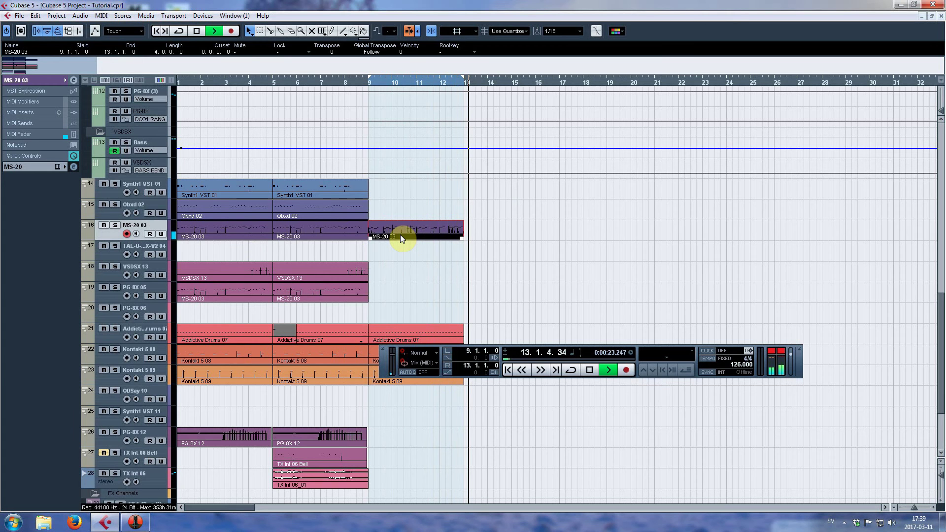
{"action": "key", "text": "space"}
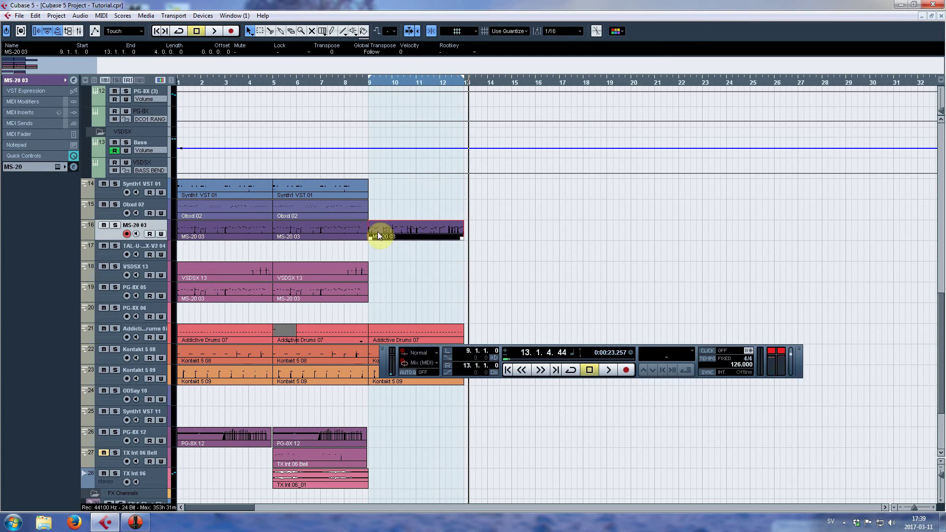
{"action": "left_click_drag", "start_coordinate": [108, 191], "coordinate": [105, 210]}
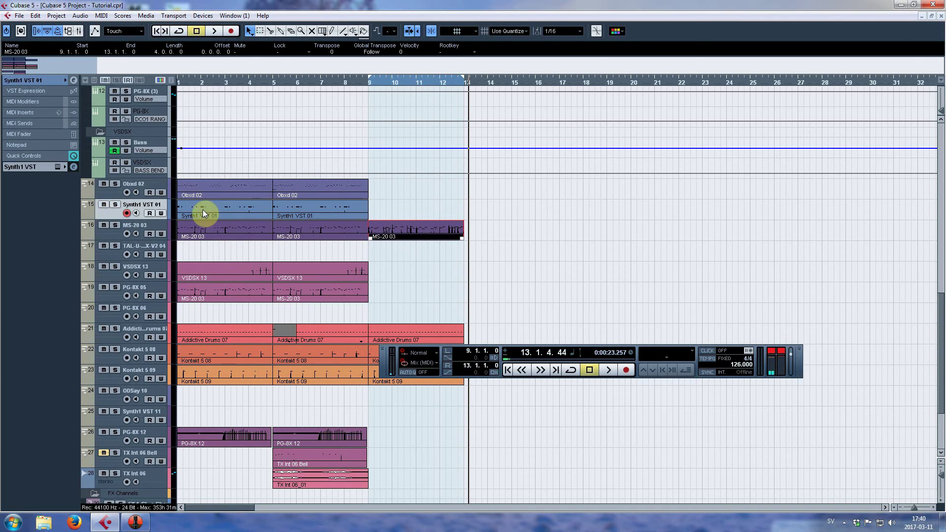
{"action": "key", "text": "ctrl+z"}
{"action": "key", "text": "ctrl+z"}
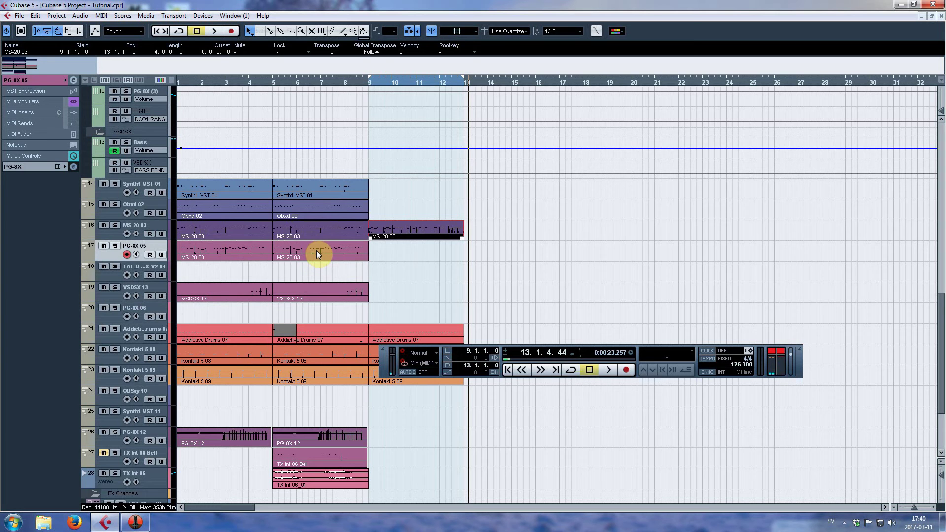
Move the PG-8X 05 track directly below MS-20 03, copy the bar 9 MS-20 part onto it and play from bar 9
{"action": "left_click_drag", "start_coordinate": [400, 241], "coordinate": [400, 250]}
{"action": "key", "text": "KP_1"}
{"action": "key", "text": "space"}
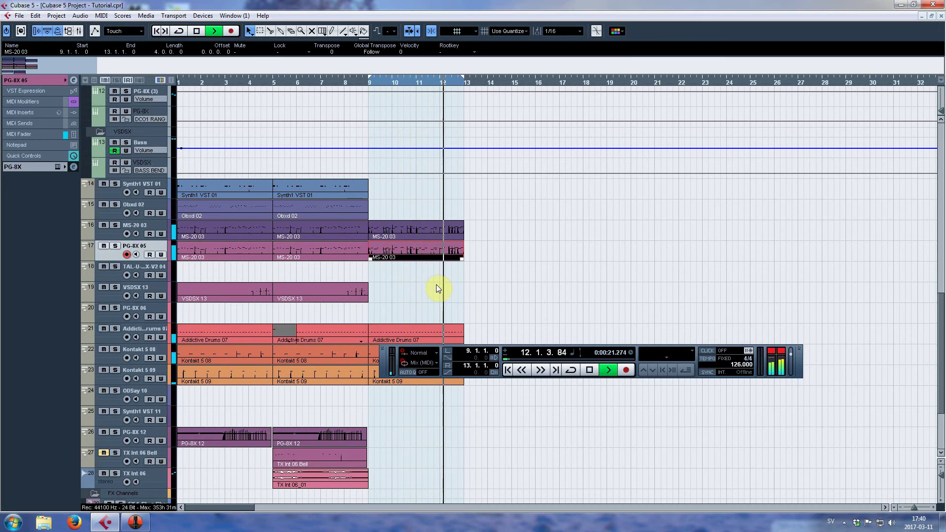
{"action": "key", "text": "space"}
Record a new MIDI part from bar 9 on the PG-8X 06 track using the PG-8X program SYNTHLINE2
{"action": "left_click", "coordinate": [103, 277]}
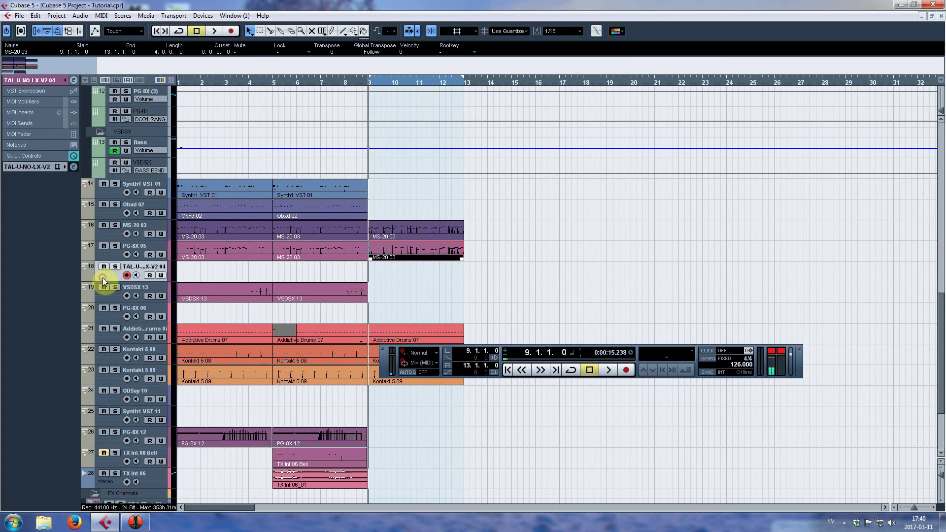
{"action": "left_click", "coordinate": [112, 318]}
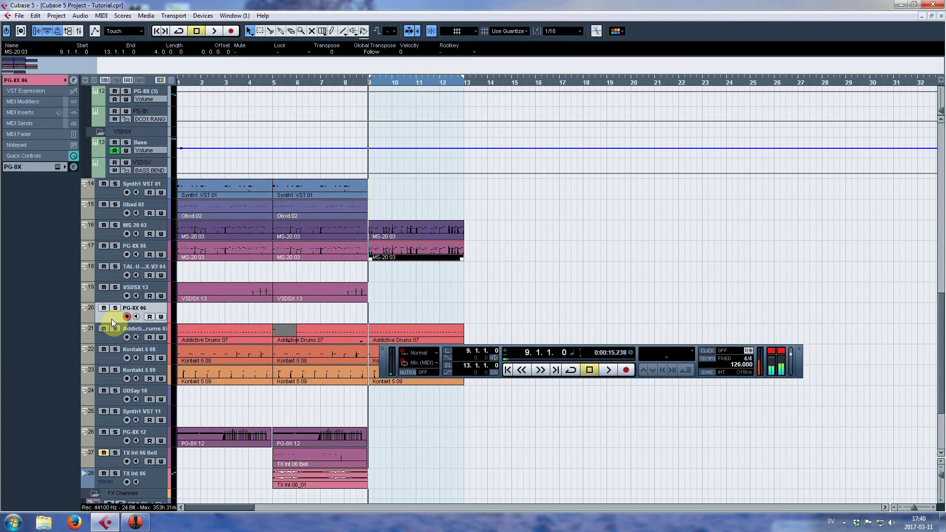
{"action": "left_click", "coordinate": [57, 166]}
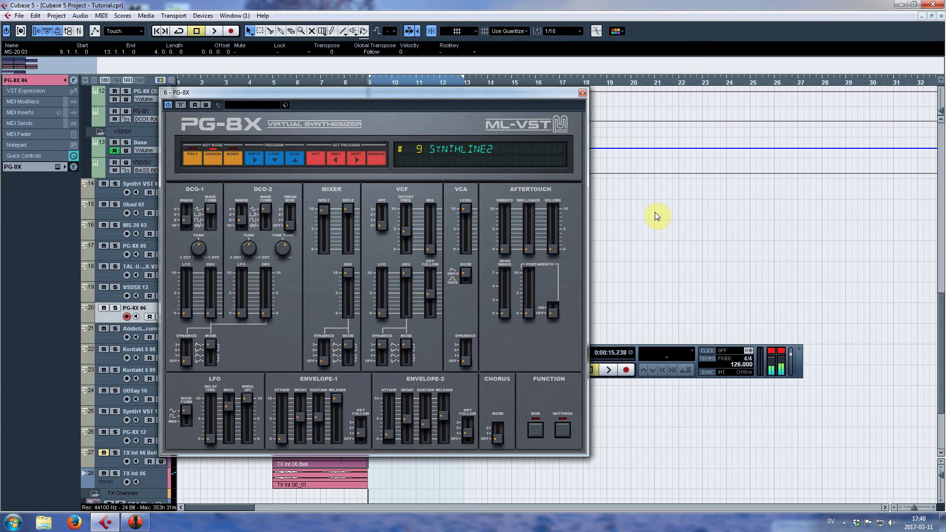
{"action": "left_click", "coordinate": [582, 94]}
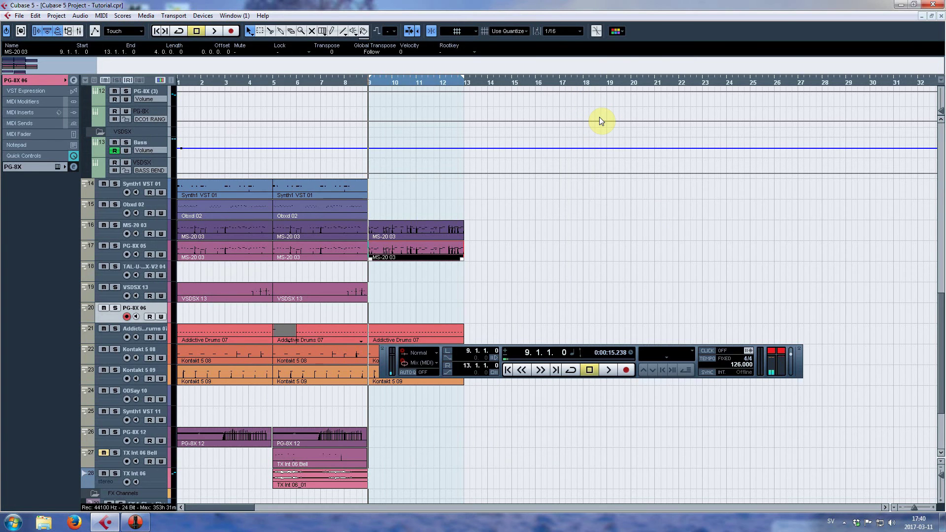
{"action": "key", "text": "KP_Multiply"}
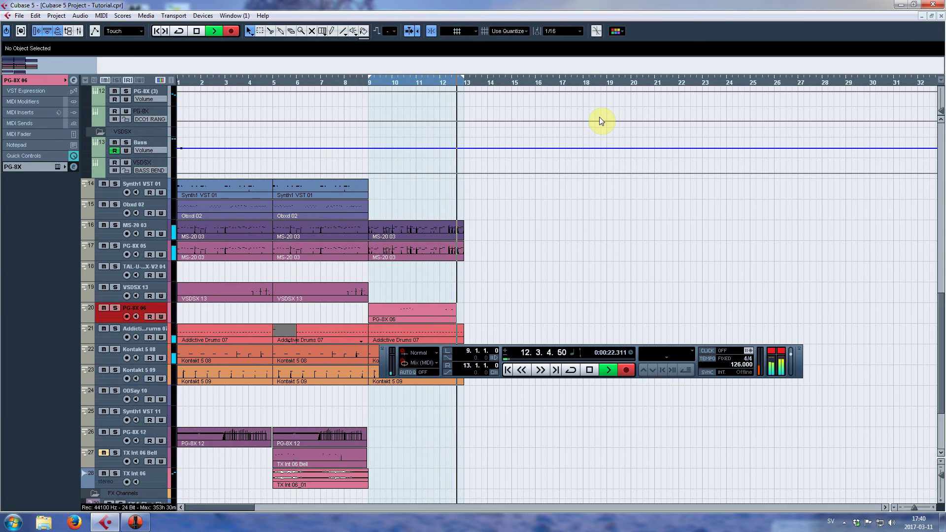
{"action": "key", "text": "space"}
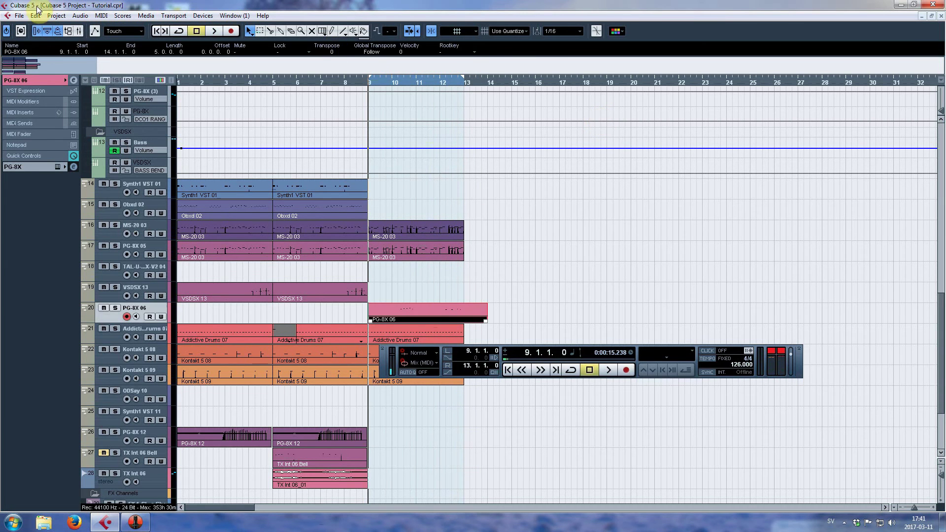
Quantize the recorded PG-8X 06 part and play it back from bar 9
{"action": "left_click", "coordinate": [101, 15]}
{"action": "left_click", "coordinate": [120, 86]}
{"action": "key", "text": "space"}
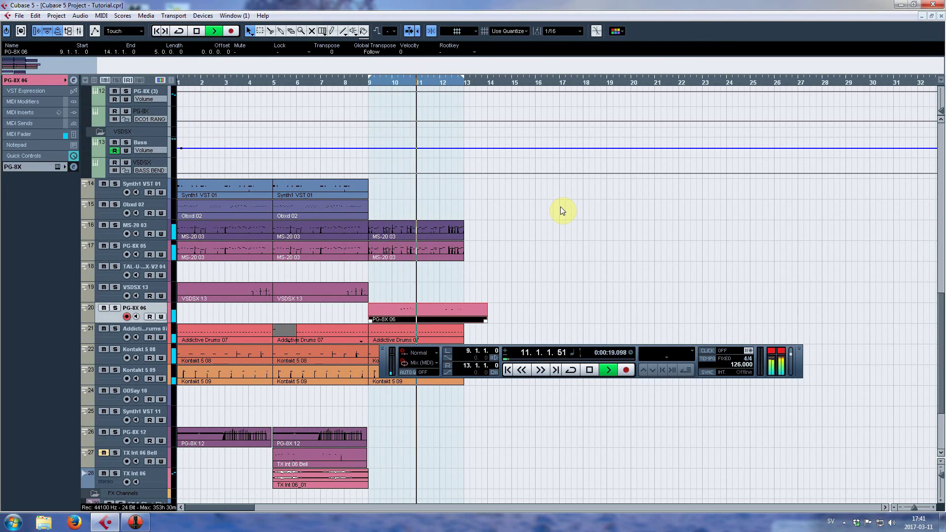
{"action": "key", "text": "space"}
Open the PG-8X 06 part, lower its last bar 10 note to D4 and play back from bar 10
{"action": "double_click", "coordinate": [410, 306]}
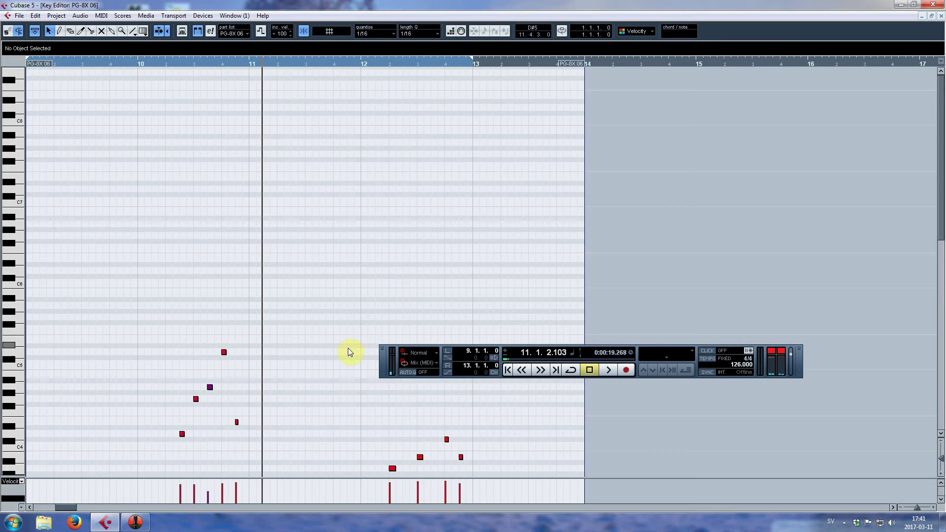
{"action": "left_click", "coordinate": [236, 424]}
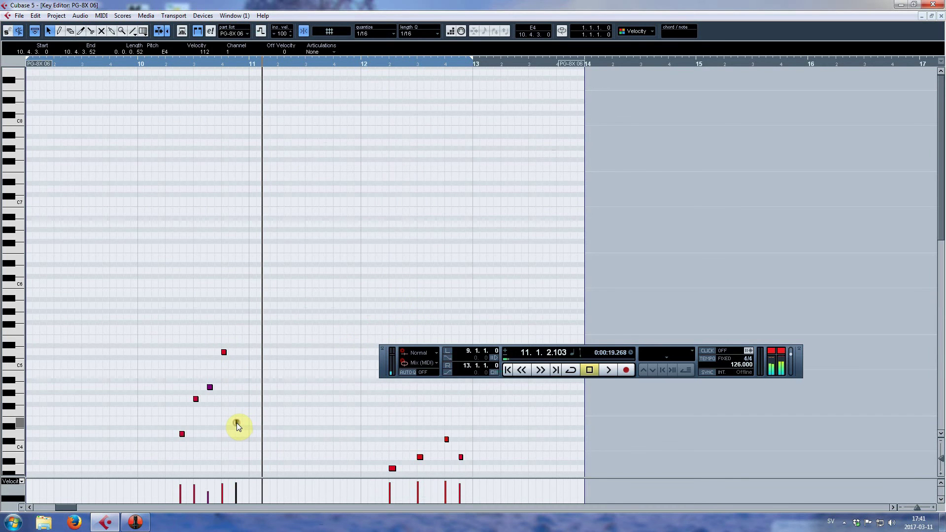
{"action": "left_click_drag", "start_coordinate": [237, 427], "coordinate": [237, 432]}
{"action": "left_click", "coordinate": [147, 64]}
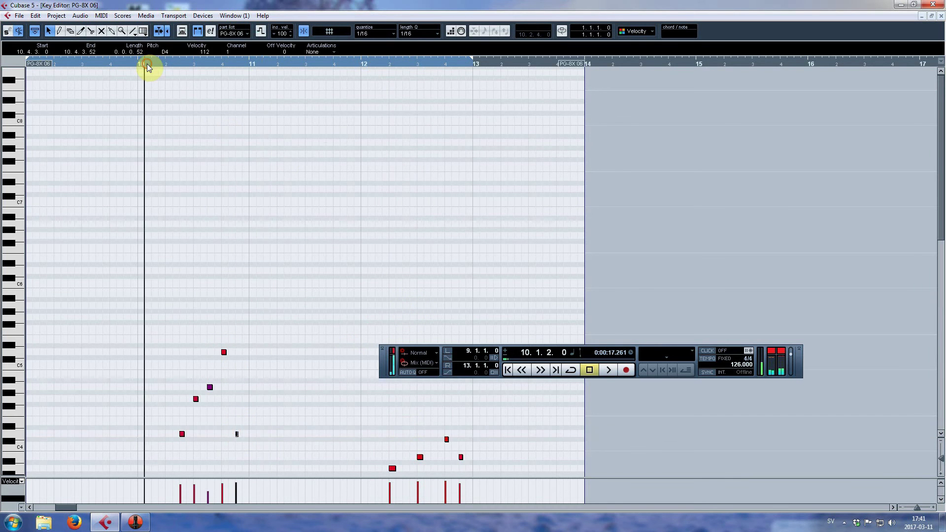
{"action": "key", "text": "space"}
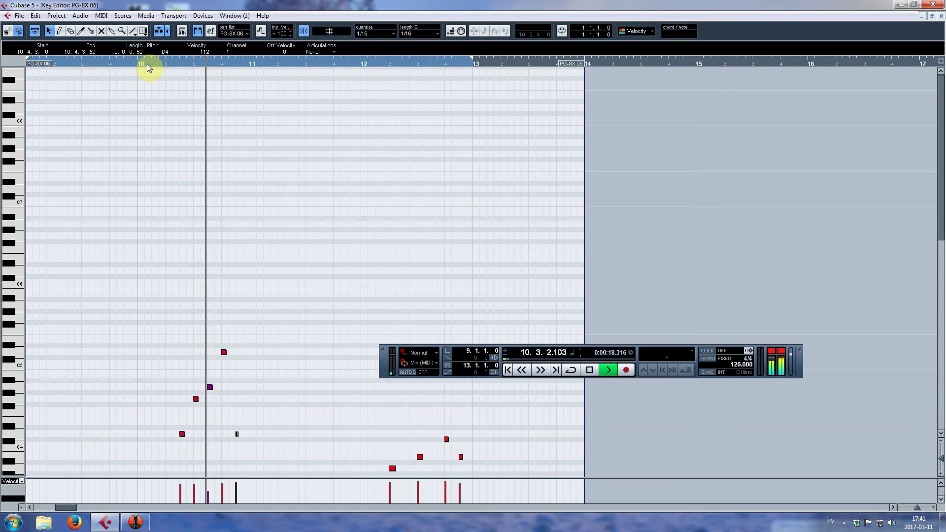
{"action": "key", "text": "space"}
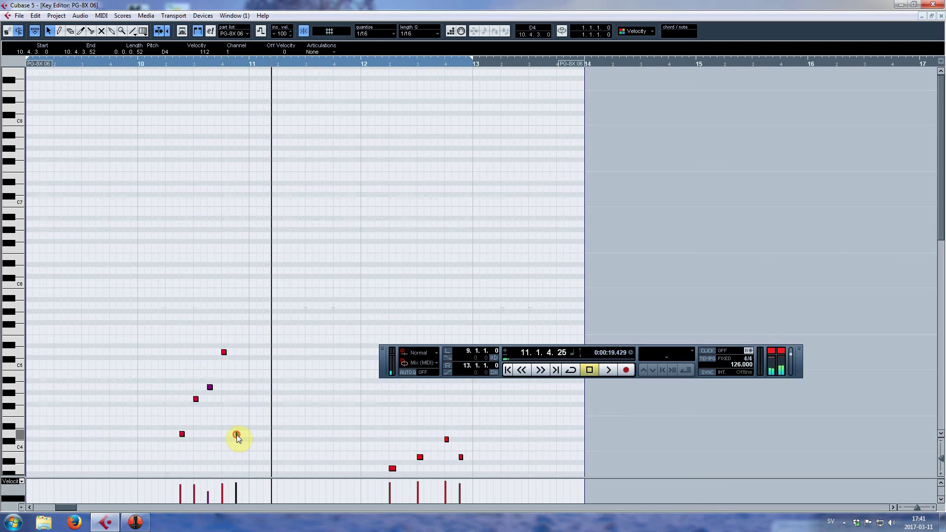
{"action": "left_click", "coordinate": [139, 66]}
{"action": "left_click", "coordinate": [138, 64]}
{"action": "key", "text": "space"}
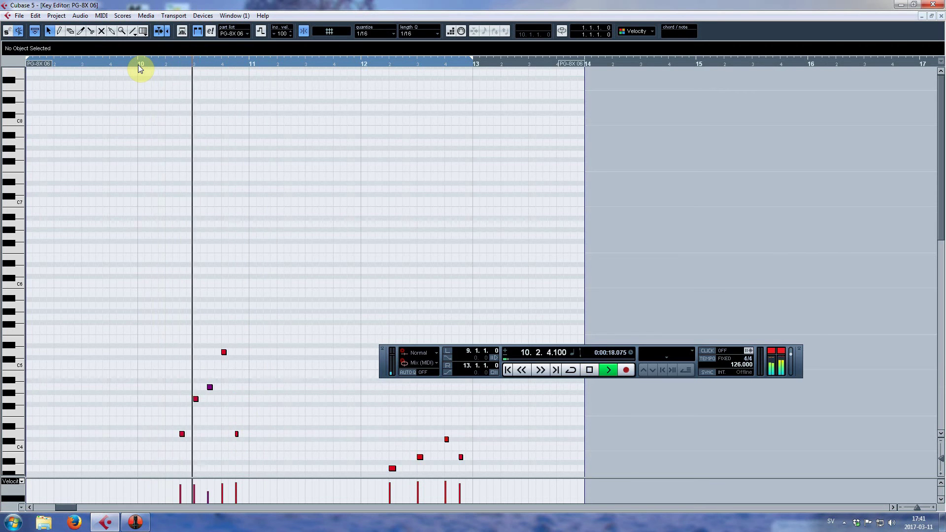
{"action": "key", "text": "space"}
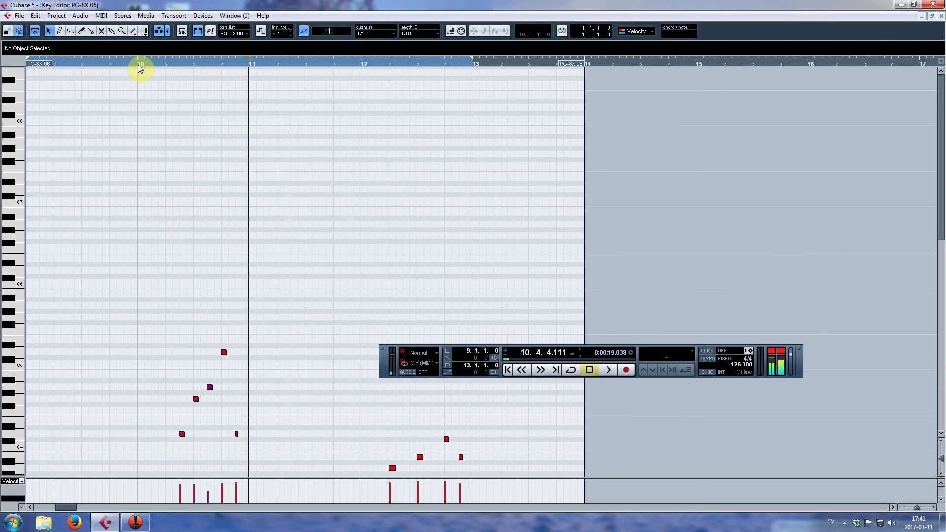
Raise the last bar 10 note to F#4 and play the part from bar 10
{"action": "left_click", "coordinate": [236, 435]}
{"action": "left_click_drag", "start_coordinate": [237, 436], "coordinate": [236, 405]}
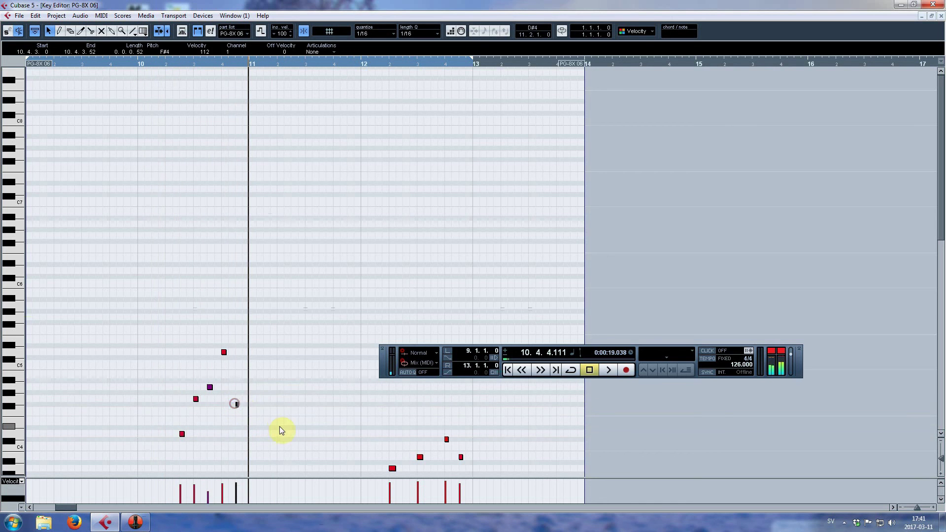
{"action": "left_click", "coordinate": [135, 64]}
{"action": "key", "text": "space"}
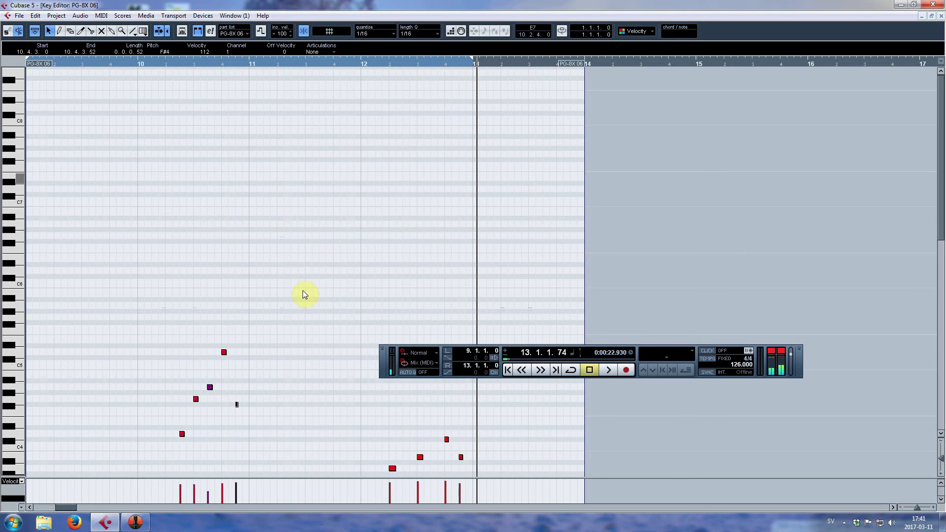
Raise the third note in bar 12 to E4 and play the part back from bar 10
{"action": "left_click", "coordinate": [420, 457]}
{"action": "left_click", "coordinate": [446, 439]}
{"action": "left_click_drag", "start_coordinate": [447, 439], "coordinate": [446, 422]}
{"action": "left_click", "coordinate": [461, 457]}
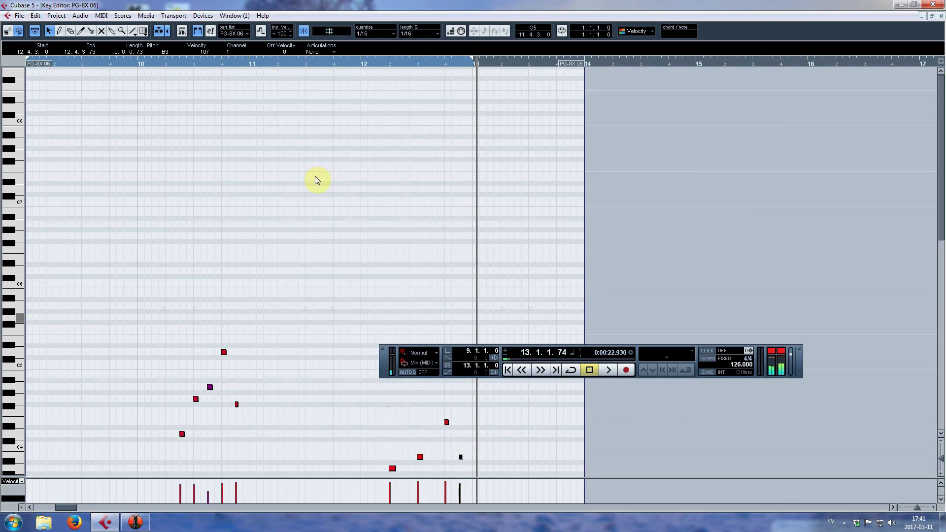
{"action": "left_click", "coordinate": [140, 64]}
{"action": "key", "text": "space"}
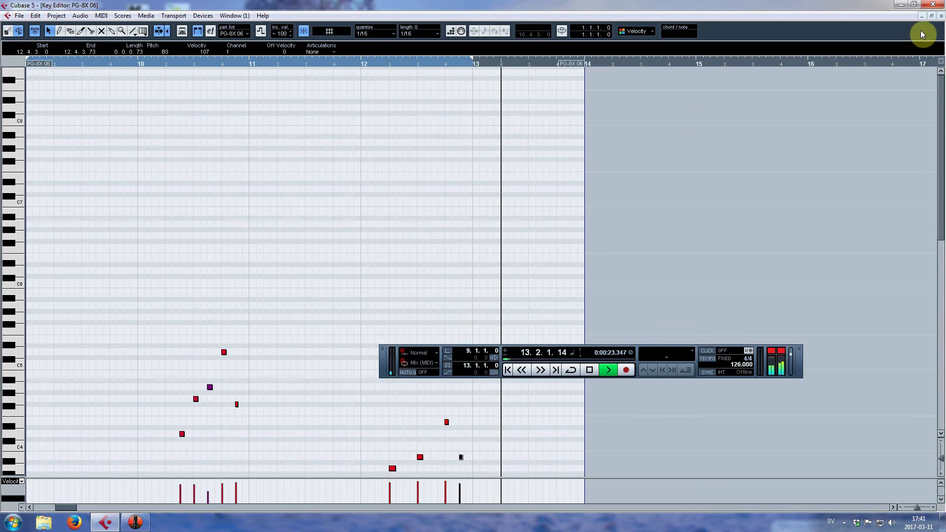
Close the note editor, stop playback and trim the end of the PG-8X 06 part to bar 13
{"action": "left_click", "coordinate": [940, 16]}
{"action": "key", "text": "space"}
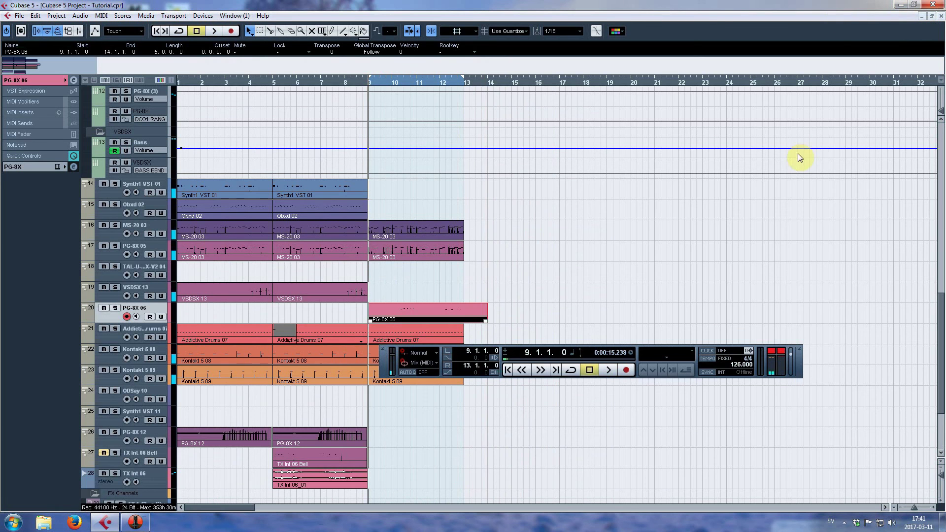
{"action": "left_click_drag", "start_coordinate": [487, 317], "coordinate": [463, 317]}
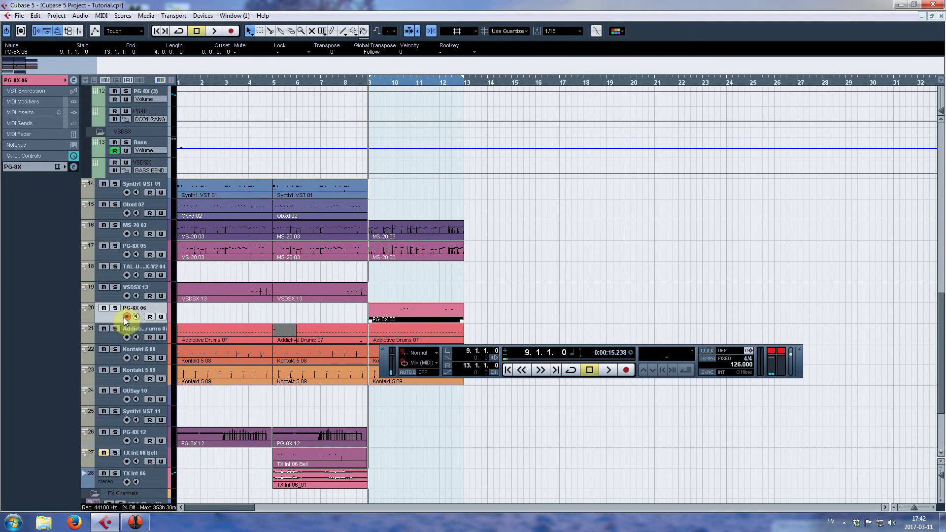
Solo PG-8X 06 and show Standard Panner - Pan Left-Right automation on the PG-8X (2) channel with automation reading enabled
{"action": "scroll", "coordinate": [206, 315], "scroll_direction": "up", "scroll_amount": 3}
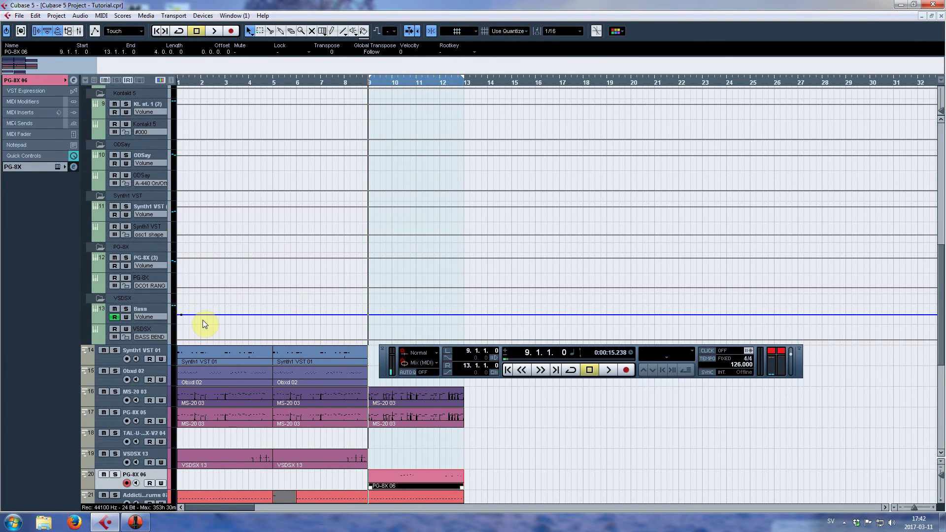
{"action": "scroll", "coordinate": [188, 318], "scroll_direction": "up", "scroll_amount": 4}
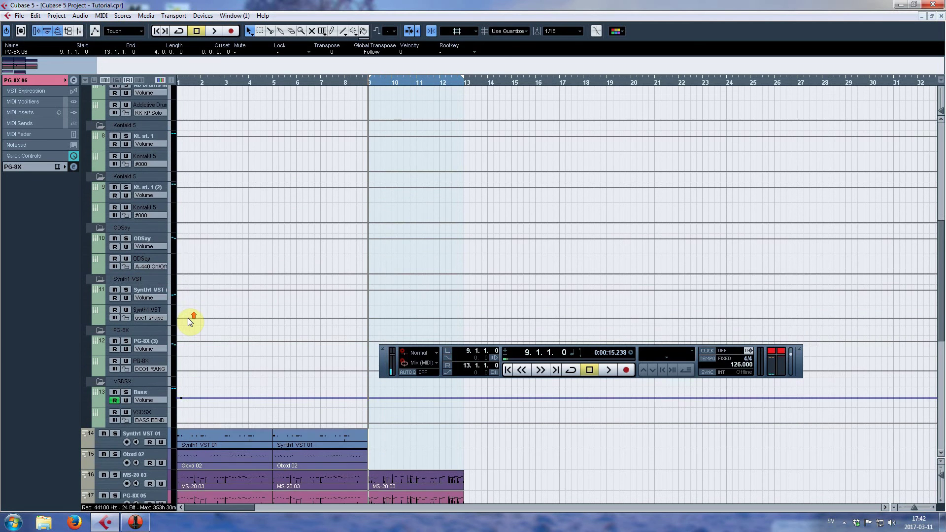
{"action": "scroll", "coordinate": [188, 318], "scroll_direction": "down", "scroll_amount": 4}
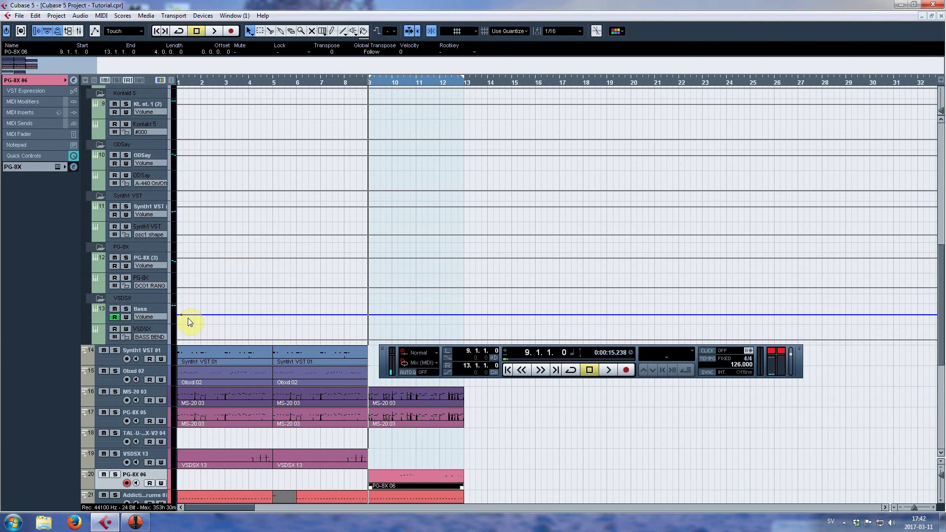
{"action": "left_click", "coordinate": [115, 474]}
{"action": "scroll", "coordinate": [216, 344], "scroll_direction": "up", "scroll_amount": 5}
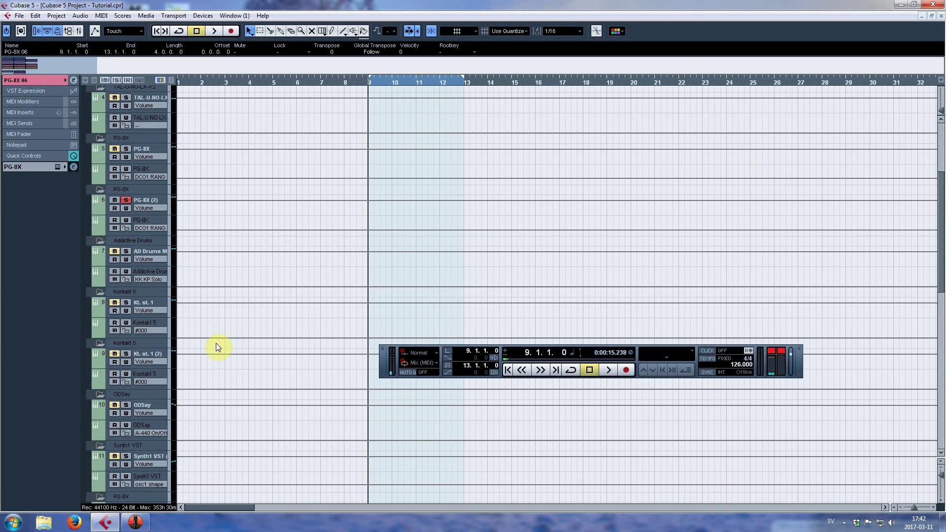
{"action": "left_click", "coordinate": [146, 197]}
{"action": "left_click", "coordinate": [149, 209]}
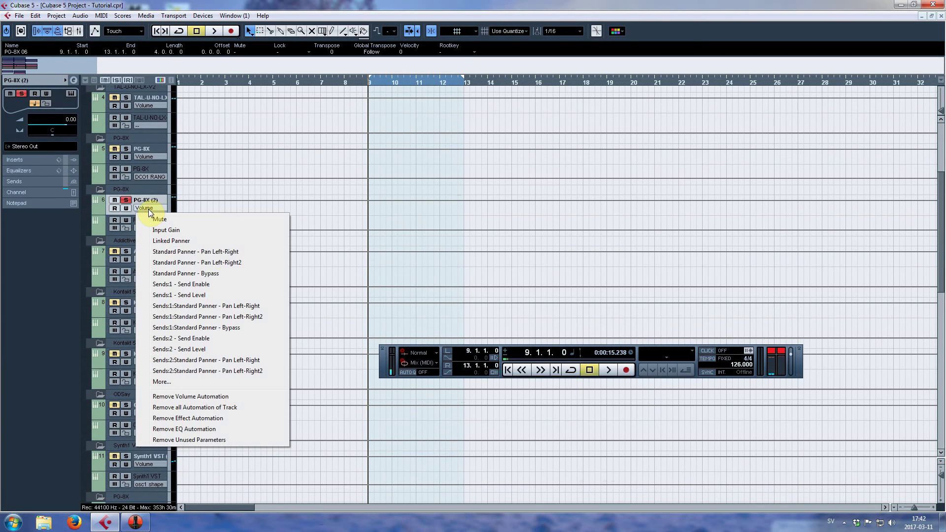
{"action": "left_click", "coordinate": [218, 253]}
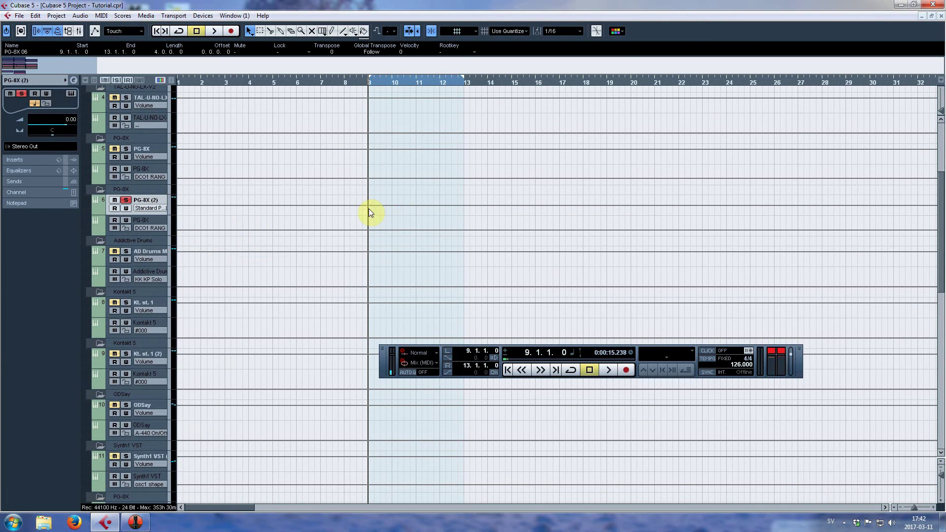
{"action": "left_click", "coordinate": [115, 208]}
Pan PG-8X (2) to R32 with an automation point in bar 1, leaving no point at bar 9
{"action": "left_click", "coordinate": [369, 205]}
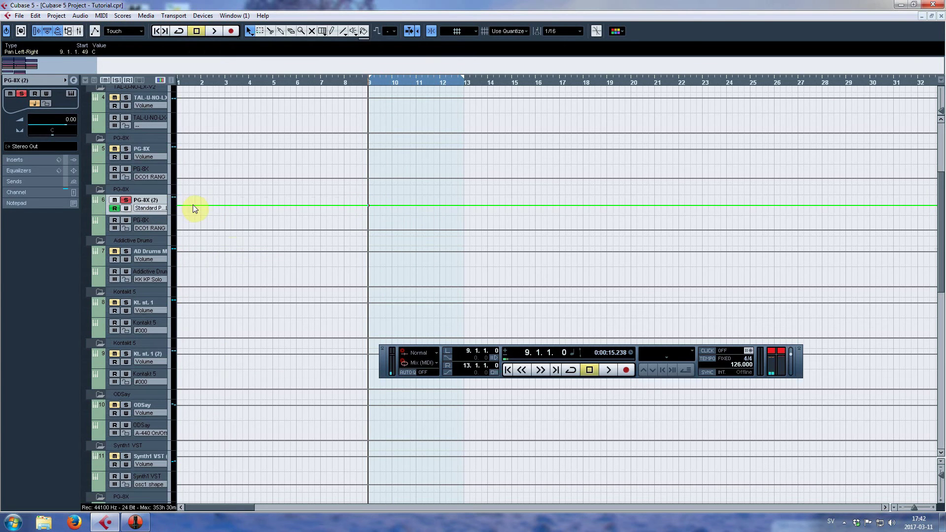
{"action": "left_click_drag", "start_coordinate": [187, 206], "coordinate": [188, 208]}
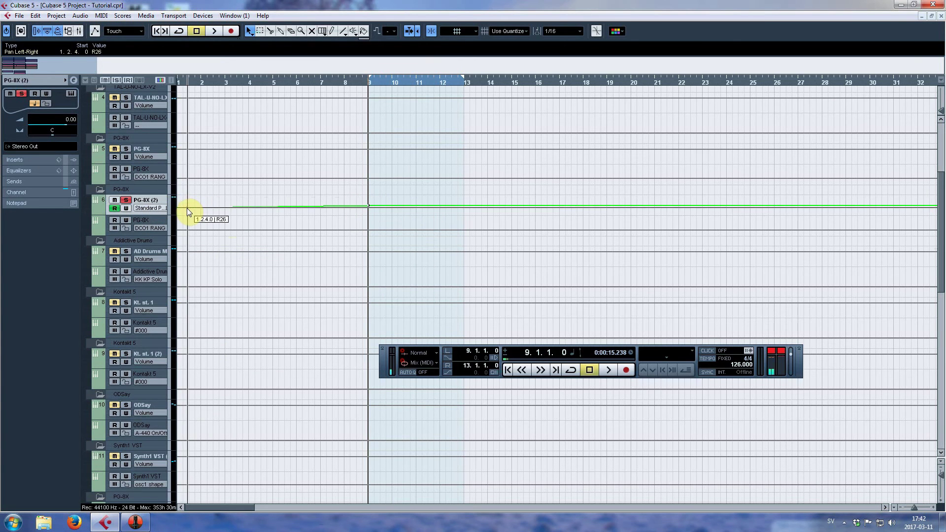
{"action": "left_click", "coordinate": [369, 206]}
{"action": "key", "text": "Delete"}
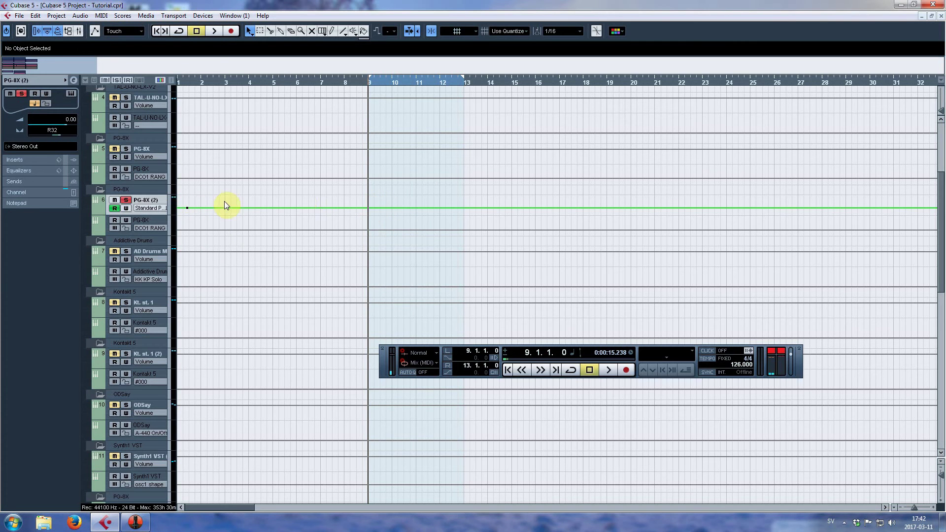
{"action": "left_click", "coordinate": [187, 208]}
Play from bar 6 and turn off the PG-8X (2) solo to hear the panned part in the full mix
{"action": "left_click", "coordinate": [314, 84]}
{"action": "key", "text": "space"}
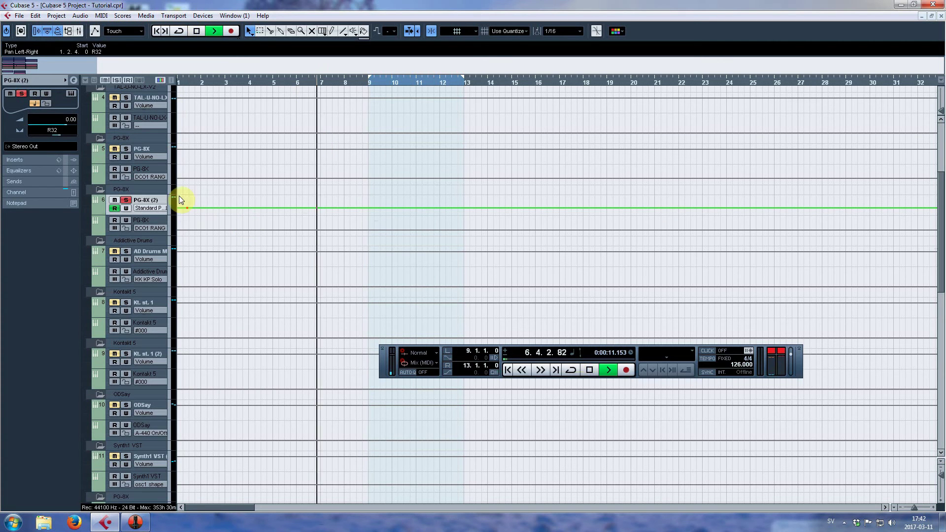
{"action": "left_click", "coordinate": [127, 199]}
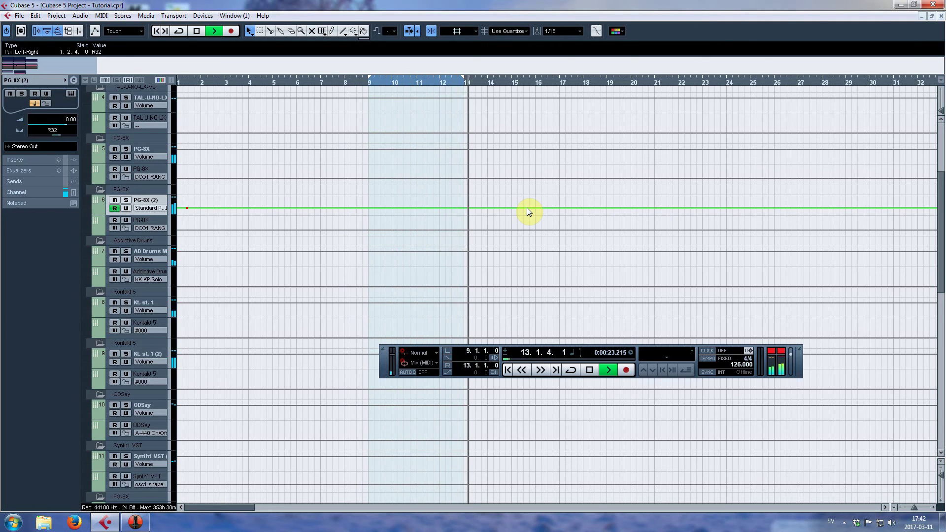
{"action": "key", "text": "space"}
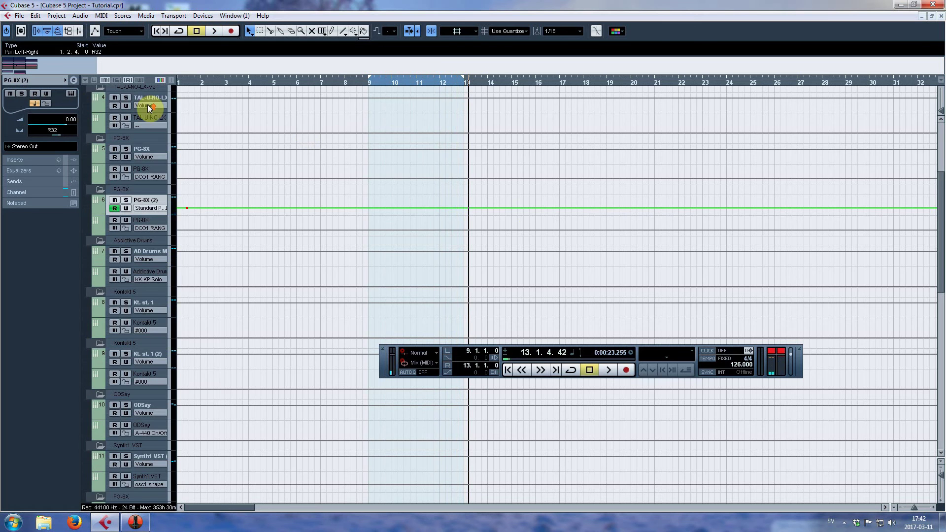
Collapse the VST Instruments folder and copy all the parts in bars 9 to 13 so the copies start at bar 13
{"action": "scroll", "coordinate": [148, 106], "scroll_direction": "up", "scroll_amount": 2}
{"action": "scroll", "coordinate": [119, 107], "scroll_direction": "up", "scroll_amount": 2}
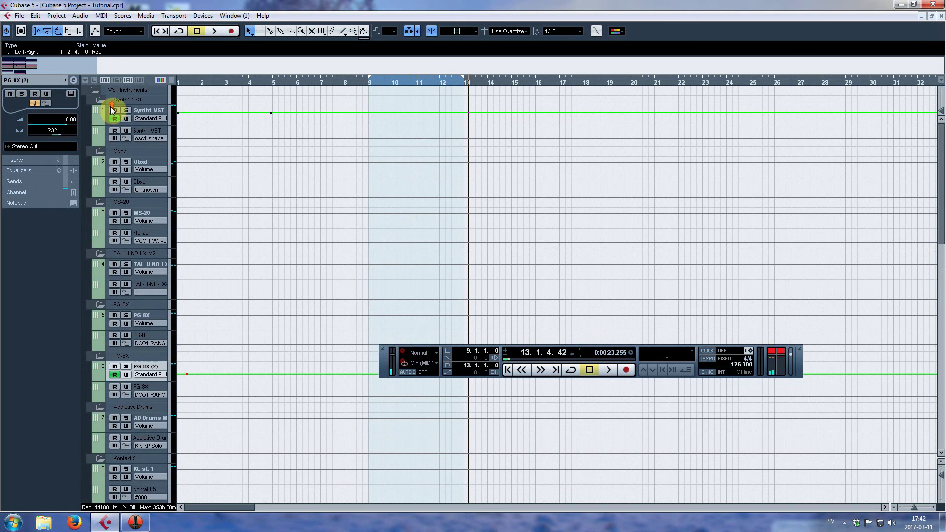
{"action": "left_click", "coordinate": [91, 90]}
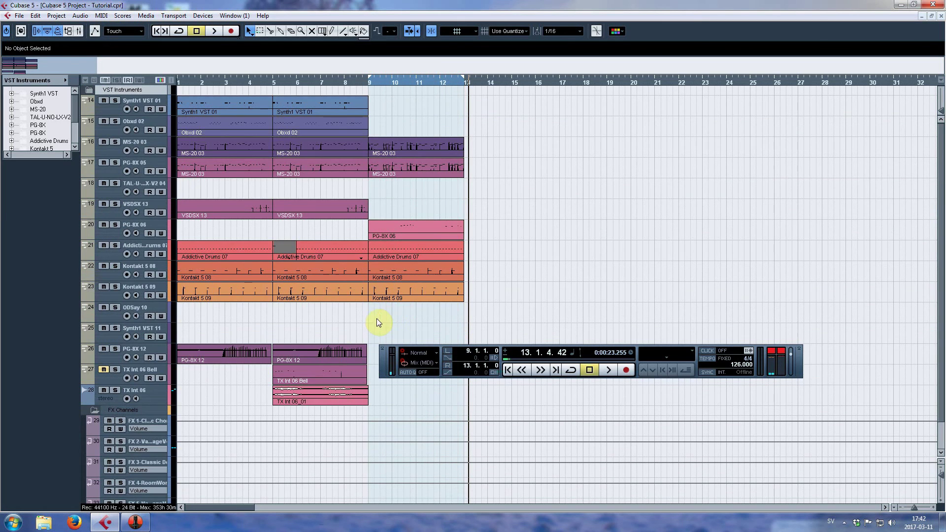
{"action": "left_click_drag", "start_coordinate": [440, 213], "coordinate": [504, 145]}
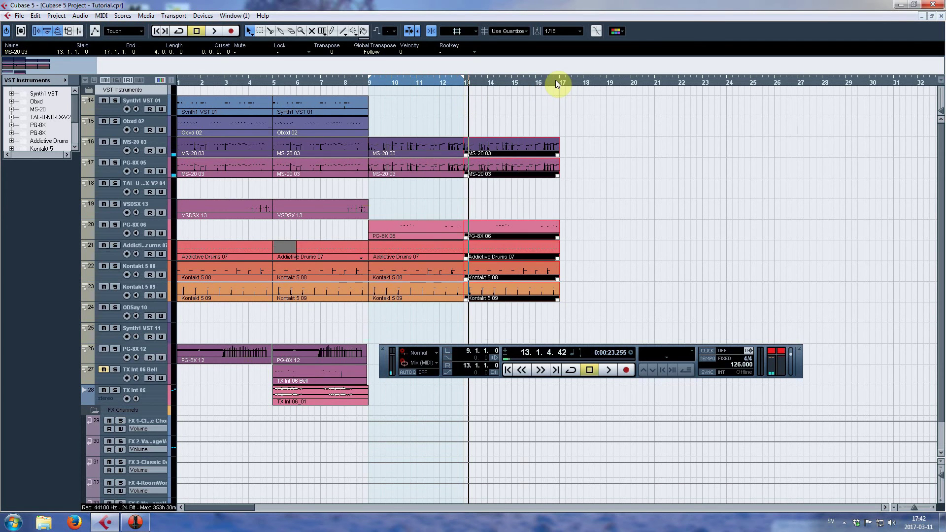
Set the locators to bars 17 and 22 and copy the Addictive Drums 07, Kontakt 5 08 and Kontakt 5 09 parts to bar 17
{"action": "left_click_drag", "start_coordinate": [560, 72], "coordinate": [686, 100]}
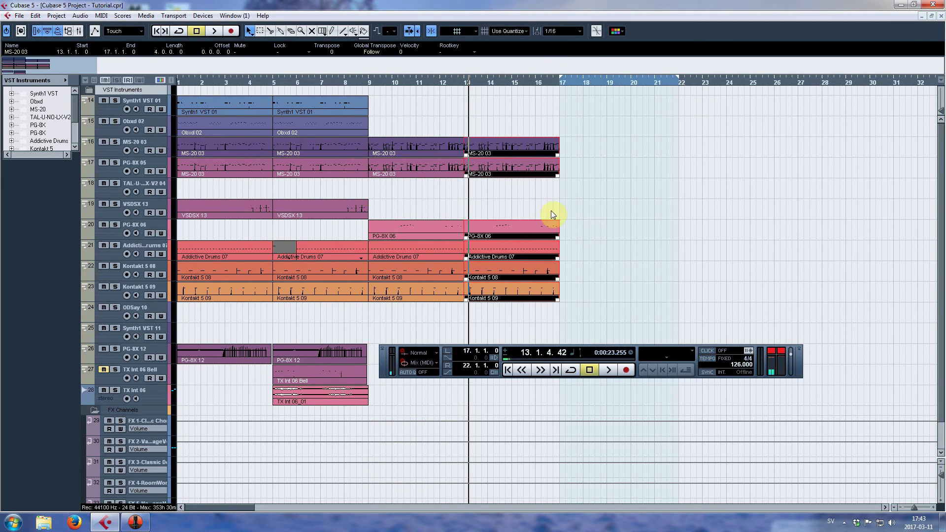
{"action": "left_click", "coordinate": [586, 233]}
{"action": "left_click_drag", "start_coordinate": [547, 256], "coordinate": [611, 255]}
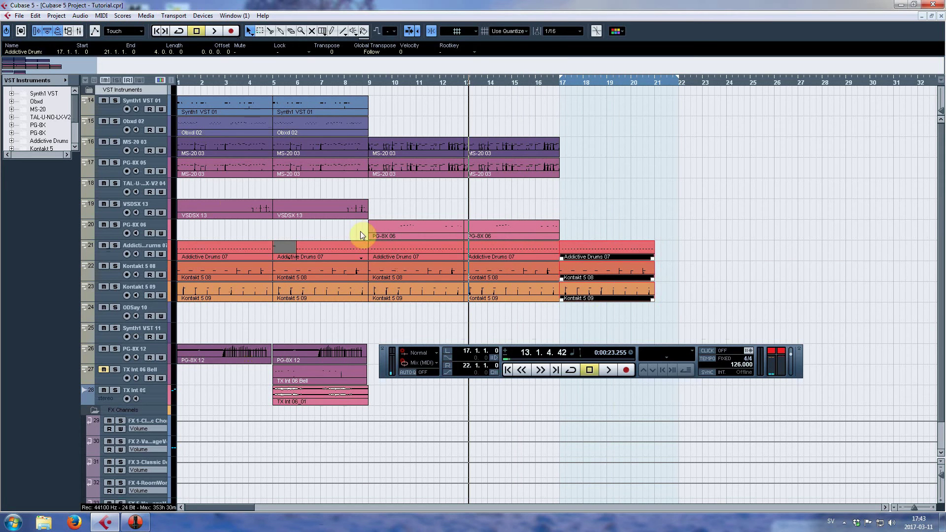
Record a new MIDI part on the MS-20 03 track from bar 17 to bar 22
{"action": "left_click", "coordinate": [114, 152]}
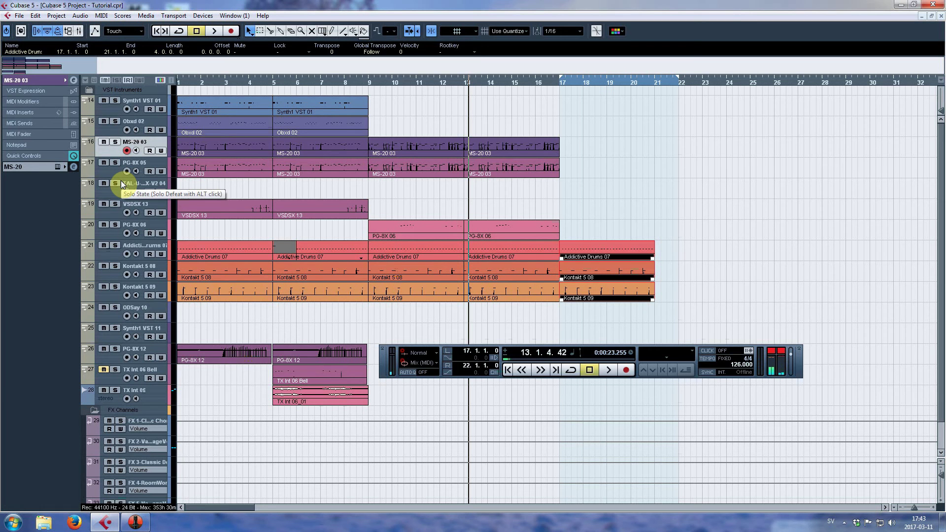
{"action": "key", "text": "KP_1"}
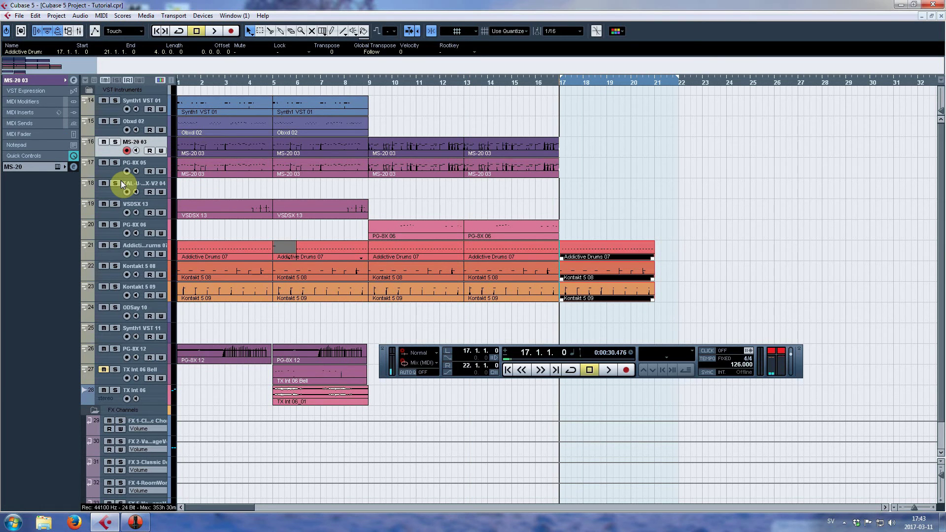
{"action": "key", "text": "KP_Multiply"}
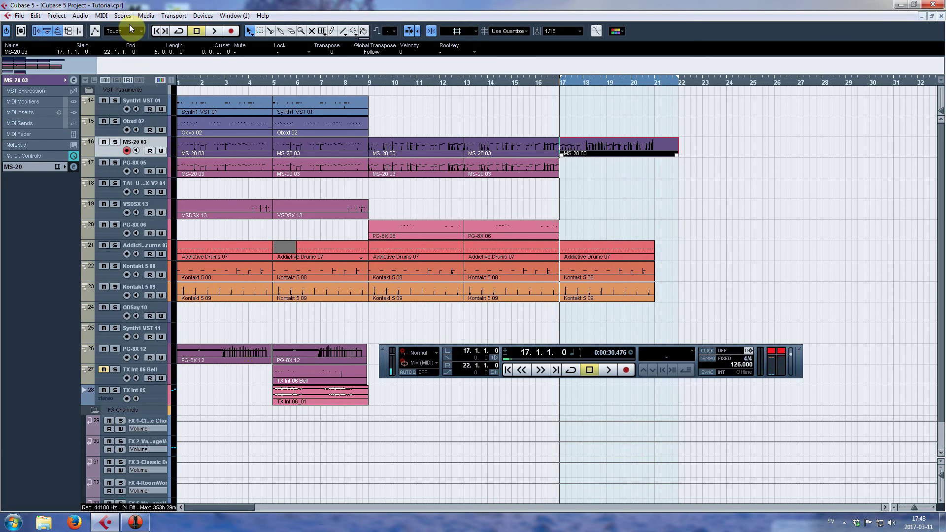
Quantize the bar 17 MS-20 03 part, trim its end to bar 21, copy it onto PG-8X 05 and play back
{"action": "left_click", "coordinate": [105, 19]}
{"action": "left_click", "coordinate": [126, 85]}
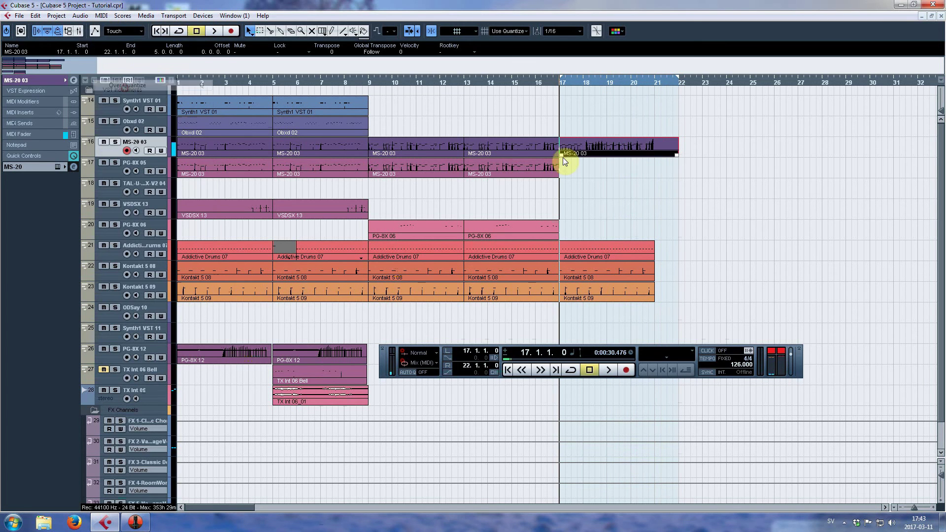
{"action": "left_click_drag", "start_coordinate": [673, 154], "coordinate": [626, 160]}
{"action": "key", "text": "space"}
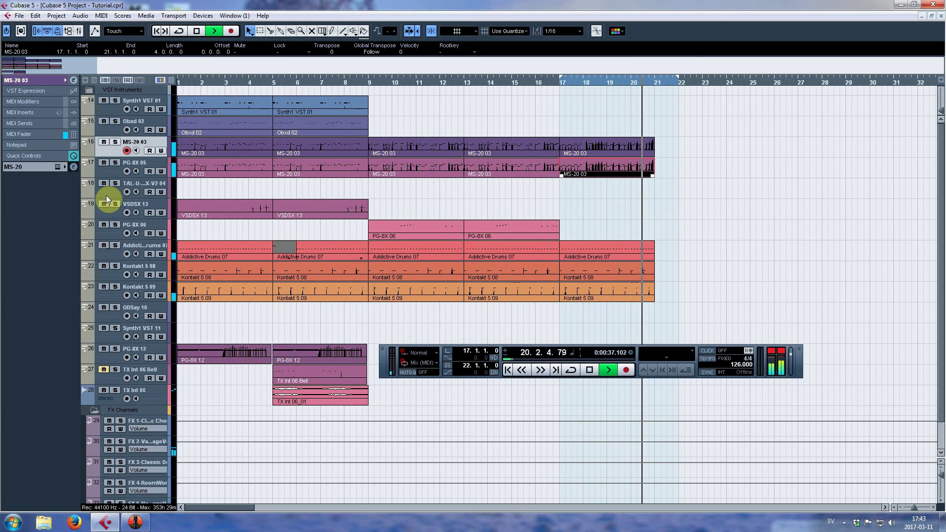
Record a new MIDI part on the TAL-U-NO-LX-V2 04 track from bar 17 to bar 22 with the ARP Circular City preset
{"action": "key", "text": "space"}
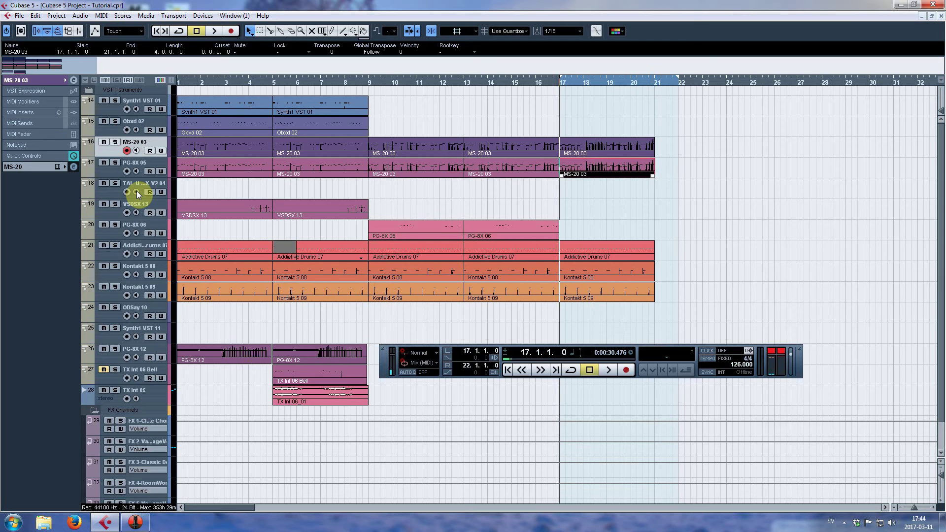
{"action": "left_click", "coordinate": [111, 174]}
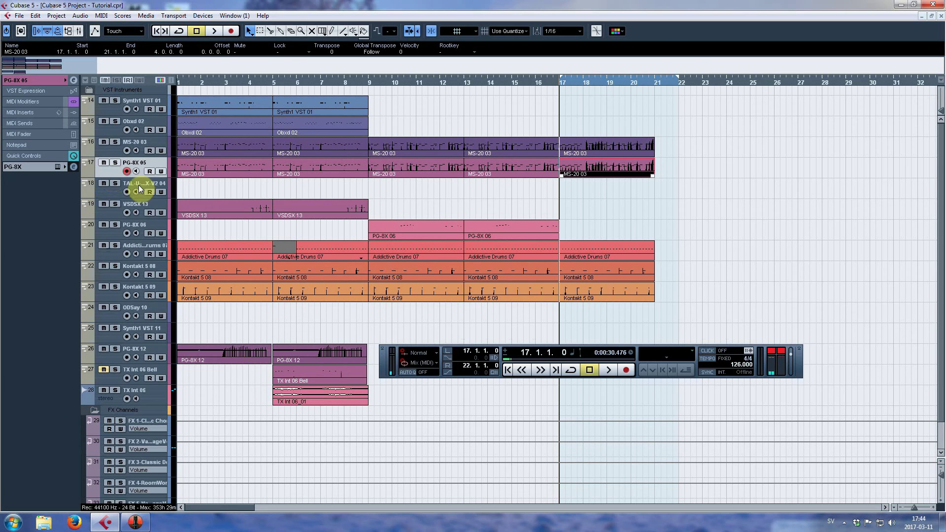
{"action": "left_click", "coordinate": [112, 194]}
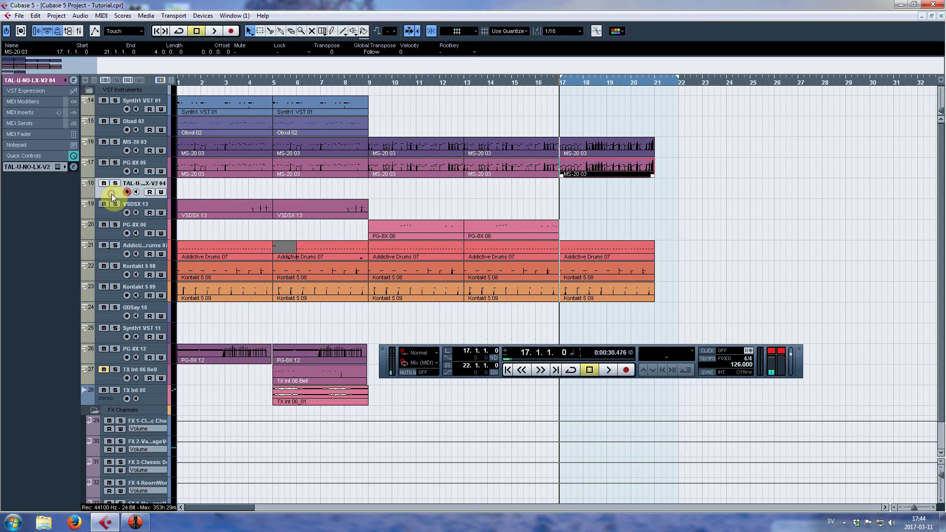
{"action": "left_click", "coordinate": [58, 166]}
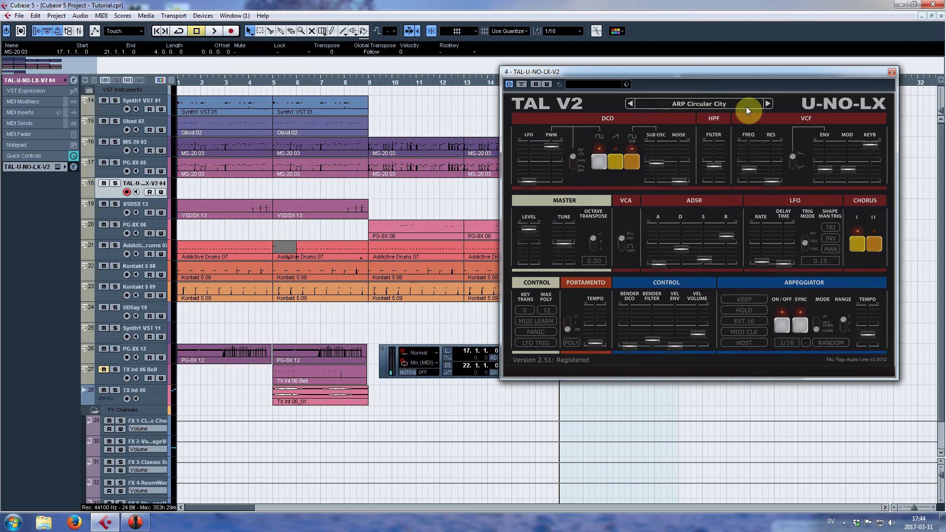
{"action": "left_click", "coordinate": [893, 72]}
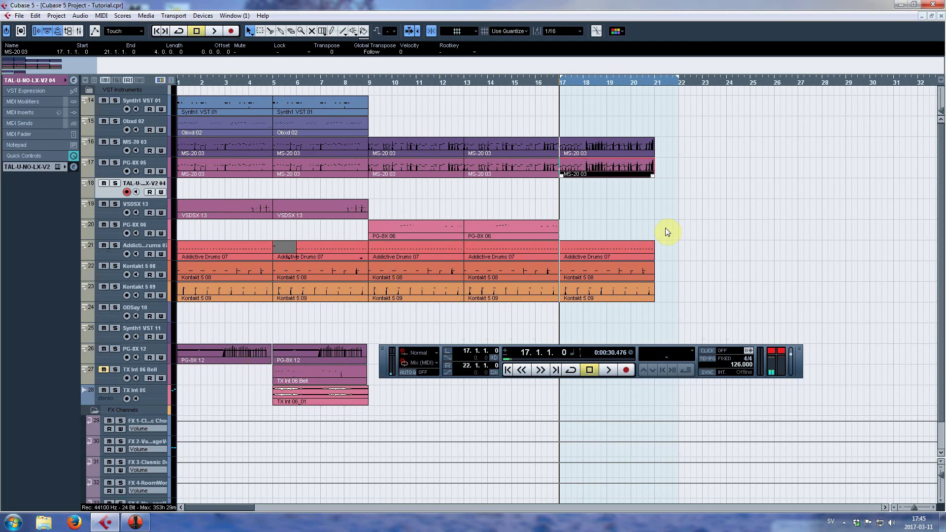
{"action": "key", "text": "KP_Multiply"}
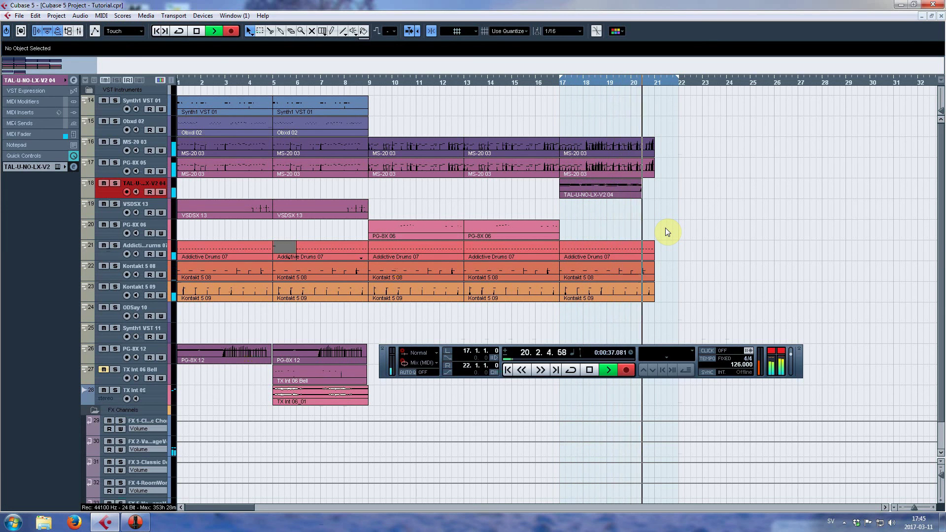
{"action": "key", "text": "space"}
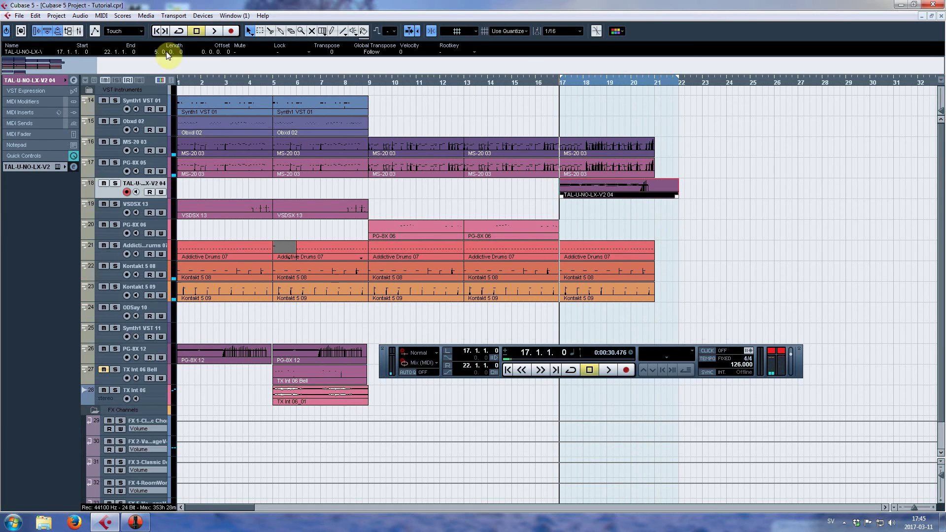
Trim the end of the TAL-U-NO-LX-V2 04 part to bar 21, over-quantize it and play it back
{"action": "left_click_drag", "start_coordinate": [676, 195], "coordinate": [651, 195]}
{"action": "left_click", "coordinate": [102, 15]}
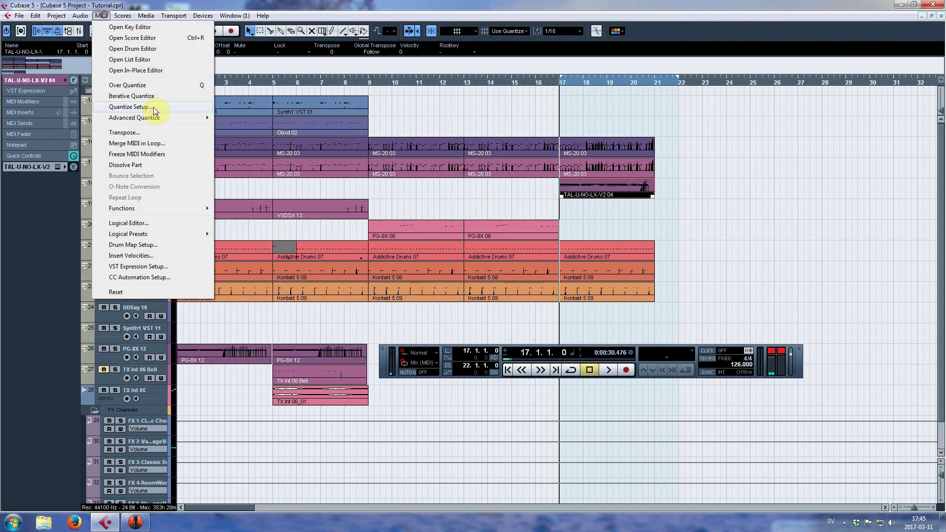
{"action": "left_click", "coordinate": [143, 88]}
{"action": "key", "text": "space"}
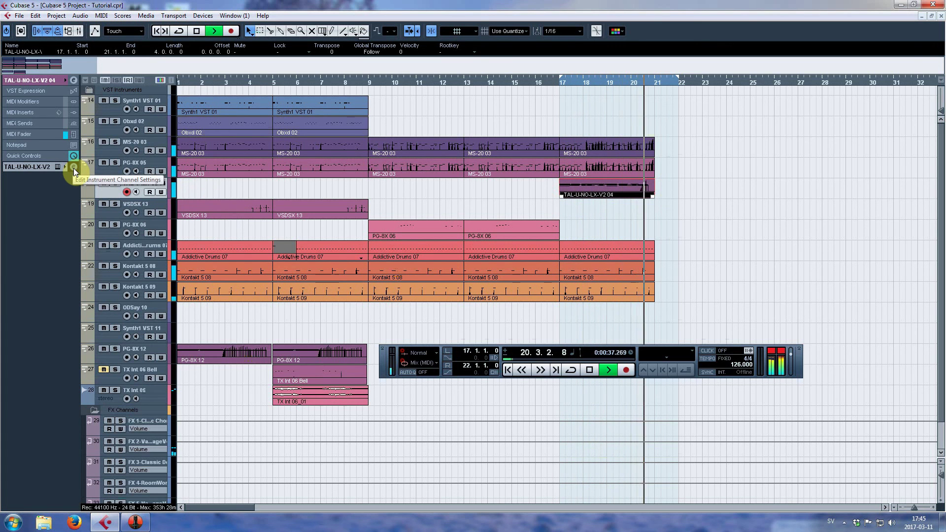
{"action": "key", "text": "space"}
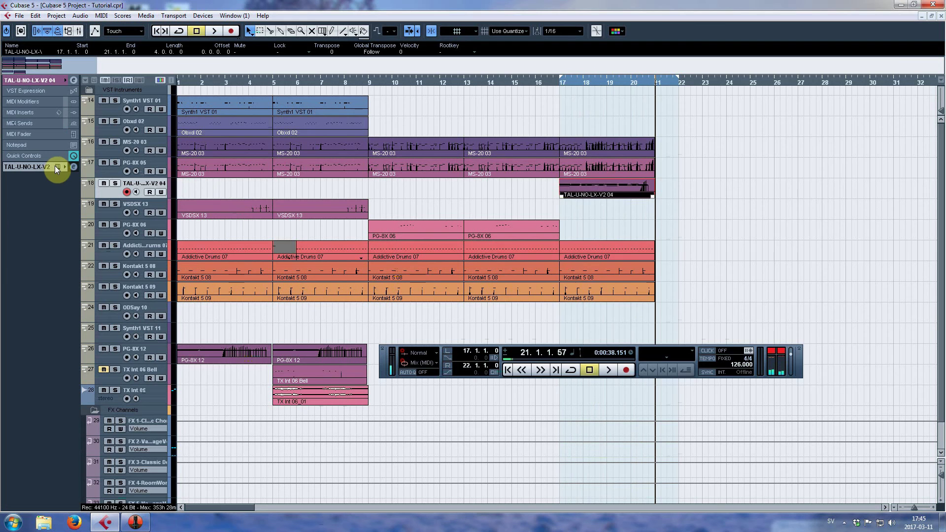
Lower the TAL-U-NO-LX-V2 synth's master level slightly while the arrangement plays
{"action": "left_click", "coordinate": [57, 167]}
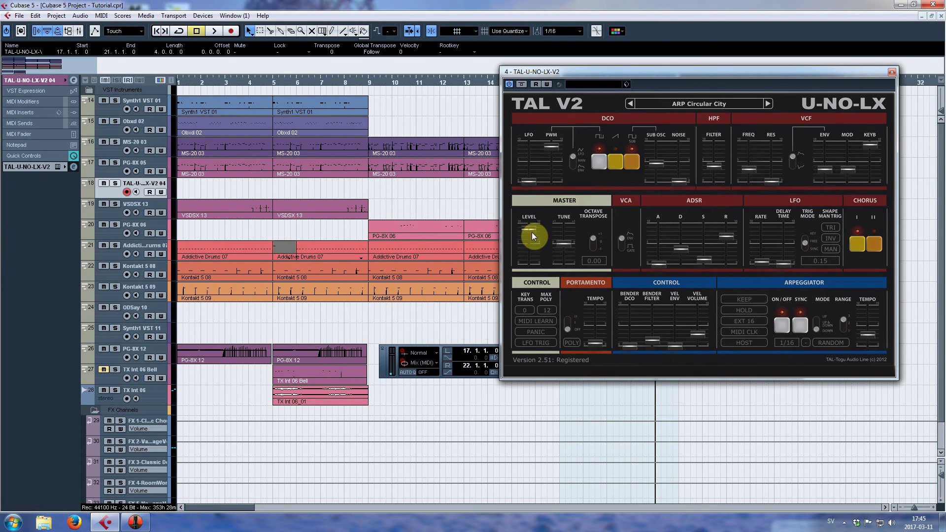
{"action": "key", "text": "space"}
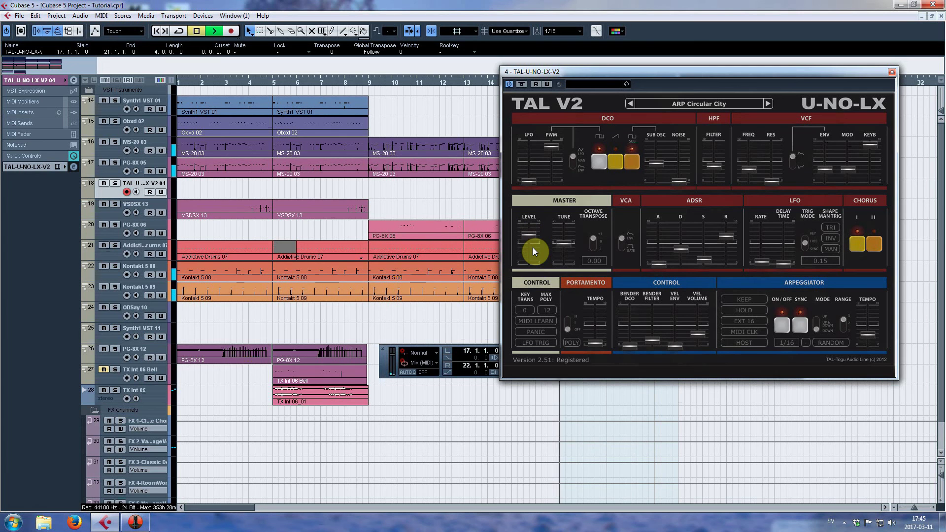
{"action": "left_click_drag", "start_coordinate": [532, 239], "coordinate": [536, 248]}
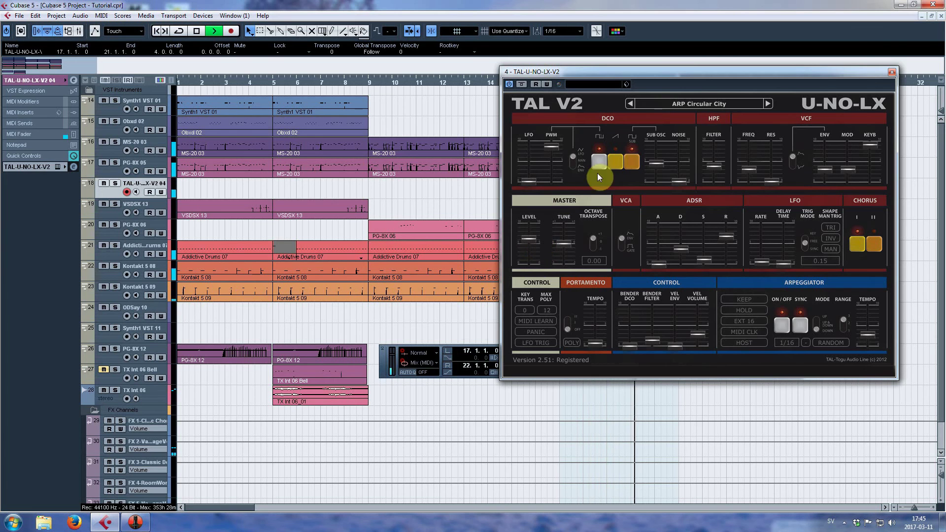
{"action": "left_click", "coordinate": [892, 73]}
{"action": "key", "text": "space"}
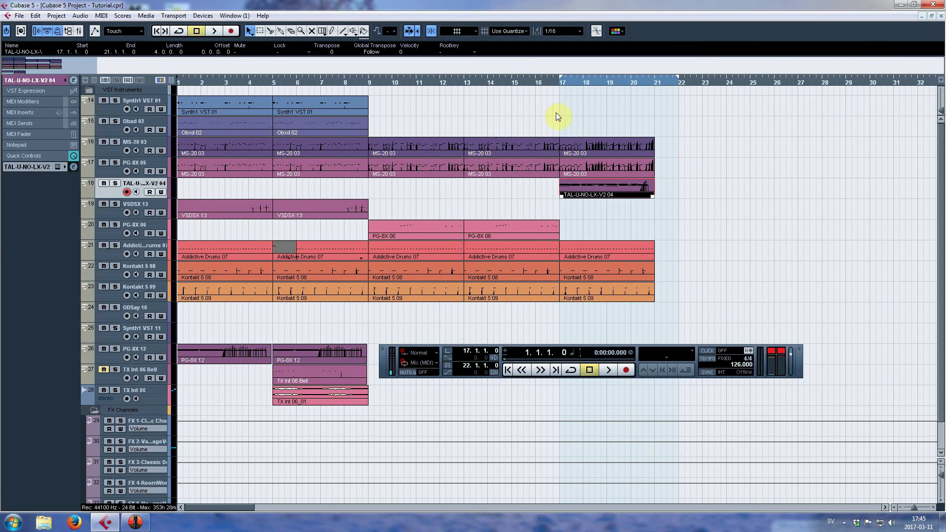
Play the arrangement through and copy all parts in bars 17 to 21 so the copies start at bar 21
{"action": "left_click", "coordinate": [480, 168]}
{"action": "key", "text": "space"}
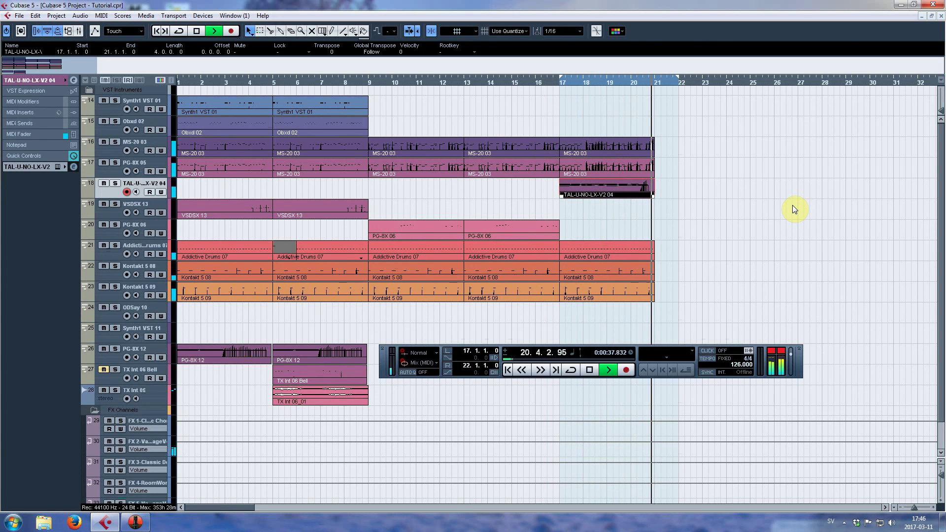
{"action": "left_click_drag", "start_coordinate": [563, 313], "coordinate": [669, 146]}
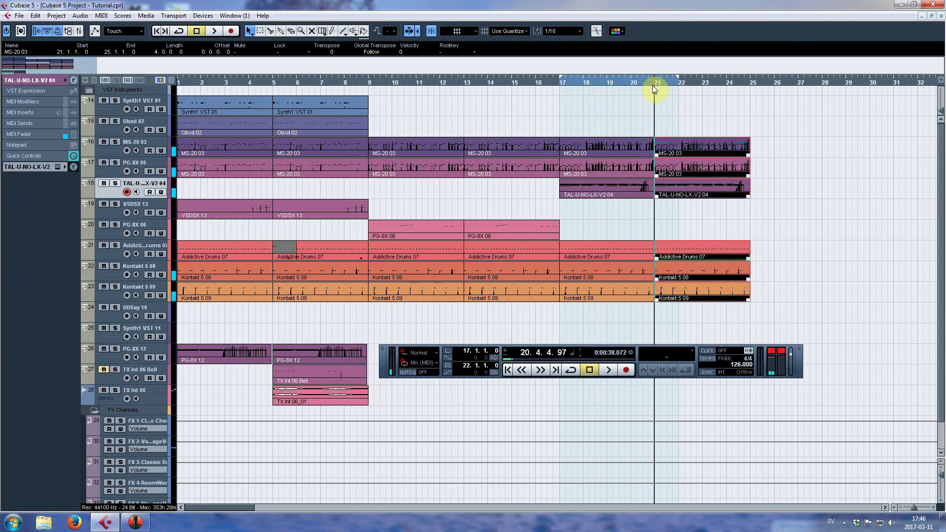
Move the left locator to 21.1.2 and record a new MIDI part on the Synth1 VST 01 track from bar 21 to bar 26
{"action": "left_click_drag", "start_coordinate": [559, 83], "coordinate": [654, 92]}
{"action": "left_click", "coordinate": [658, 82]}
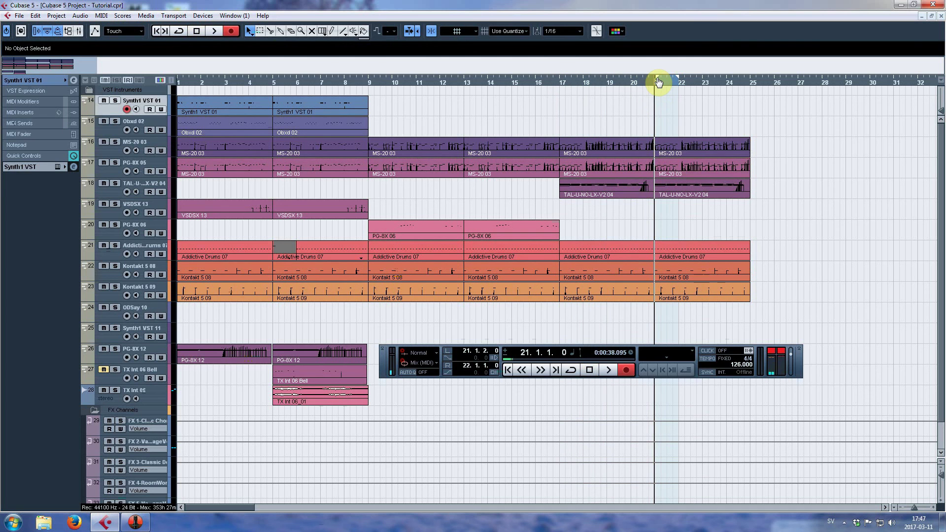
{"action": "key", "text": "KP_Multiply"}
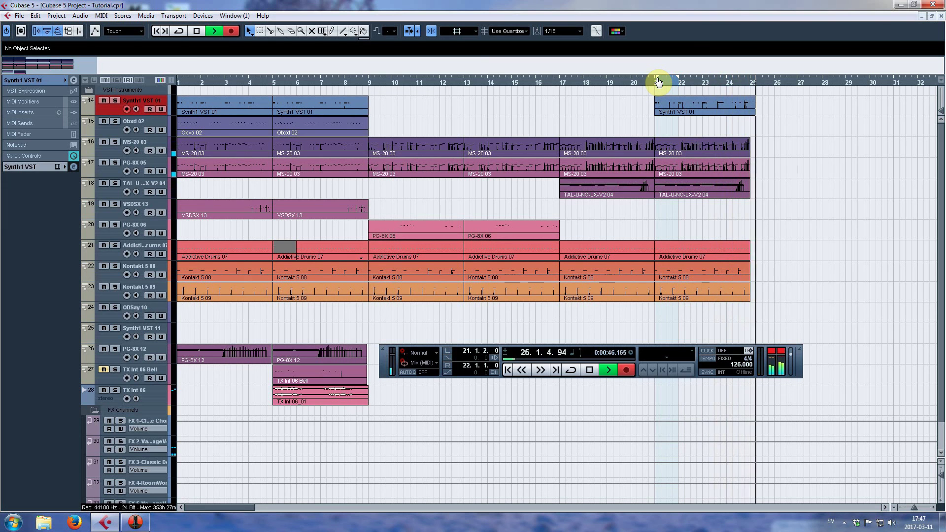
{"action": "key", "text": "space"}
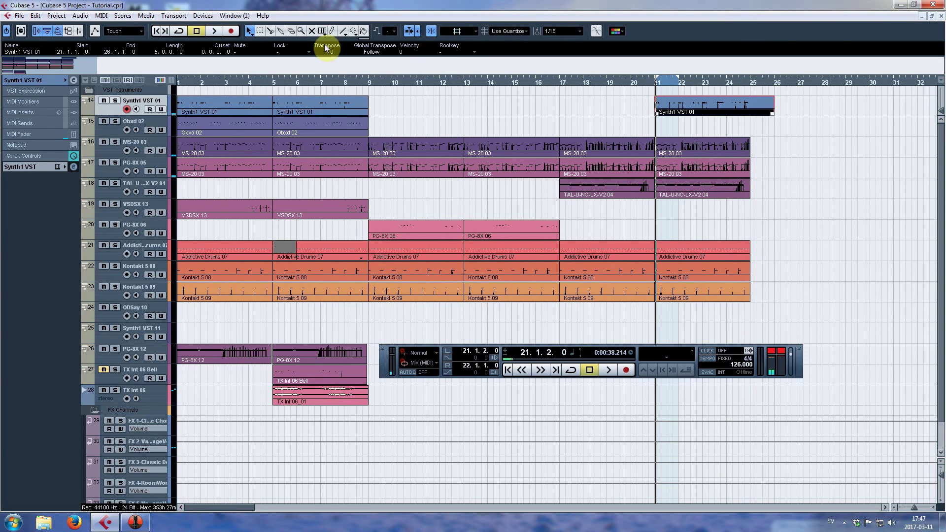
Over-quantize the bar 21 Synth1 VST 01 part, trim its end to 24.4.4 and play it back
{"action": "left_click", "coordinate": [101, 16]}
{"action": "left_click", "coordinate": [124, 85]}
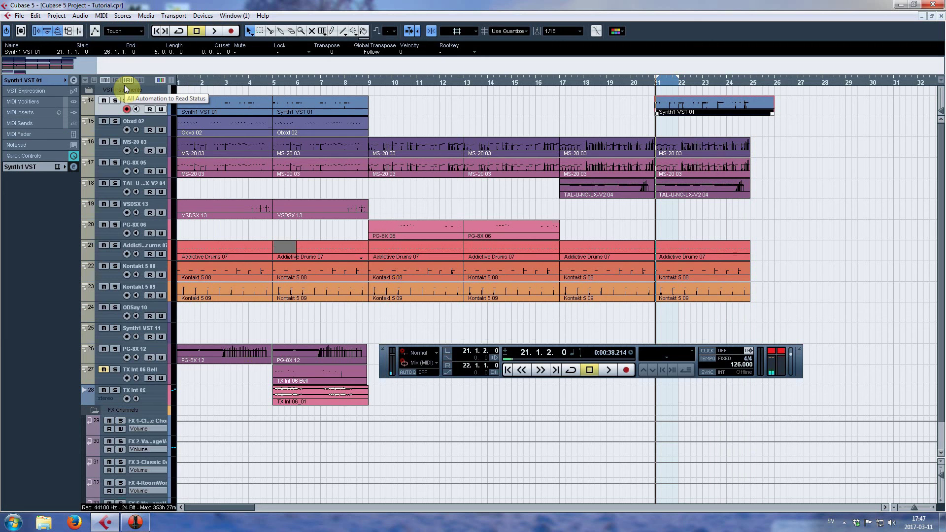
{"action": "left_click_drag", "start_coordinate": [773, 114], "coordinate": [747, 116]}
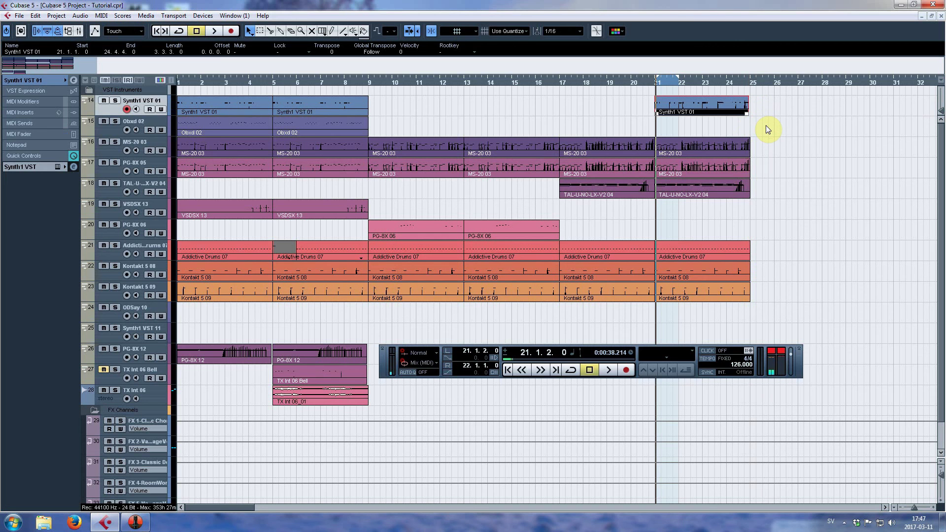
{"action": "key", "text": "space"}
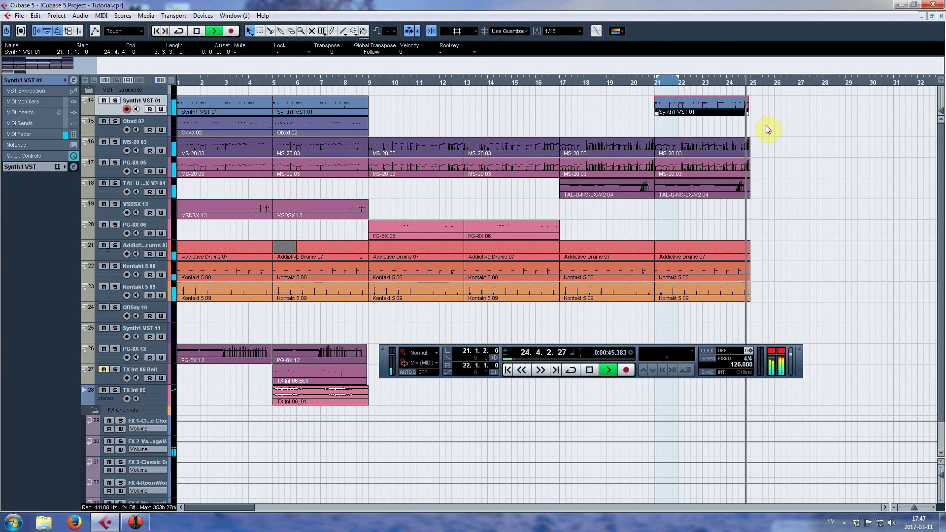
{"action": "key", "text": "space"}
Apply Over Quantize again to the trimmed Synth1 VST 01 part, play it back and return to the project start
{"action": "left_click", "coordinate": [101, 15]}
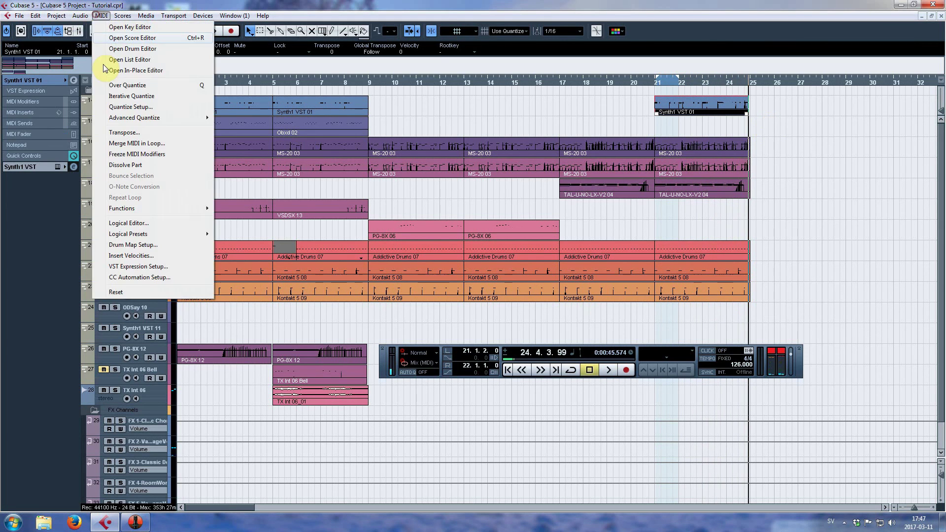
{"action": "left_click", "coordinate": [114, 90]}
{"action": "key", "text": "space"}
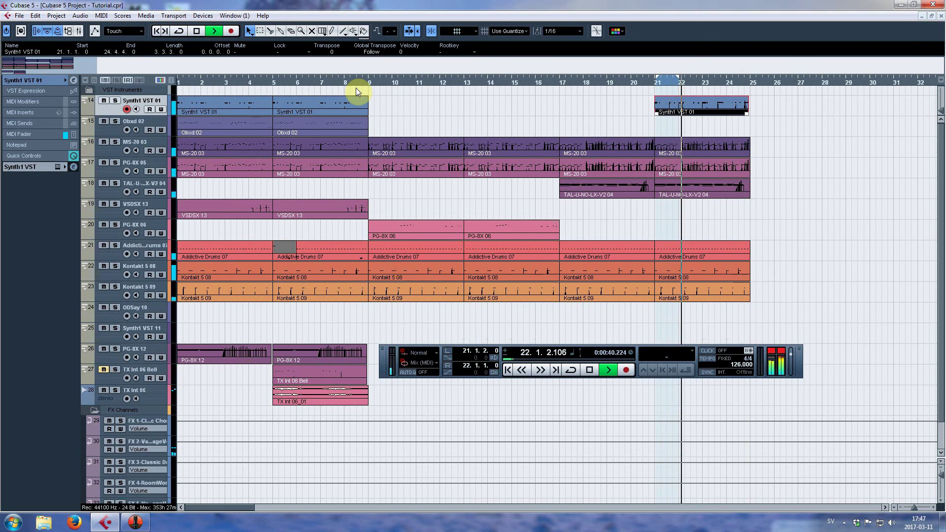
{"action": "key", "text": "space"}
{"action": "key", "text": "Home"}
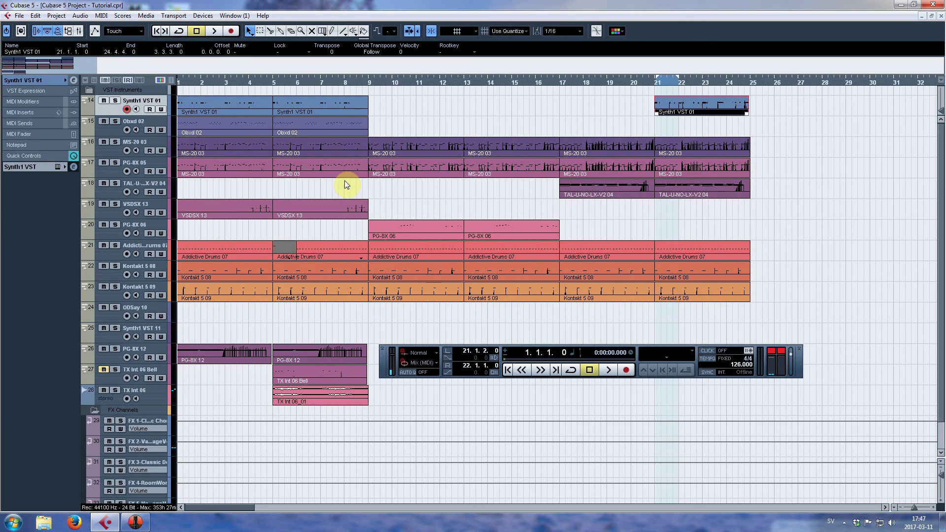
Record a new MIDI part on the ODSay 10 track from bar 21 to bar 26 with the Lukas Pulse Seq 8 preset
{"action": "left_click", "coordinate": [109, 319]}
{"action": "key", "text": "space"}
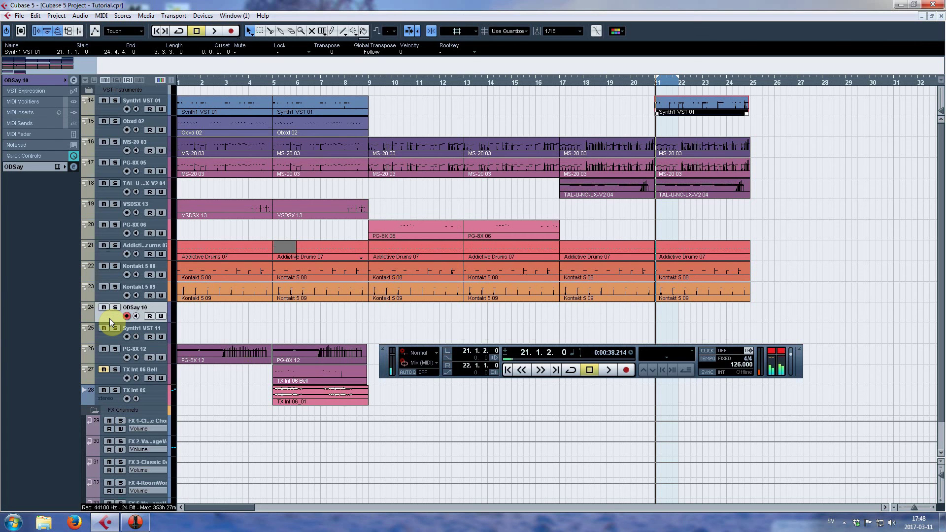
{"action": "left_click", "coordinate": [57, 166]}
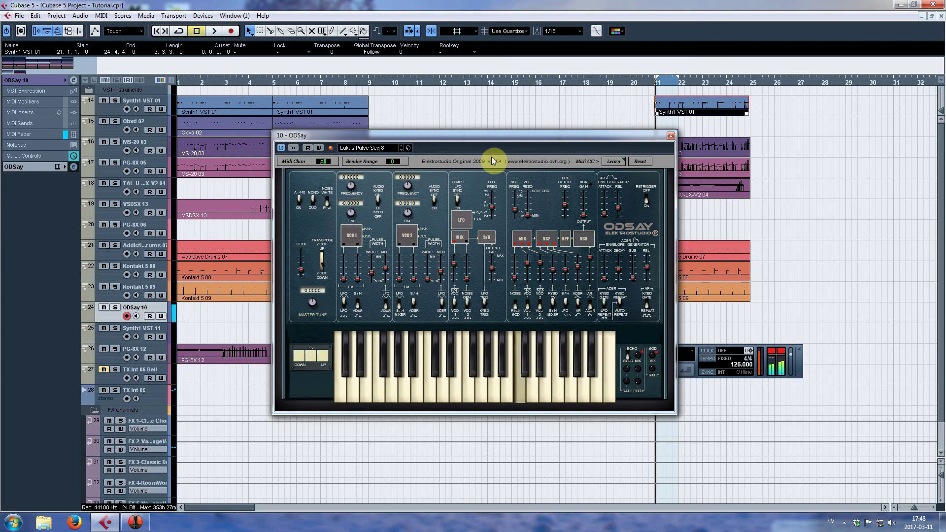
{"action": "left_click", "coordinate": [670, 136]}
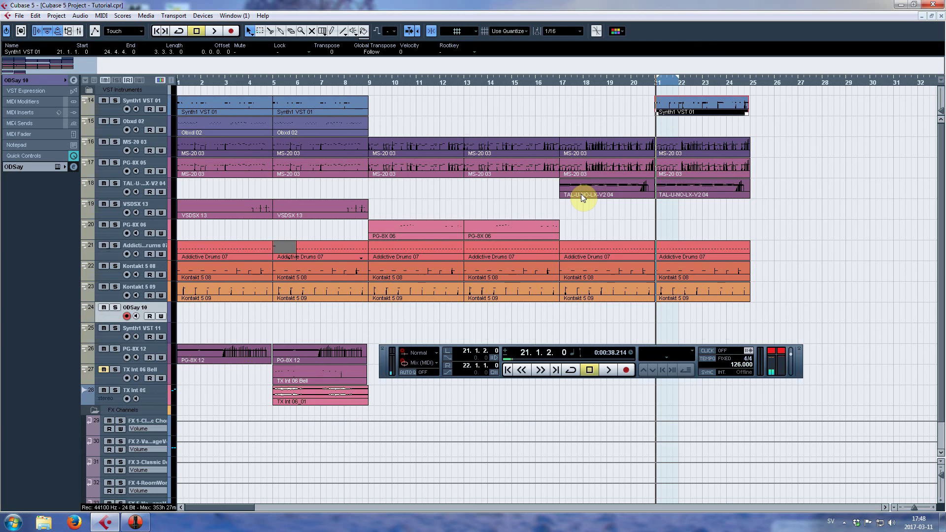
{"action": "key", "text": "KP_Multiply"}
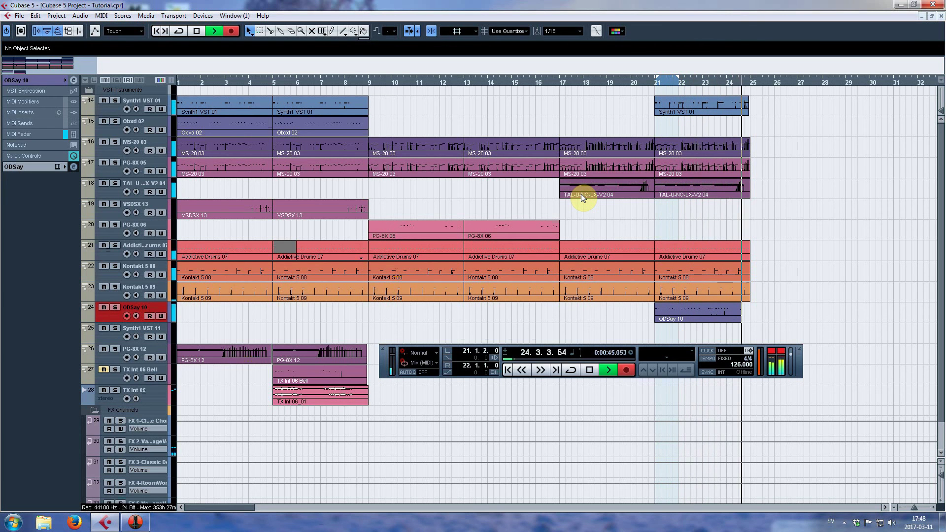
{"action": "key", "text": "space"}
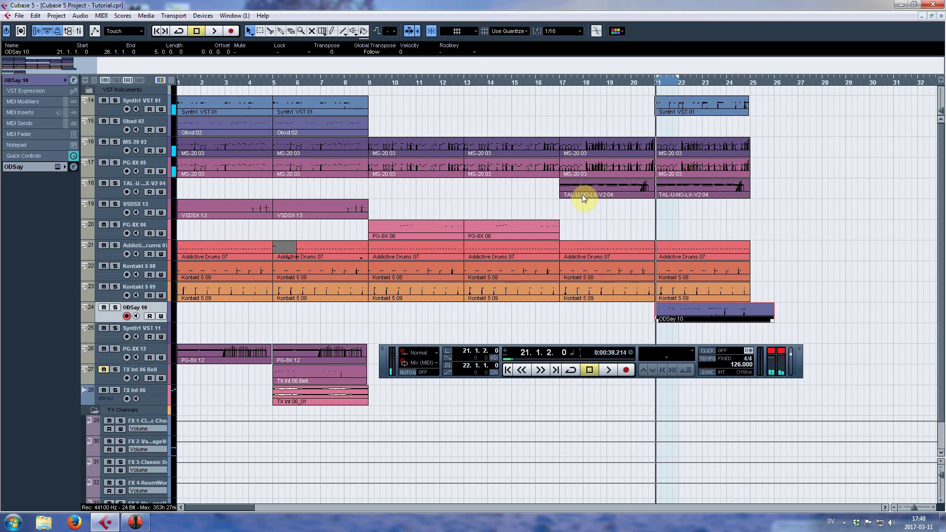
Over-quantize the ODSay 10 part at bar 21 and open it in the Key Editor
{"action": "left_click", "coordinate": [101, 16]}
{"action": "left_click", "coordinate": [120, 86]}
{"action": "double_click", "coordinate": [708, 311]}
Play back the ODSay 10 notes in the Key Editor and move the Transport panel clear of them
{"action": "scroll", "coordinate": [466, 285], "scroll_direction": "down", "scroll_amount": 3}
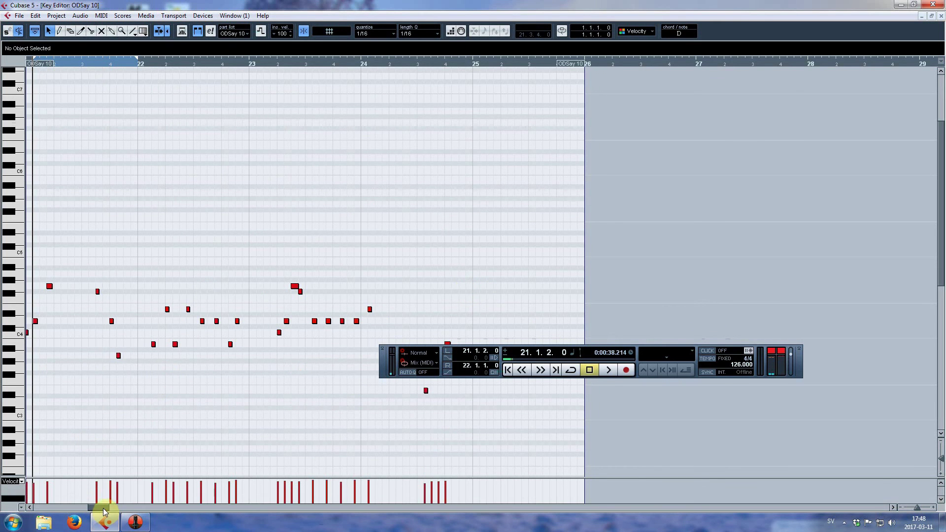
{"action": "scroll", "coordinate": [102, 509], "scroll_direction": "left", "scroll_amount": 2}
{"action": "scroll", "coordinate": [103, 509], "scroll_direction": "left", "scroll_amount": 1}
{"action": "left_click", "coordinate": [52, 64]}
{"action": "key", "text": "space"}
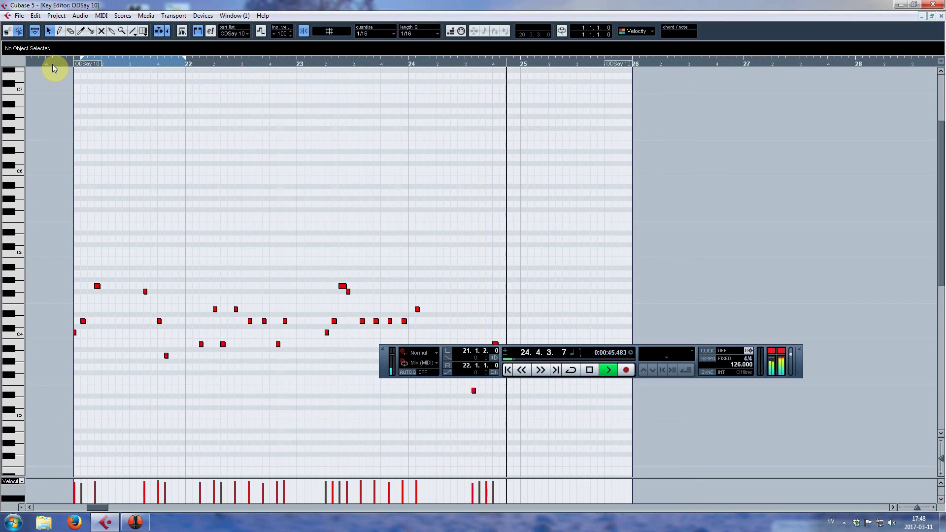
{"action": "left_click_drag", "start_coordinate": [383, 363], "coordinate": [404, 186]}
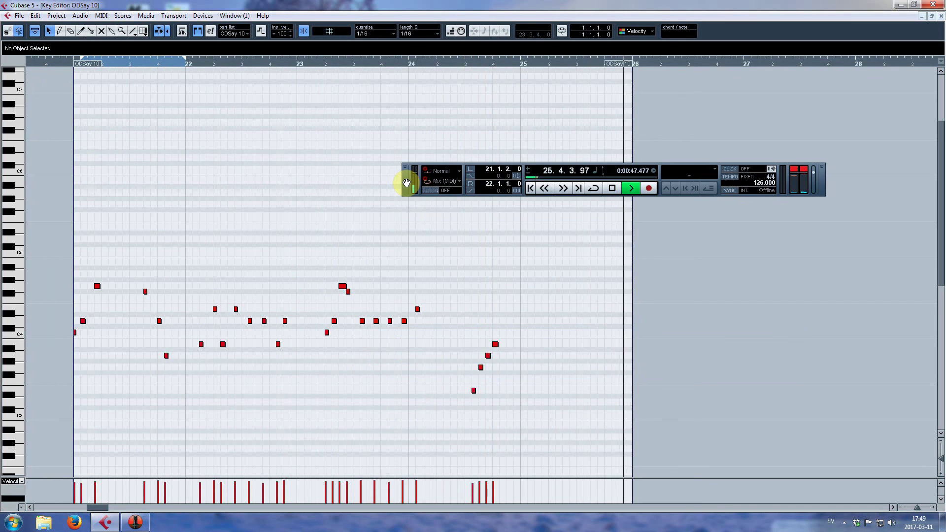
{"action": "key", "text": "space"}
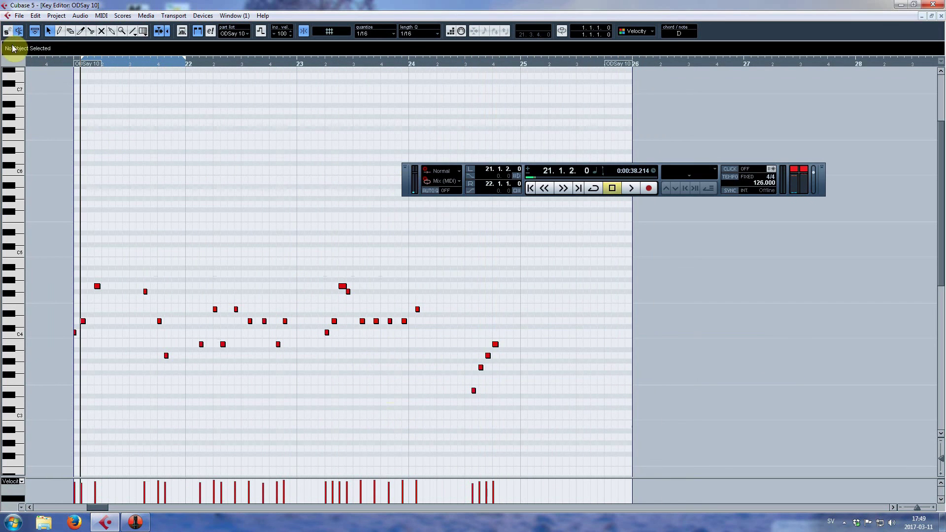
Set both locators to 20.4.2, just before the ODSay 10 part, and play its notes back
{"action": "left_click", "coordinate": [55, 57]}
{"action": "left_click", "coordinate": [58, 61]}
{"action": "key", "text": "space"}
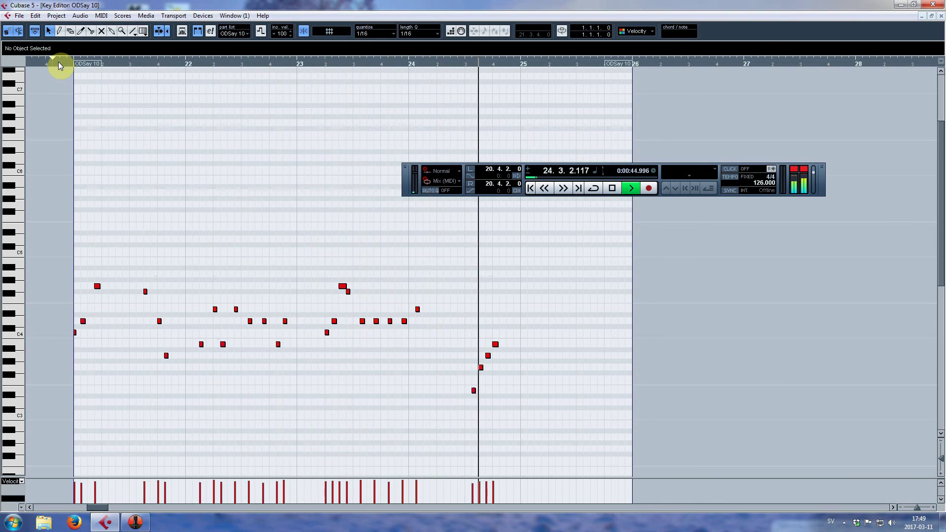
Stop playback, close the Key Editor and shorten the ODSay 10 part so it ends at bar 25
{"action": "key", "text": "space"}
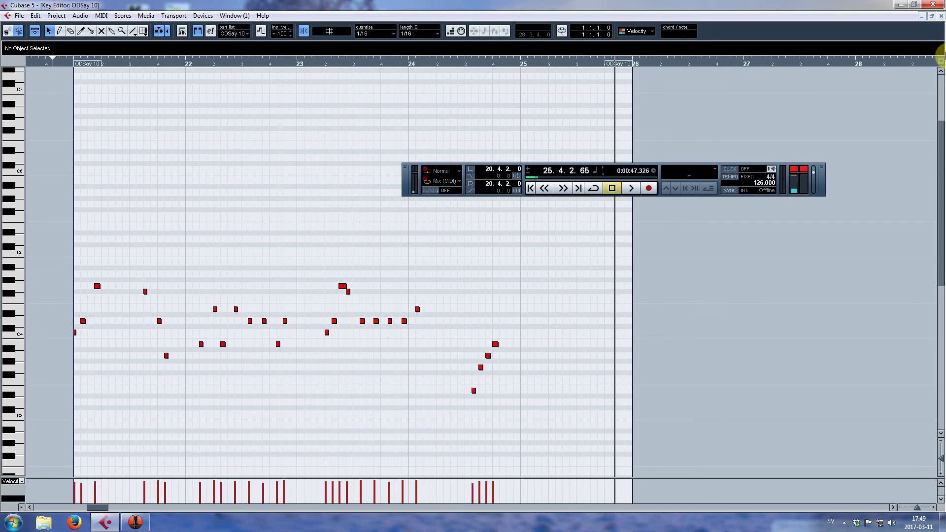
{"action": "left_click", "coordinate": [941, 16]}
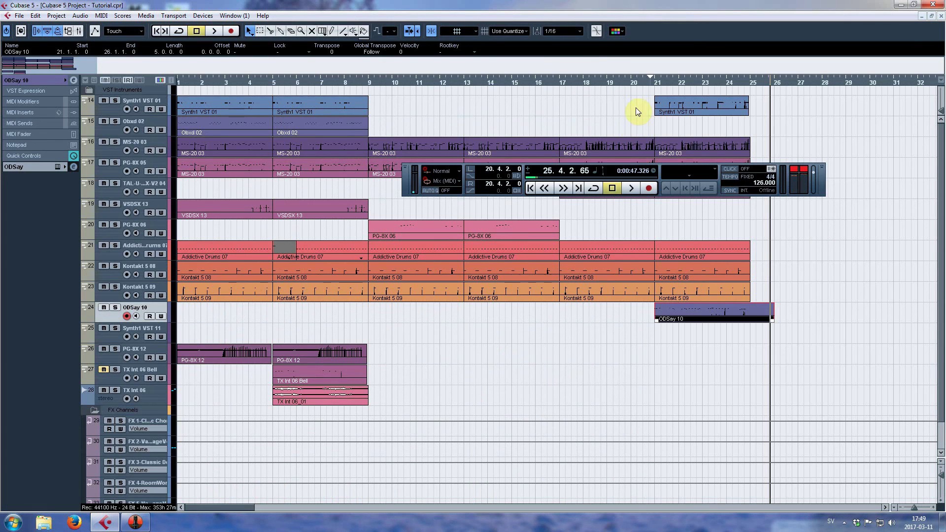
{"action": "left_click_drag", "start_coordinate": [772, 318], "coordinate": [746, 315]}
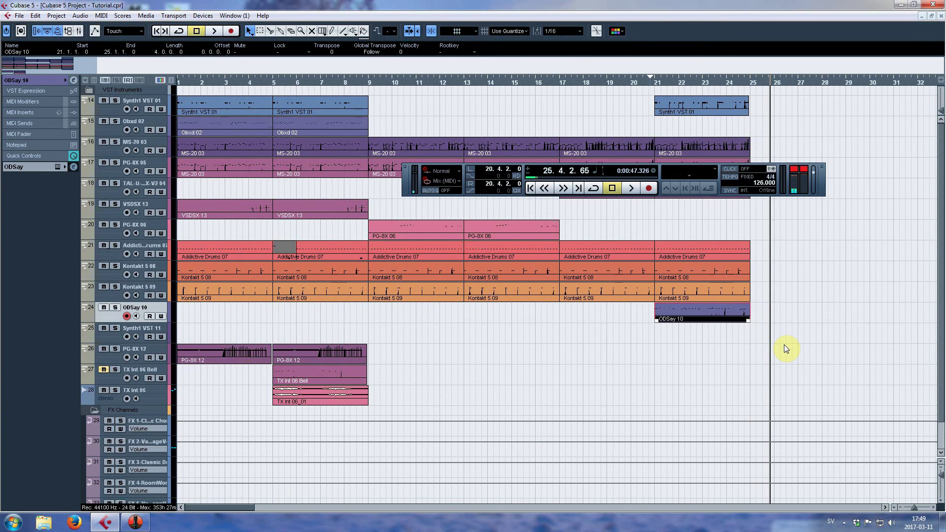
Play the whole arrangement from bar 1 past bar 25, moving the Transport panel below the parts
{"action": "key", "text": "Home"}
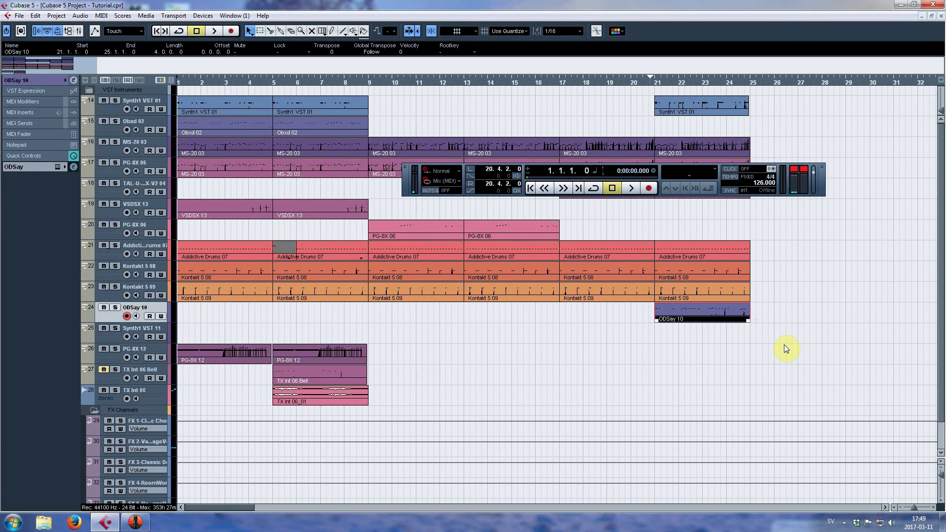
{"action": "key", "text": "space"}
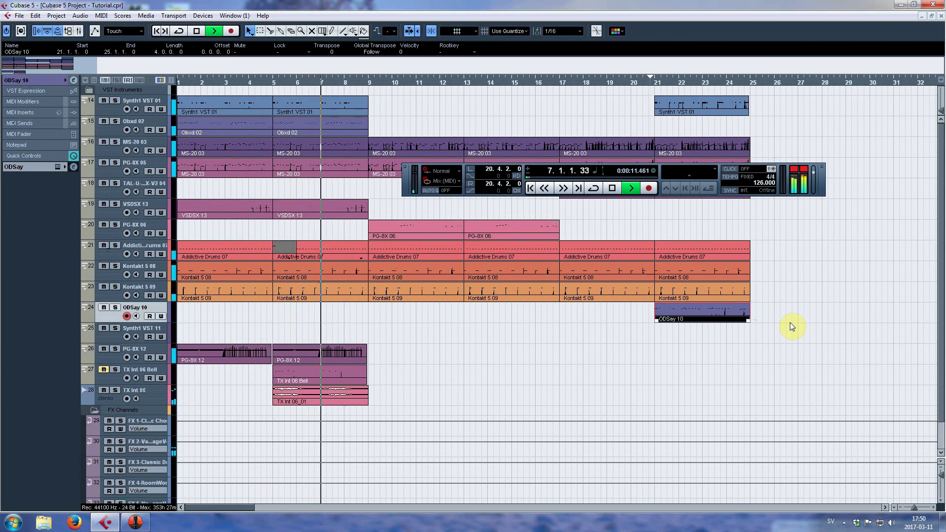
{"action": "left_click_drag", "start_coordinate": [408, 180], "coordinate": [498, 400]}
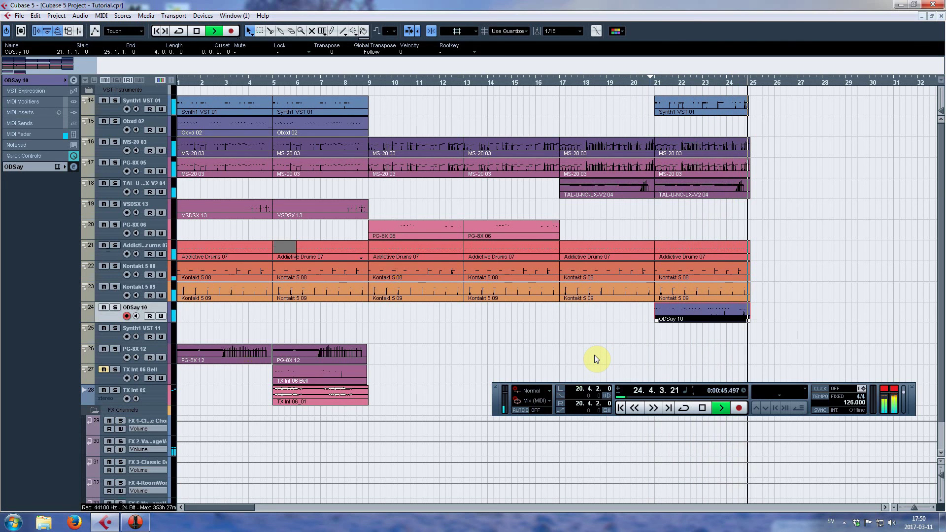
{"action": "key", "text": "space"}
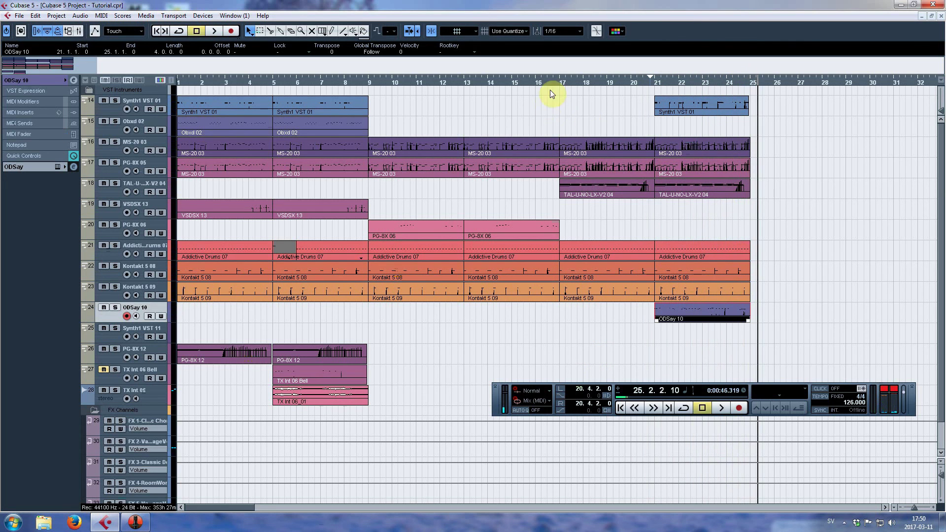
Place the cursor at bar 17 and examine the notes of the TAL-U-NO-LX-V2 04 part there in the Key Editor
{"action": "left_click", "coordinate": [561, 80]}
{"action": "double_click", "coordinate": [593, 188]}
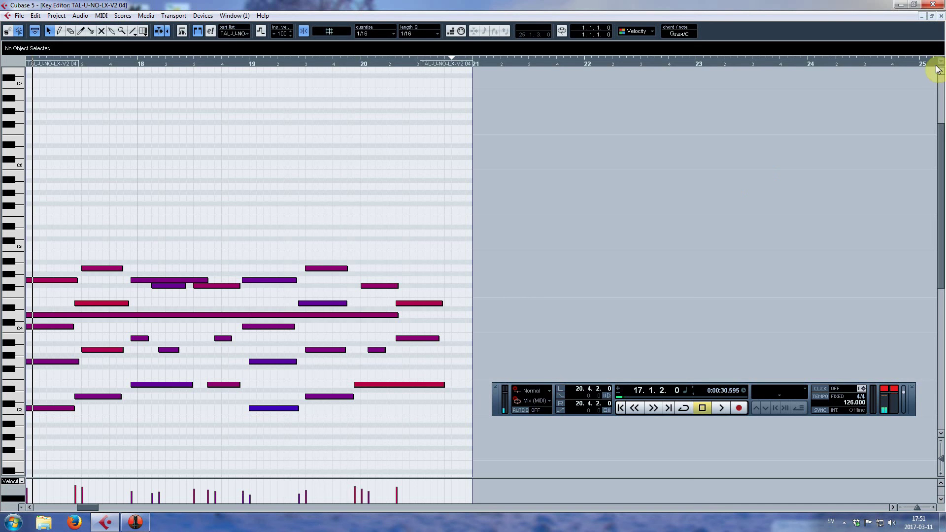
{"action": "left_click", "coordinate": [941, 16]}
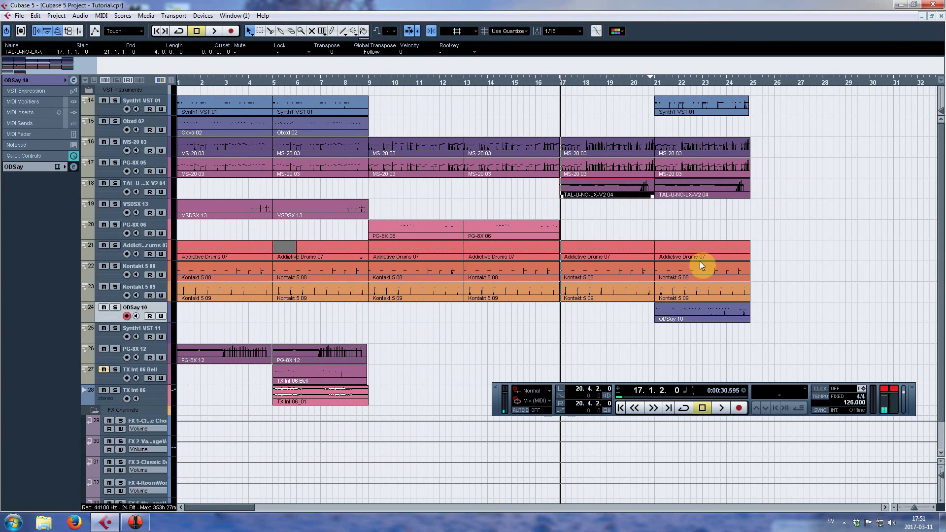